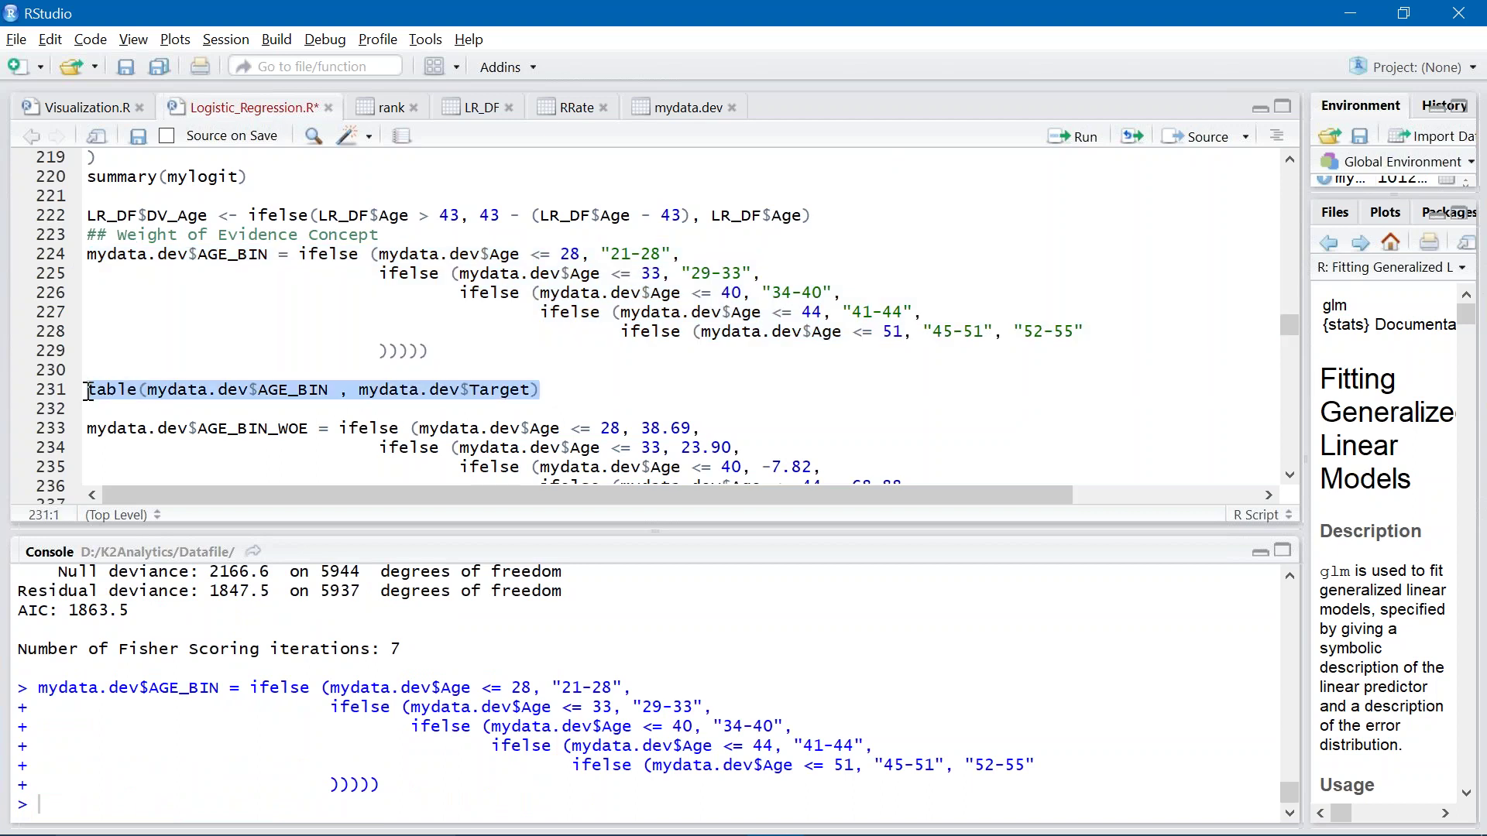
Run the nested ifelse that assigns mydata.dev$AGE_BIN with six bins, 21-28 through 52-55.
mouse_move(88, 390)
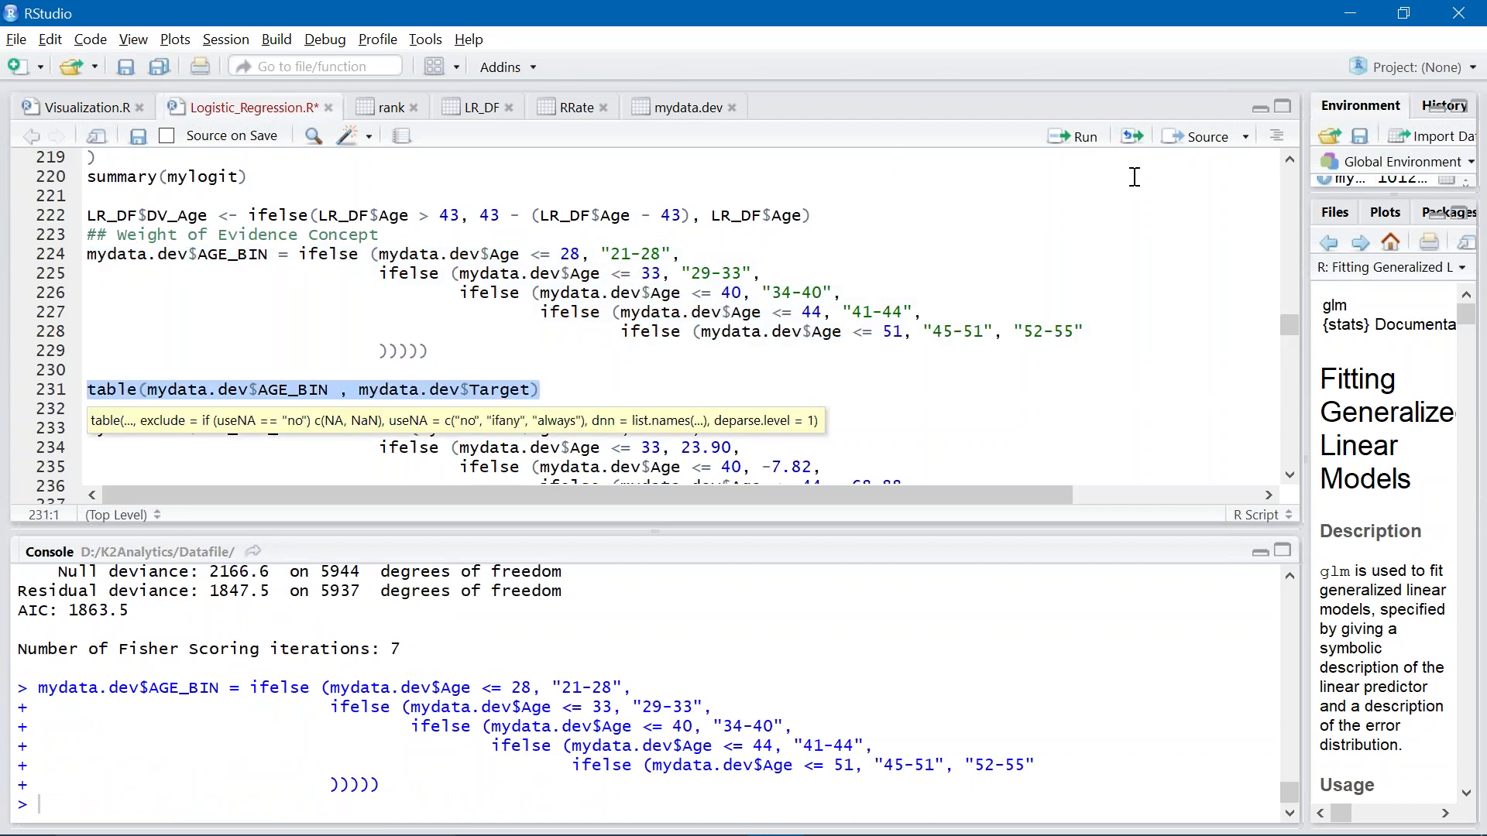
Print the AGE_BIN-by-Target count table with table() and select its console output.
click(1077, 136)
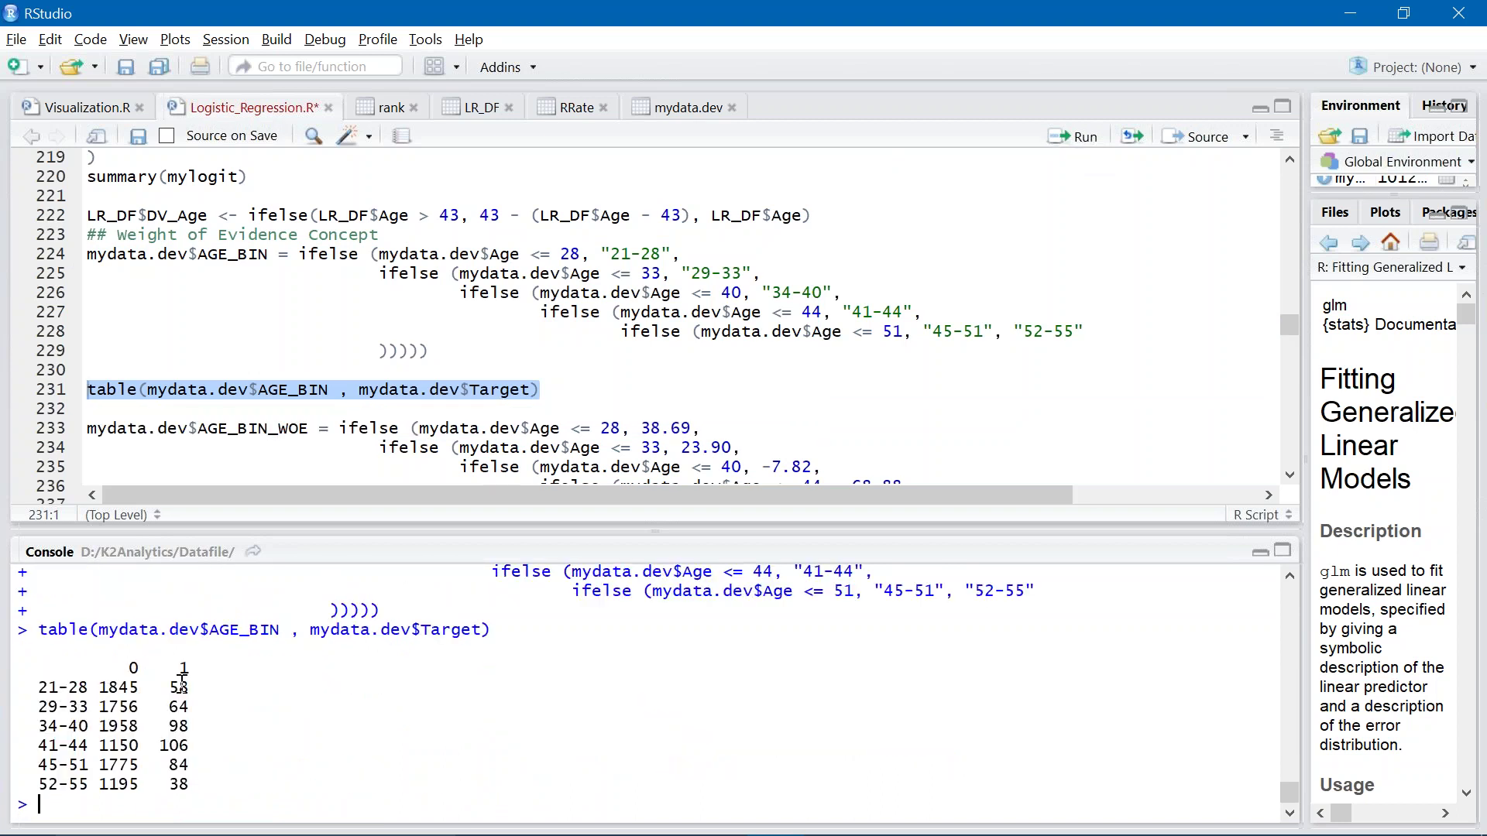
drag(202, 784, 35, 671)
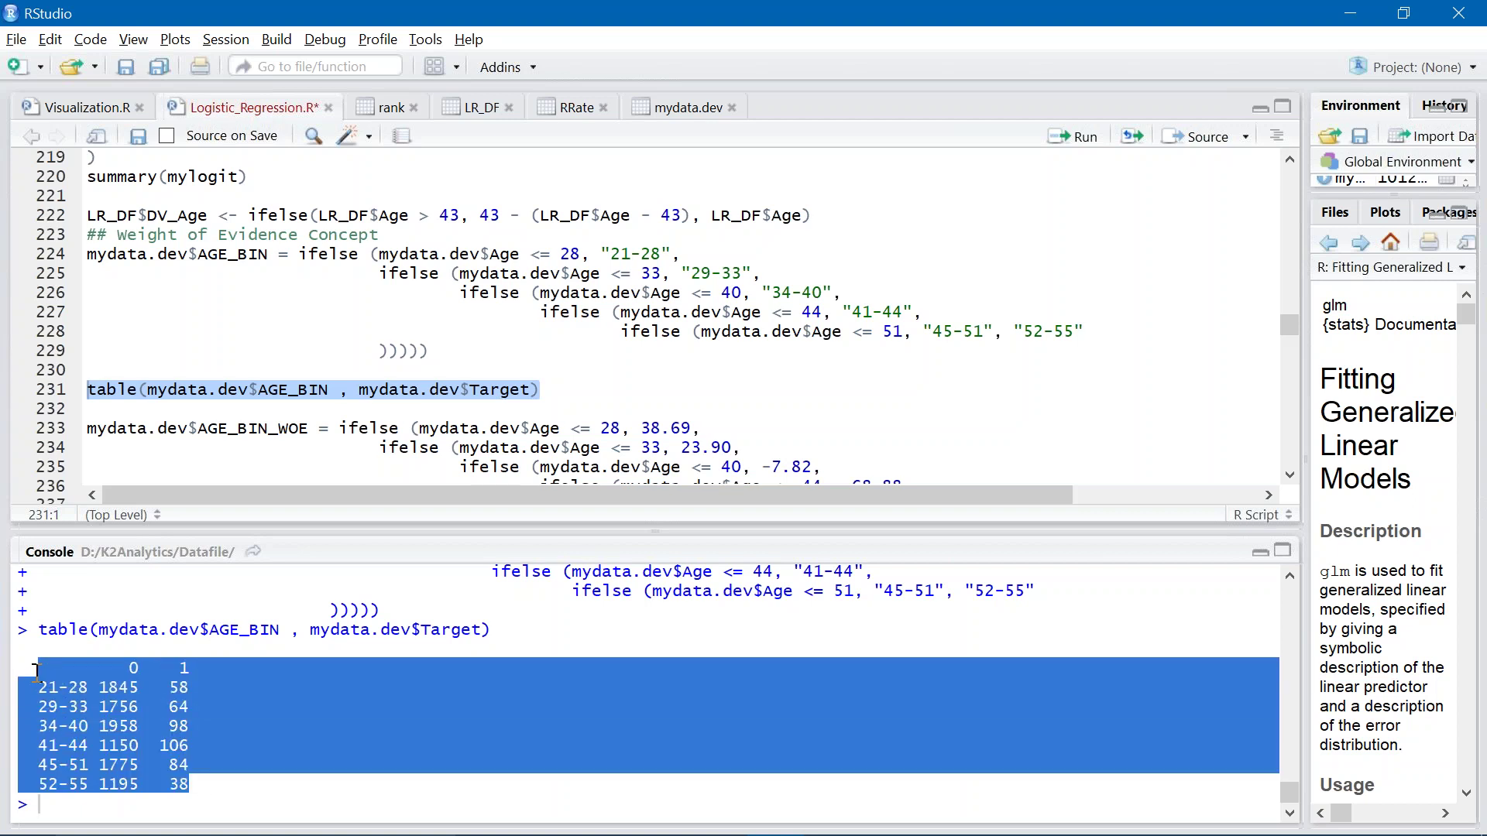
key(alt+Tab)
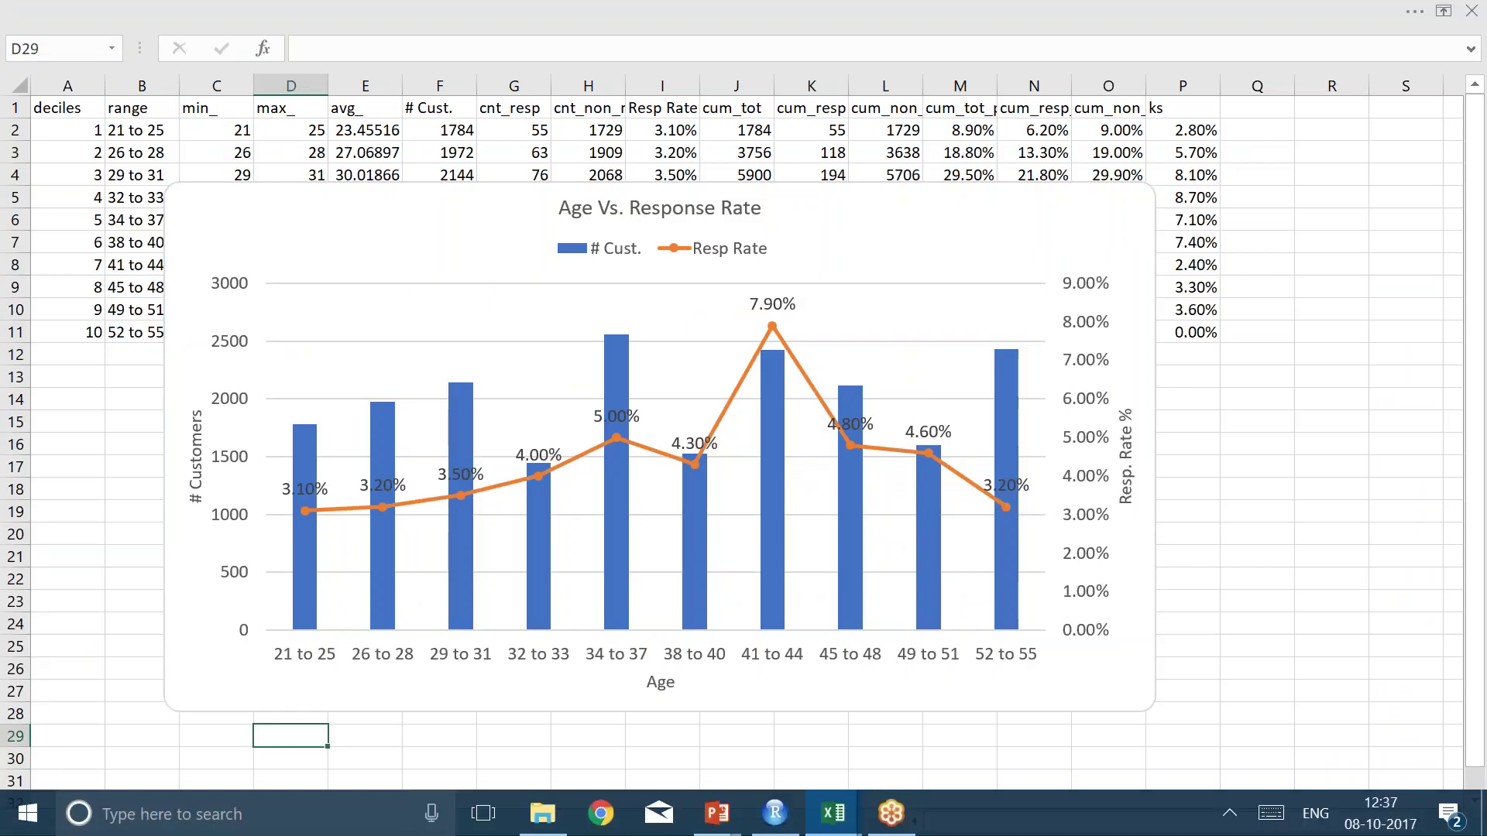
On the WoE sheet, review the Age Bins, NR = 0 and R = 1 frequency columns.
click(159, 821)
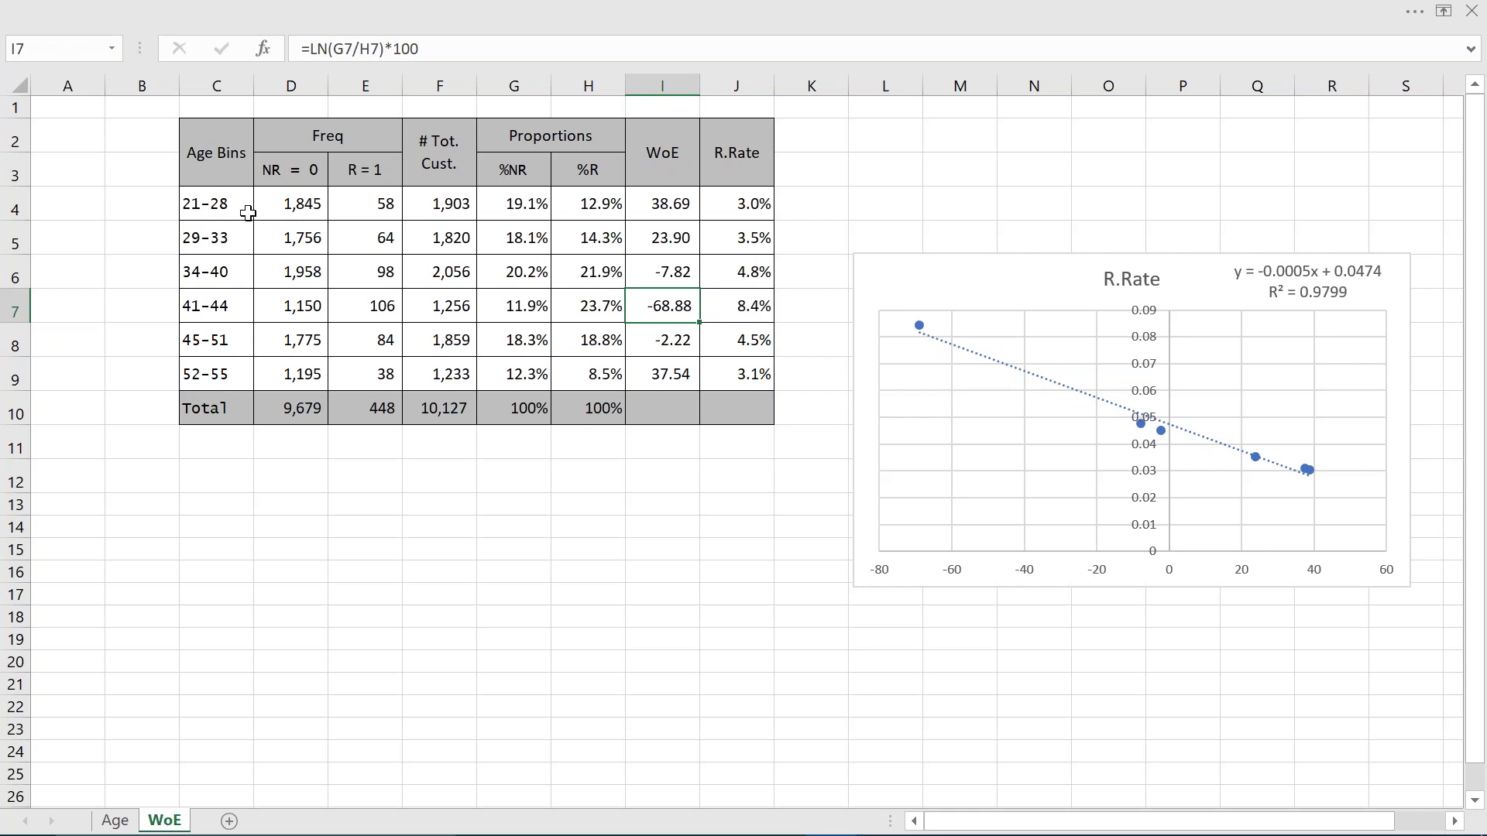
drag(225, 159, 364, 367)
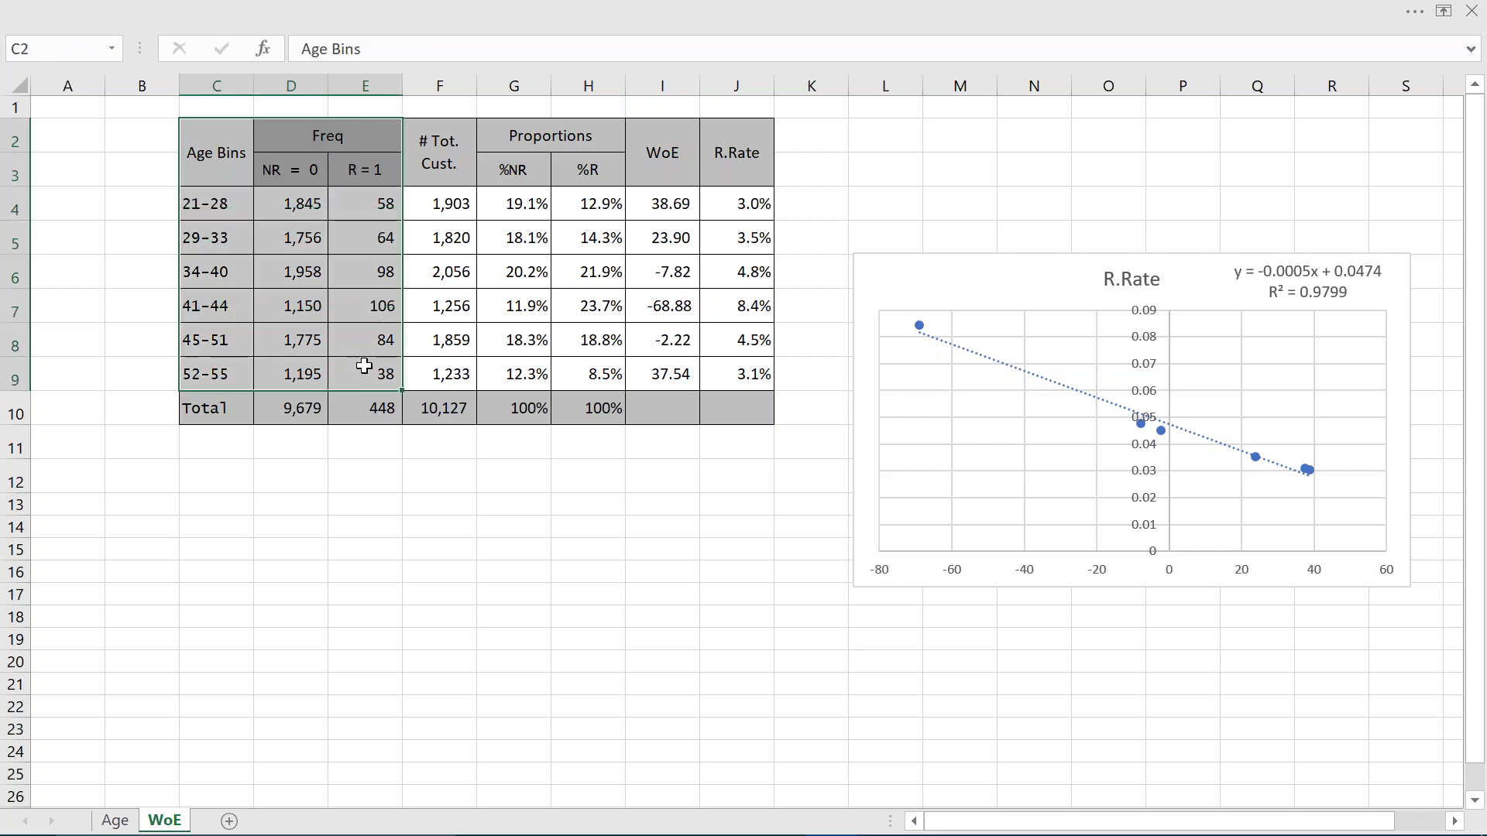
click(295, 177)
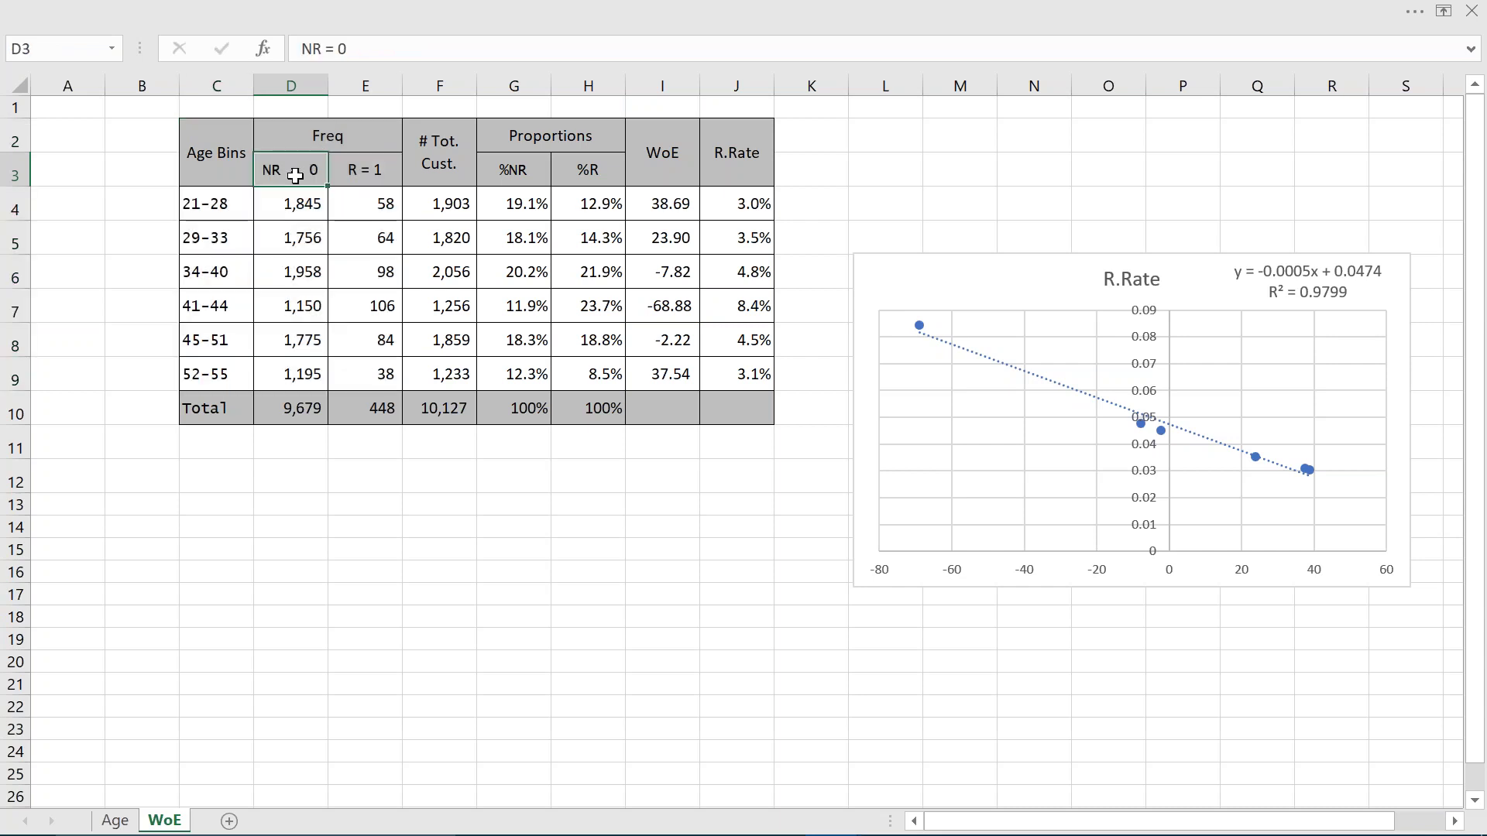
click(362, 168)
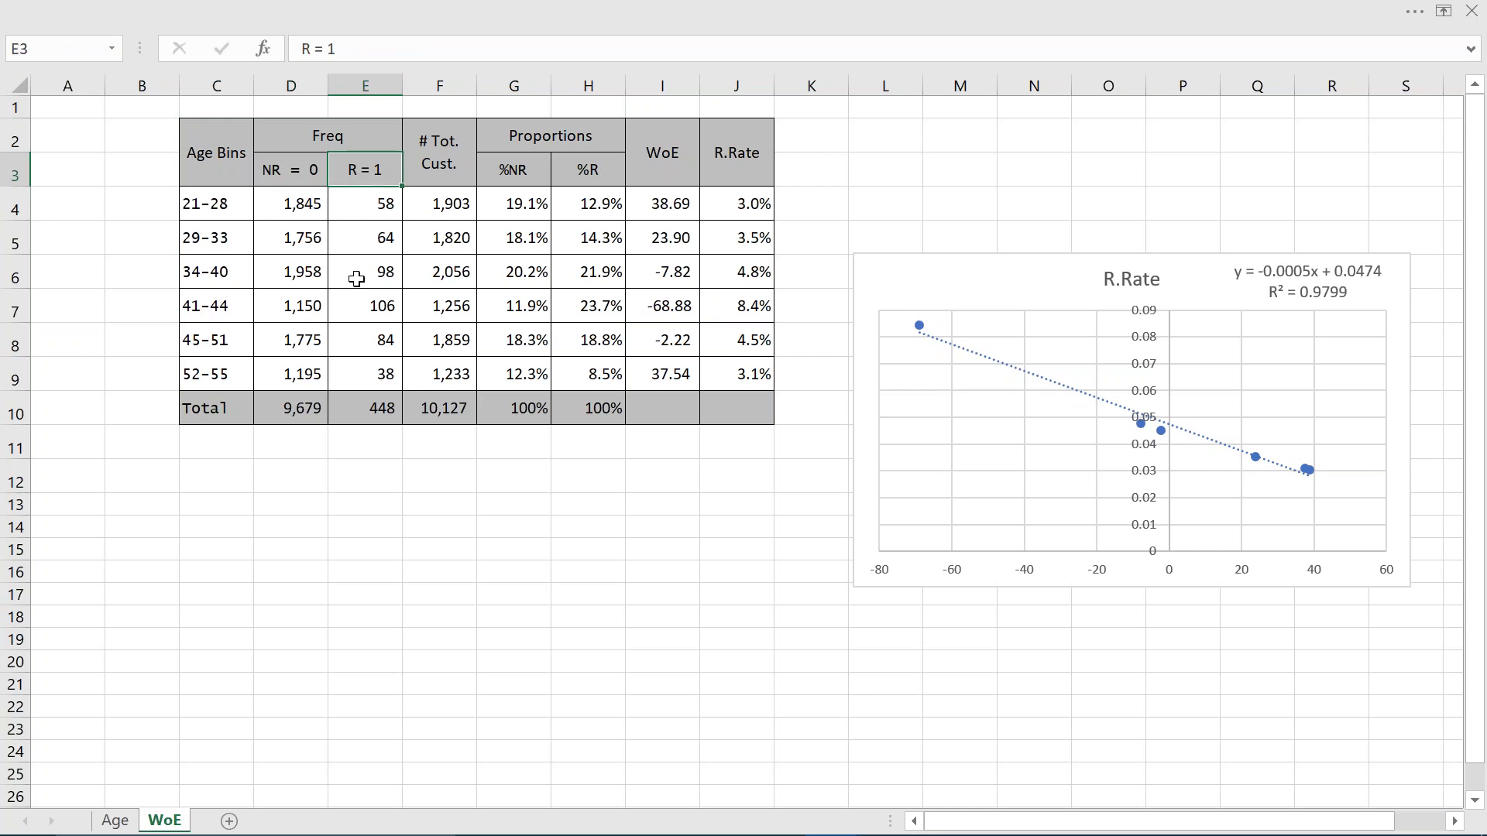
click(218, 175)
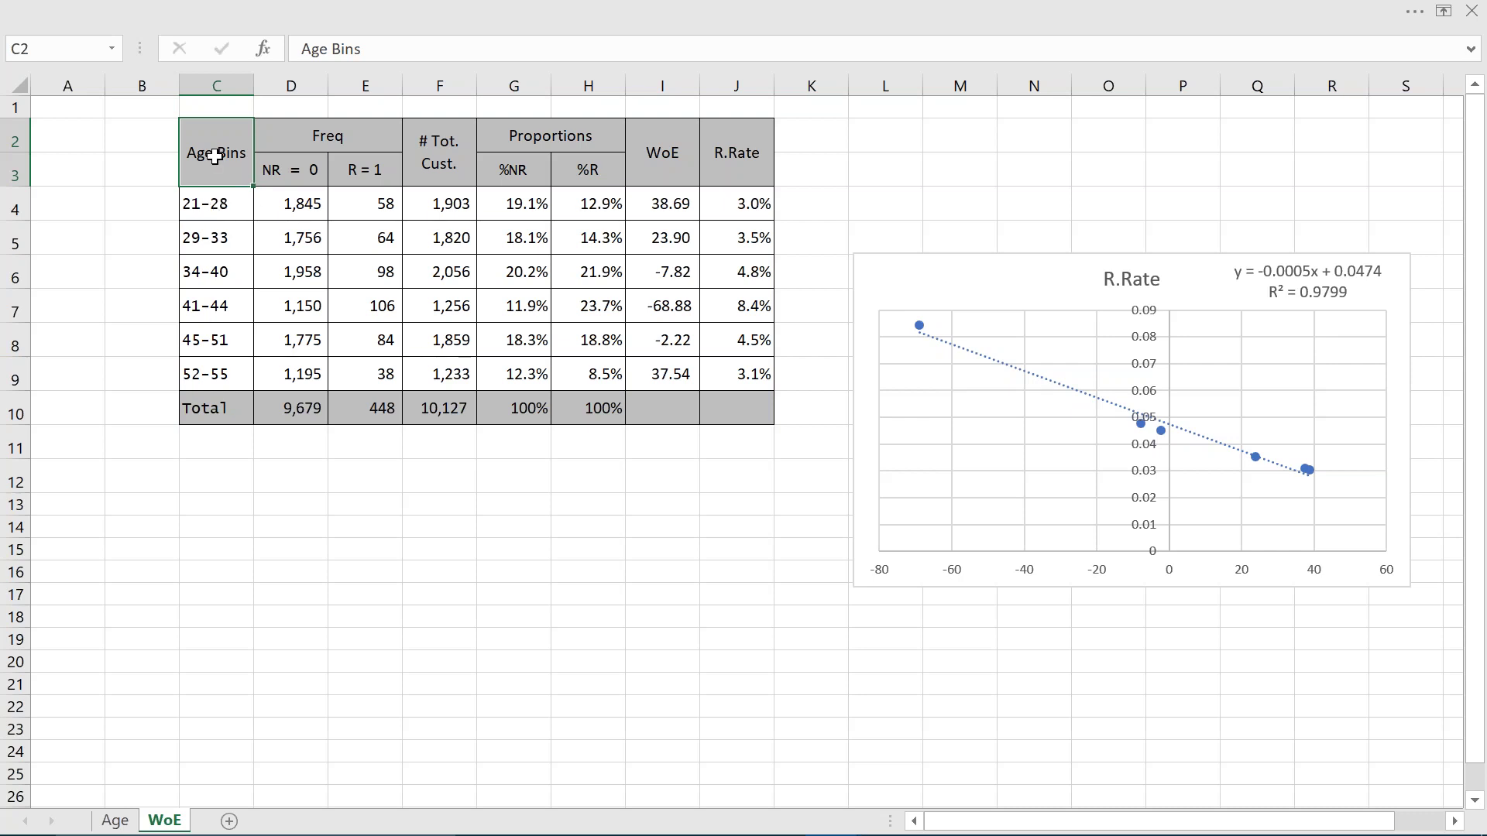
drag(215, 156, 364, 379)
Check the # Tot. Cust. sums per age bin down to the 10,127 grand total.
click(449, 160)
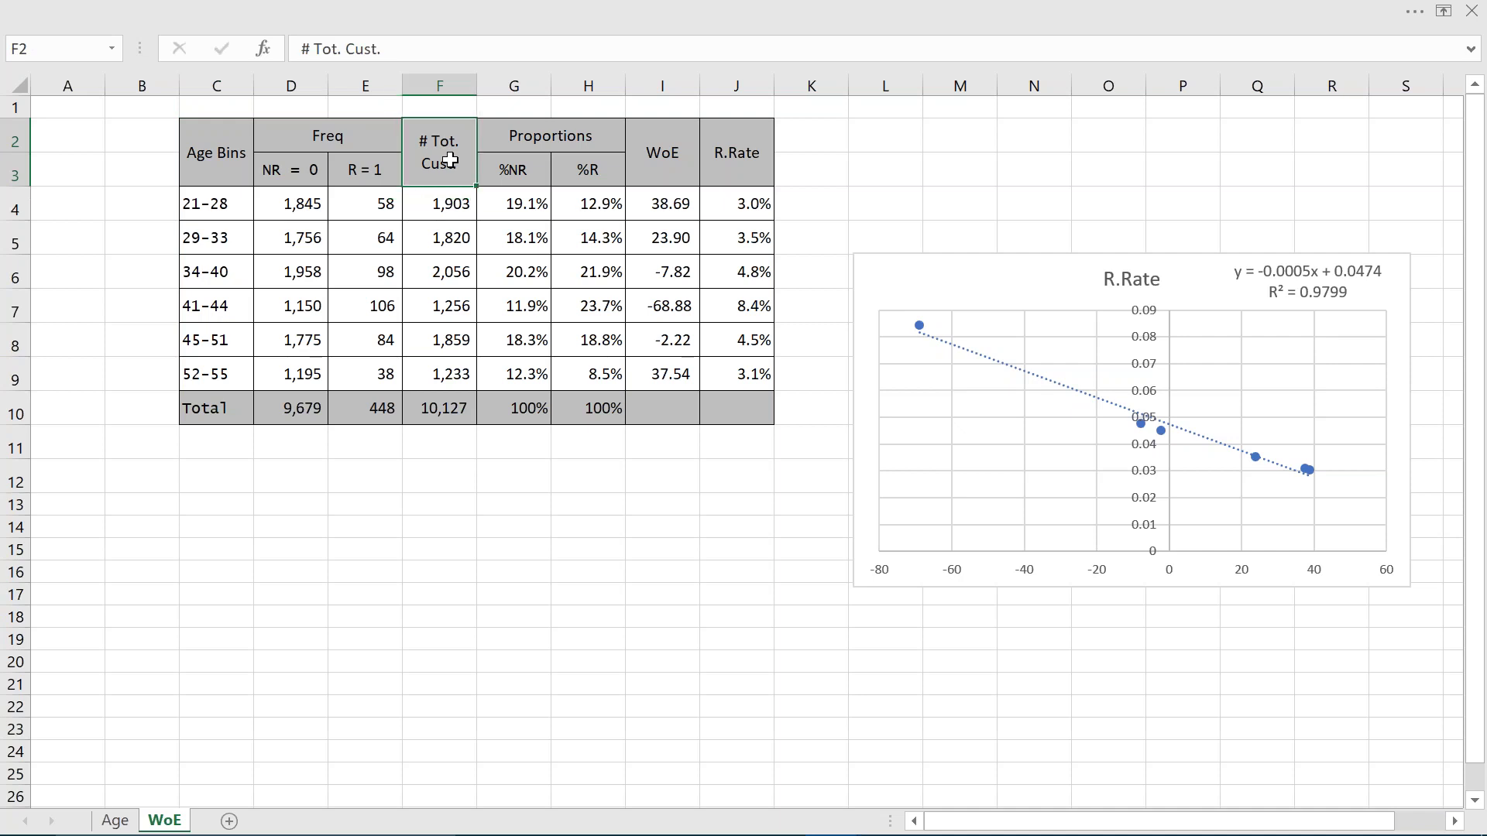
click(437, 203)
drag(291, 203, 352, 203)
click(428, 205)
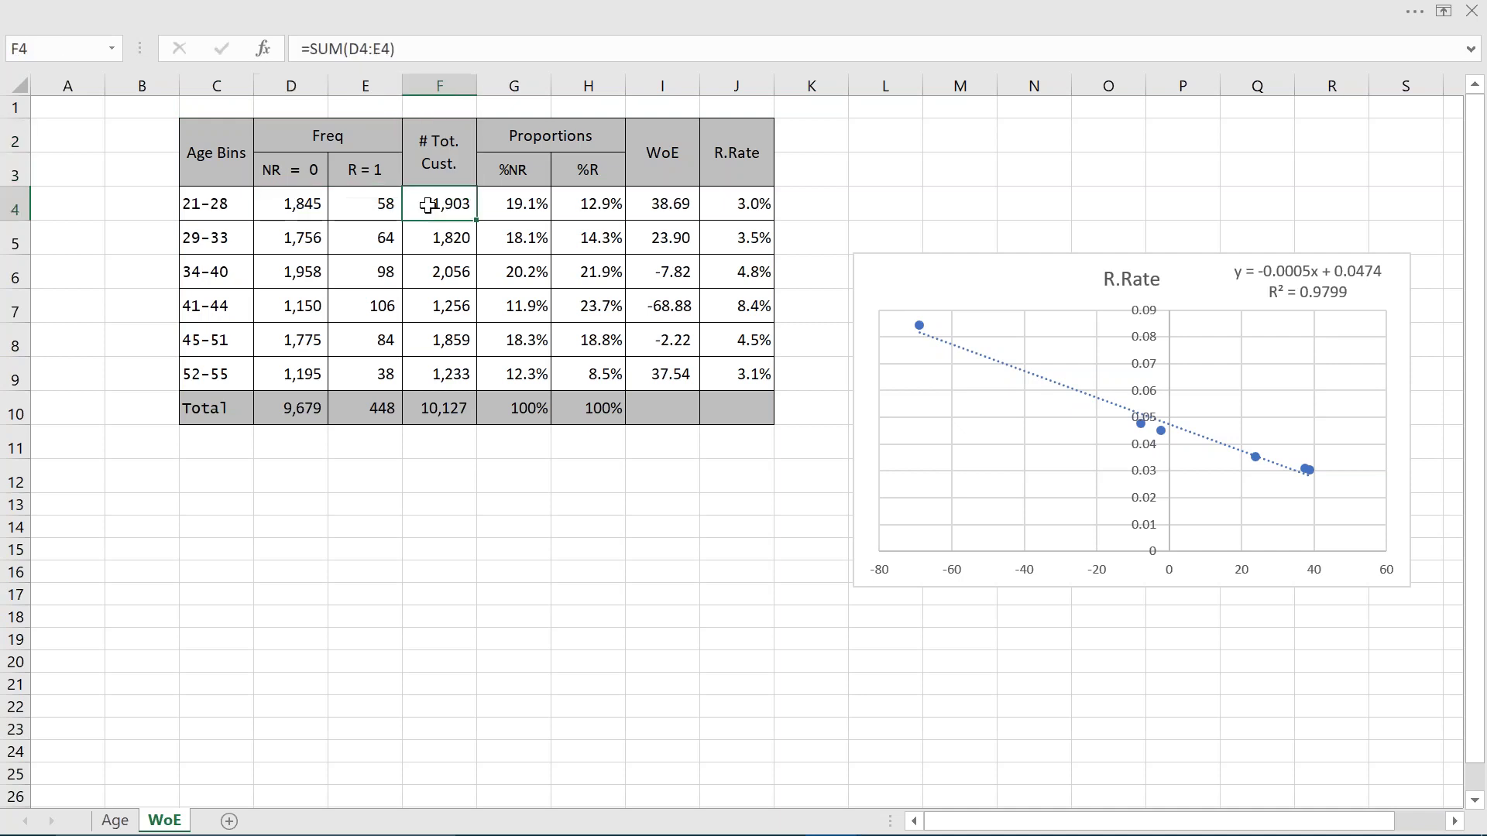
click(440, 236)
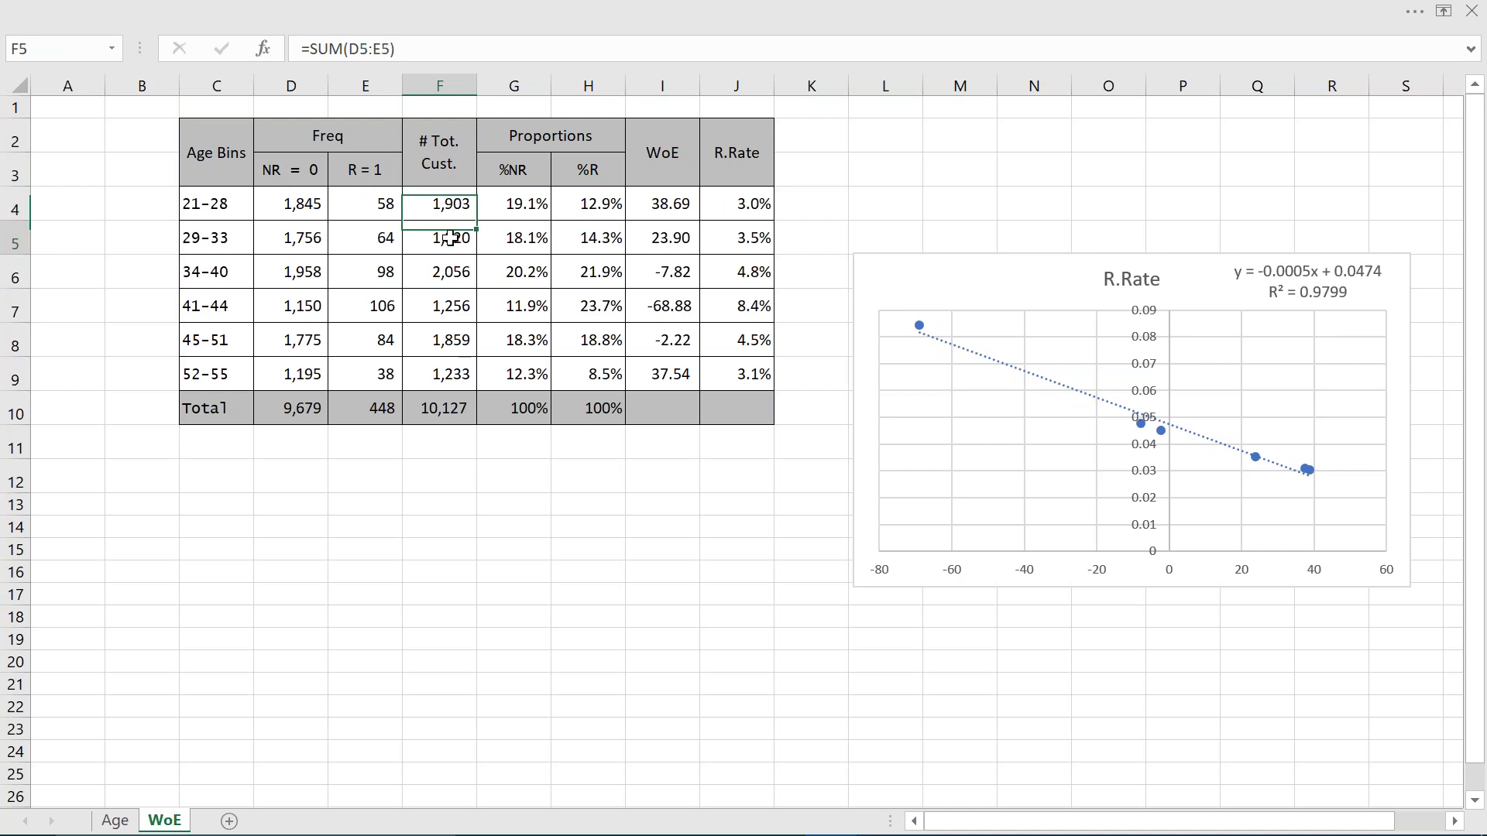
click(433, 413)
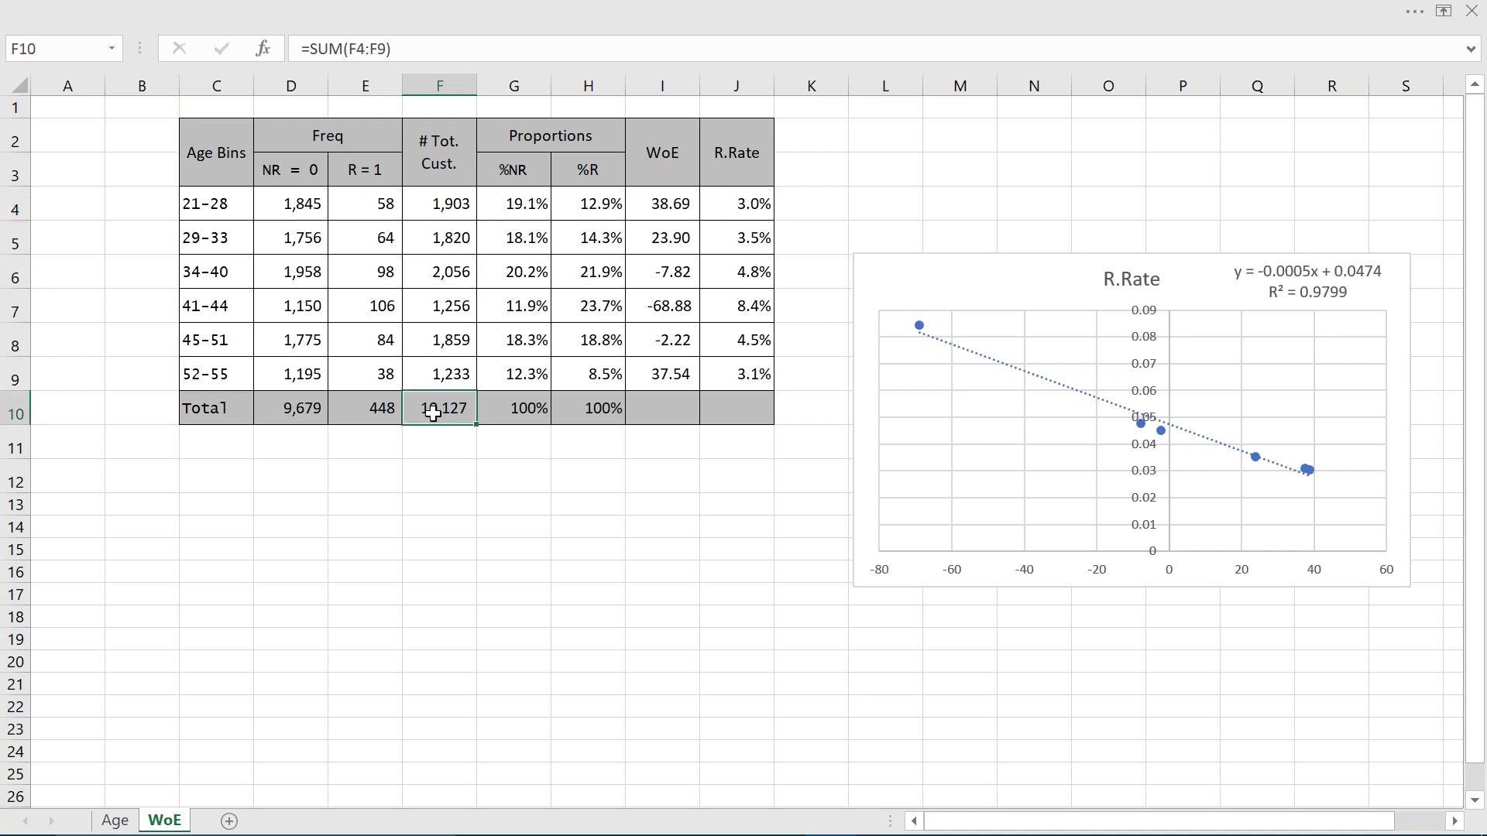
click(509, 164)
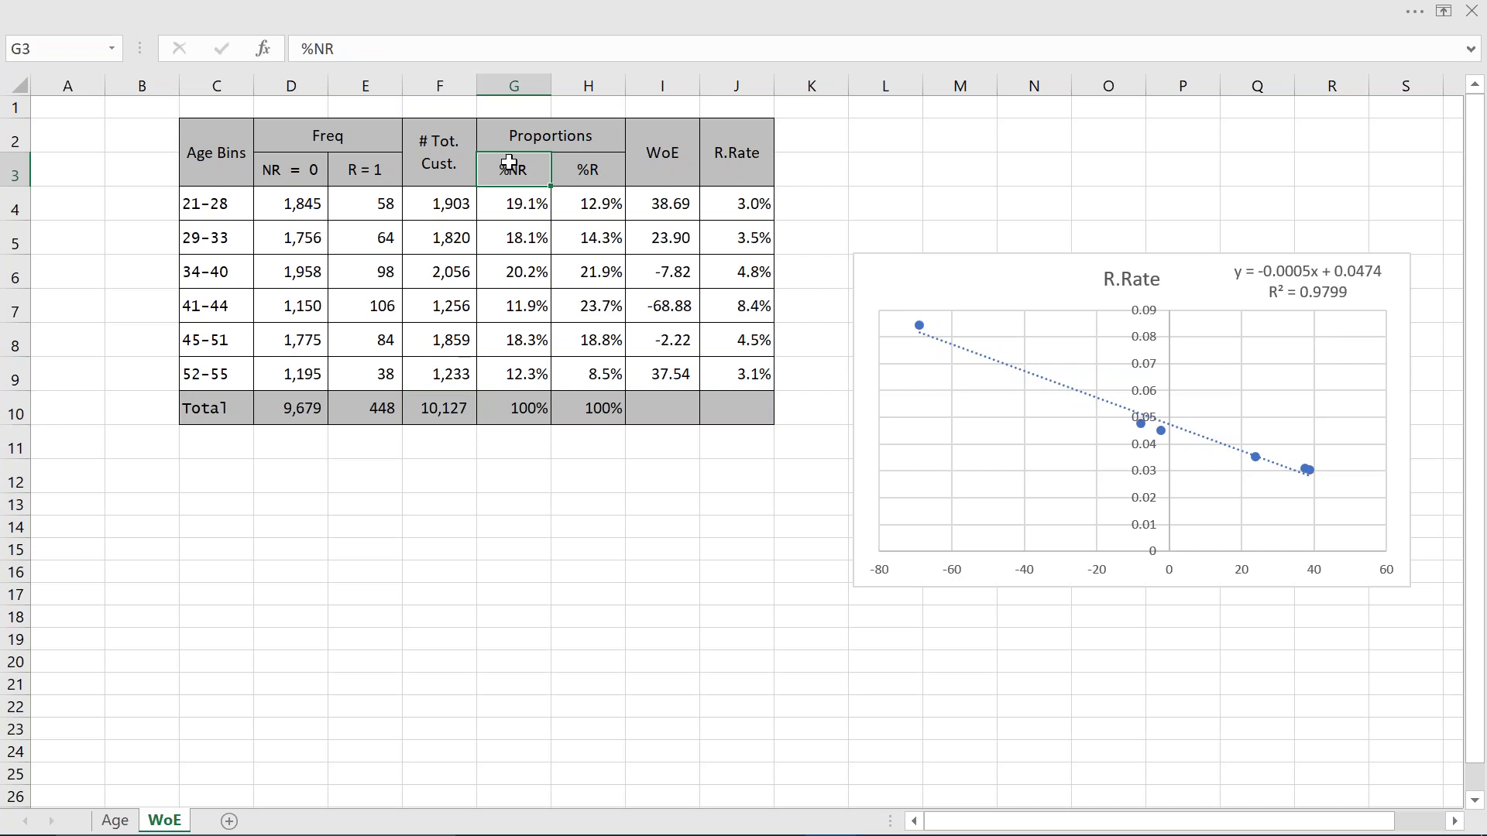
click(525, 207)
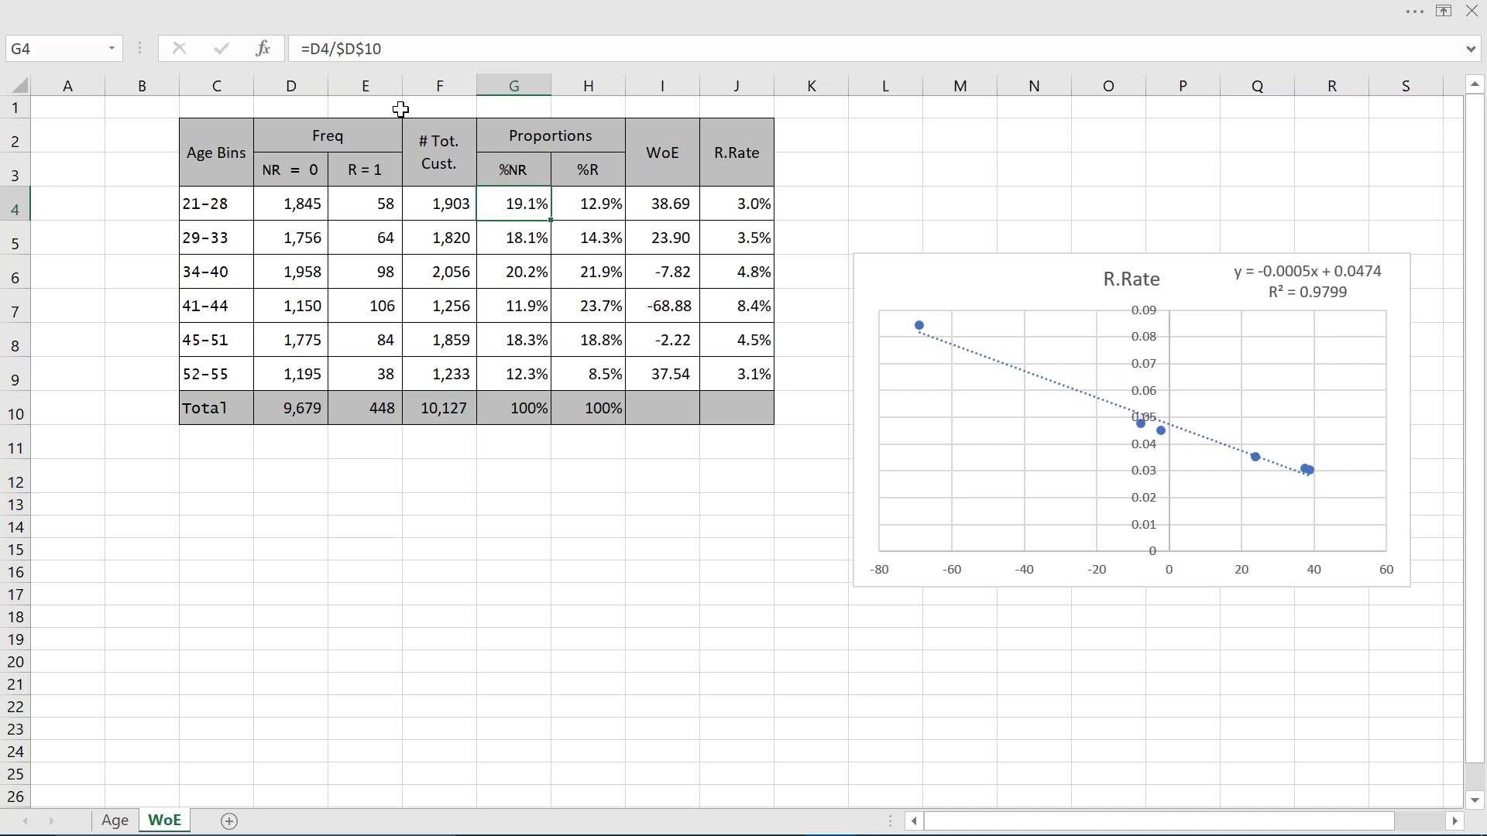
click(357, 48)
drag(382, 48, 299, 48)
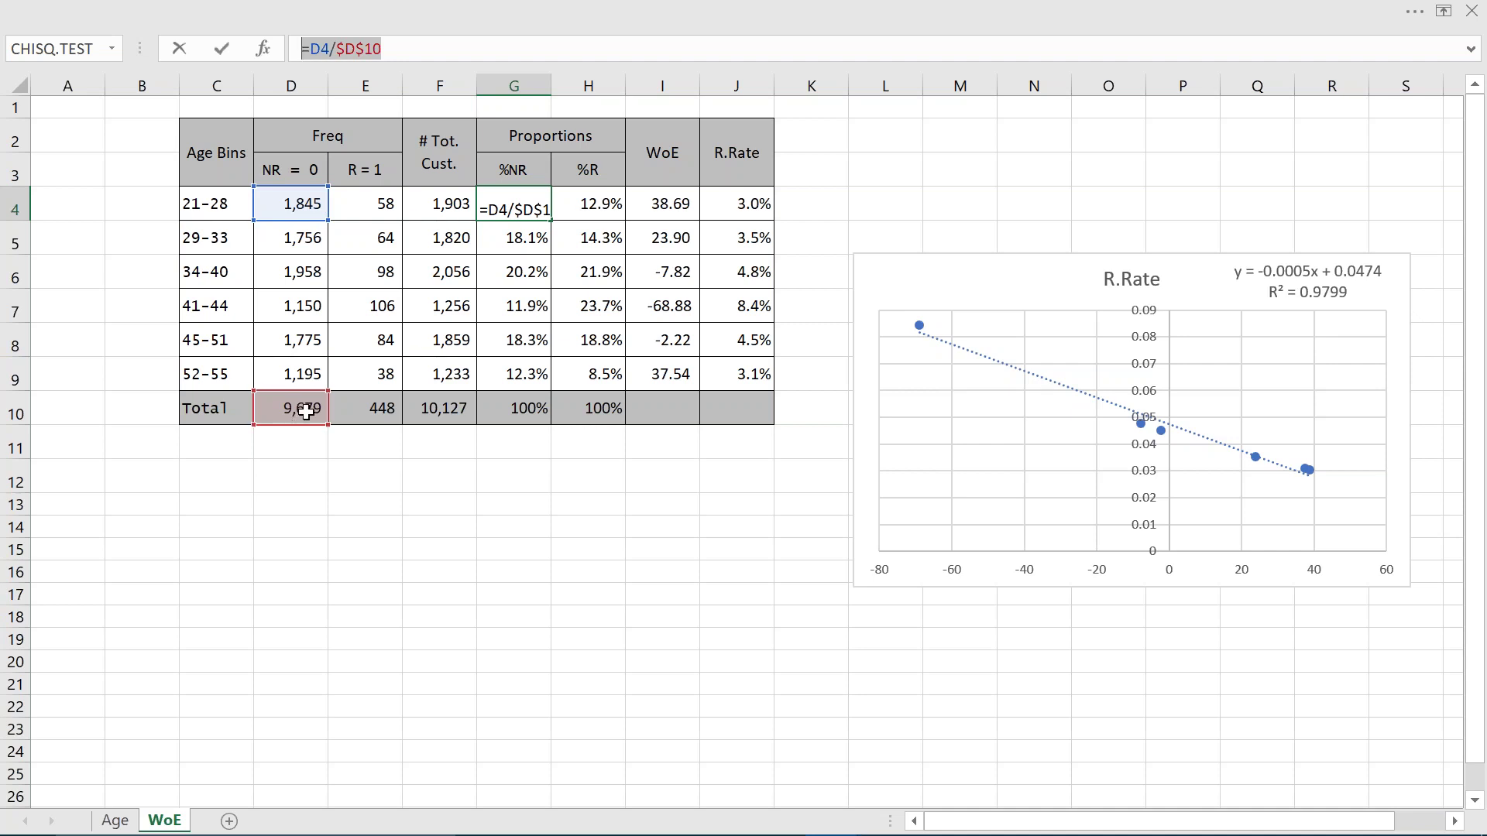
key(Escape)
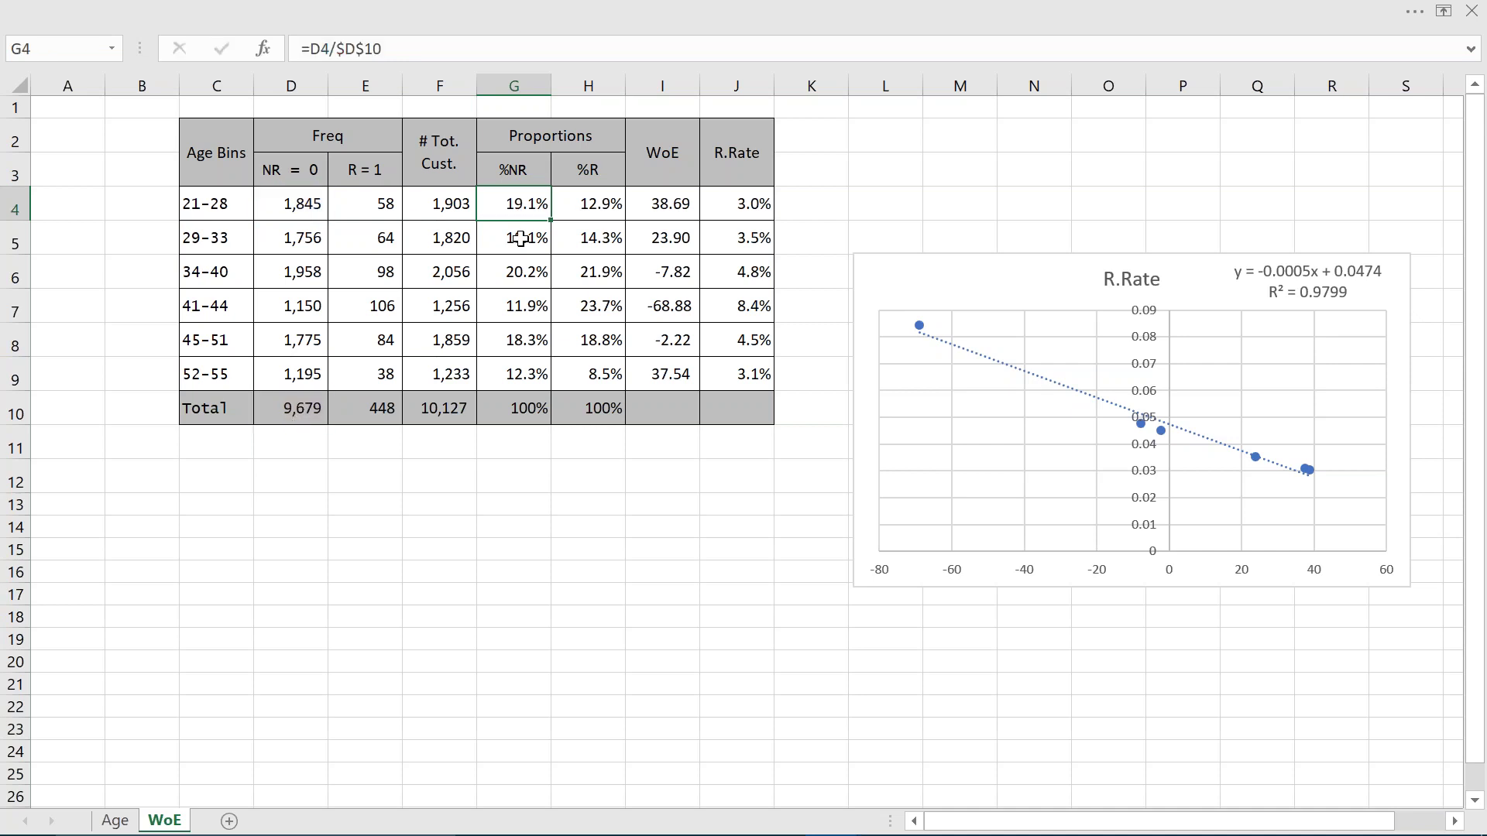
click(520, 238)
drag(404, 49, 296, 48)
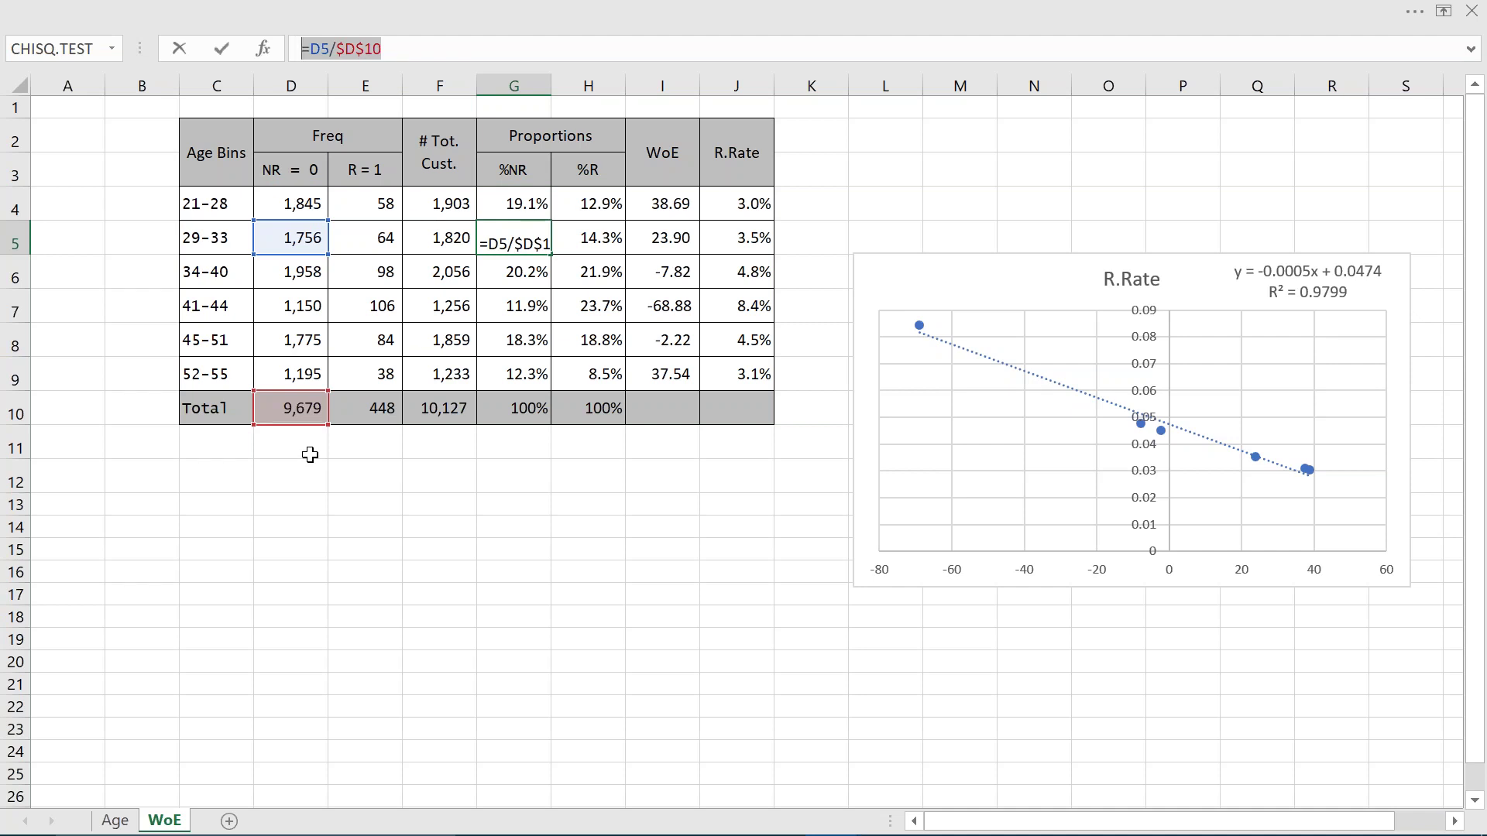
click(585, 196)
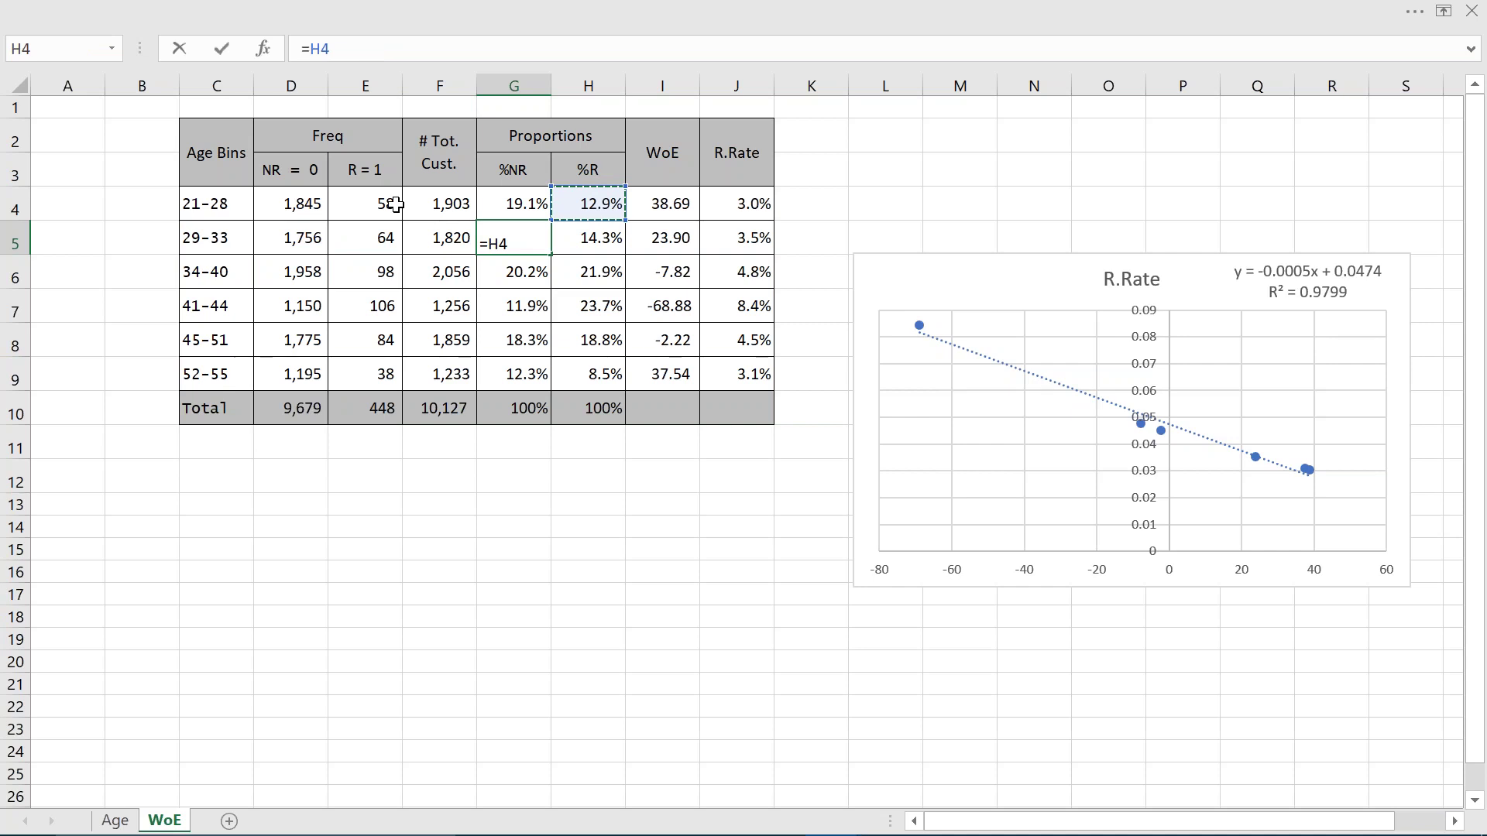
click(372, 206)
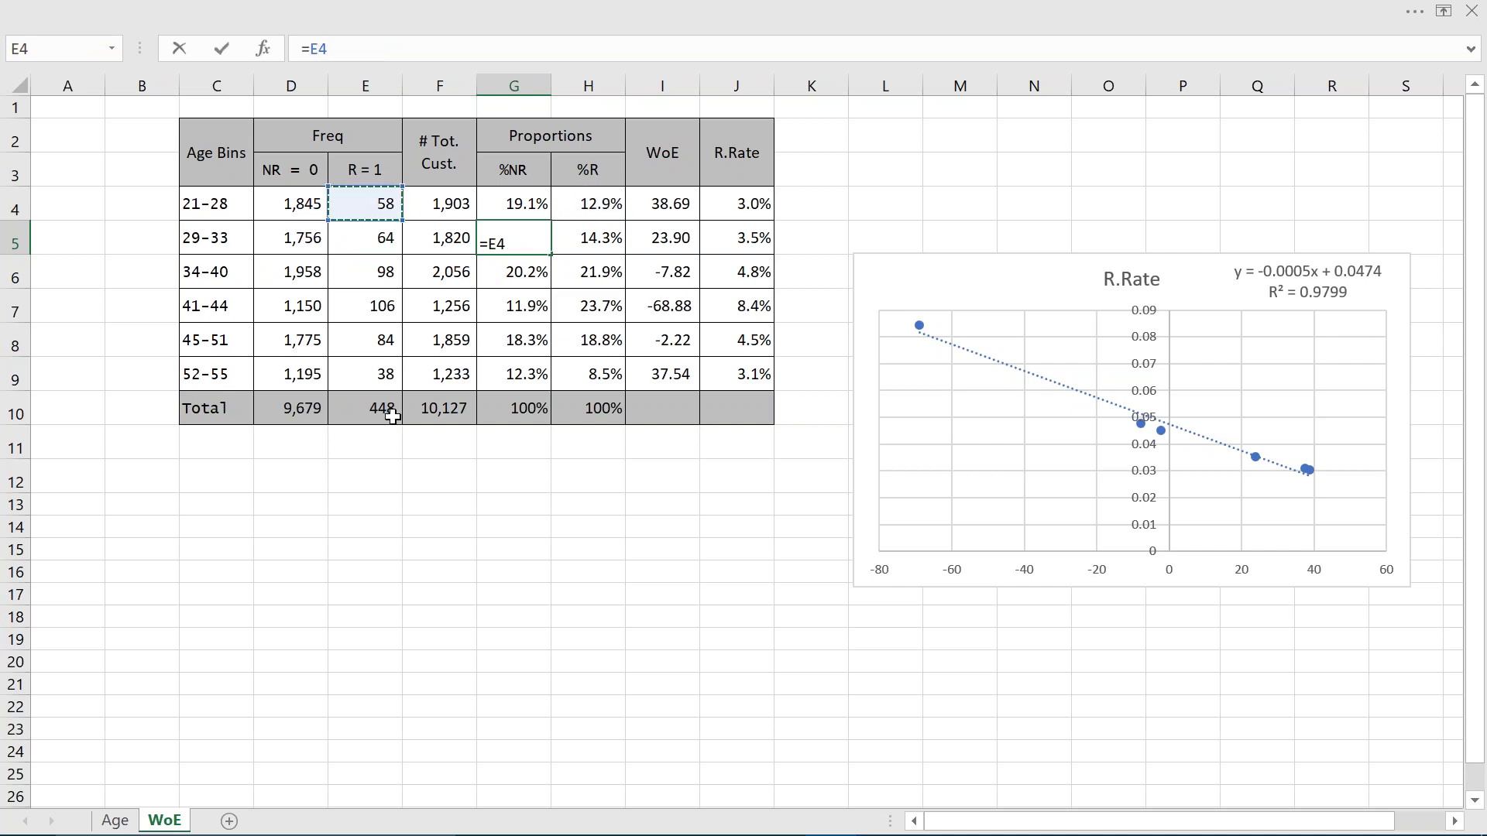
key(Escape)
click(604, 213)
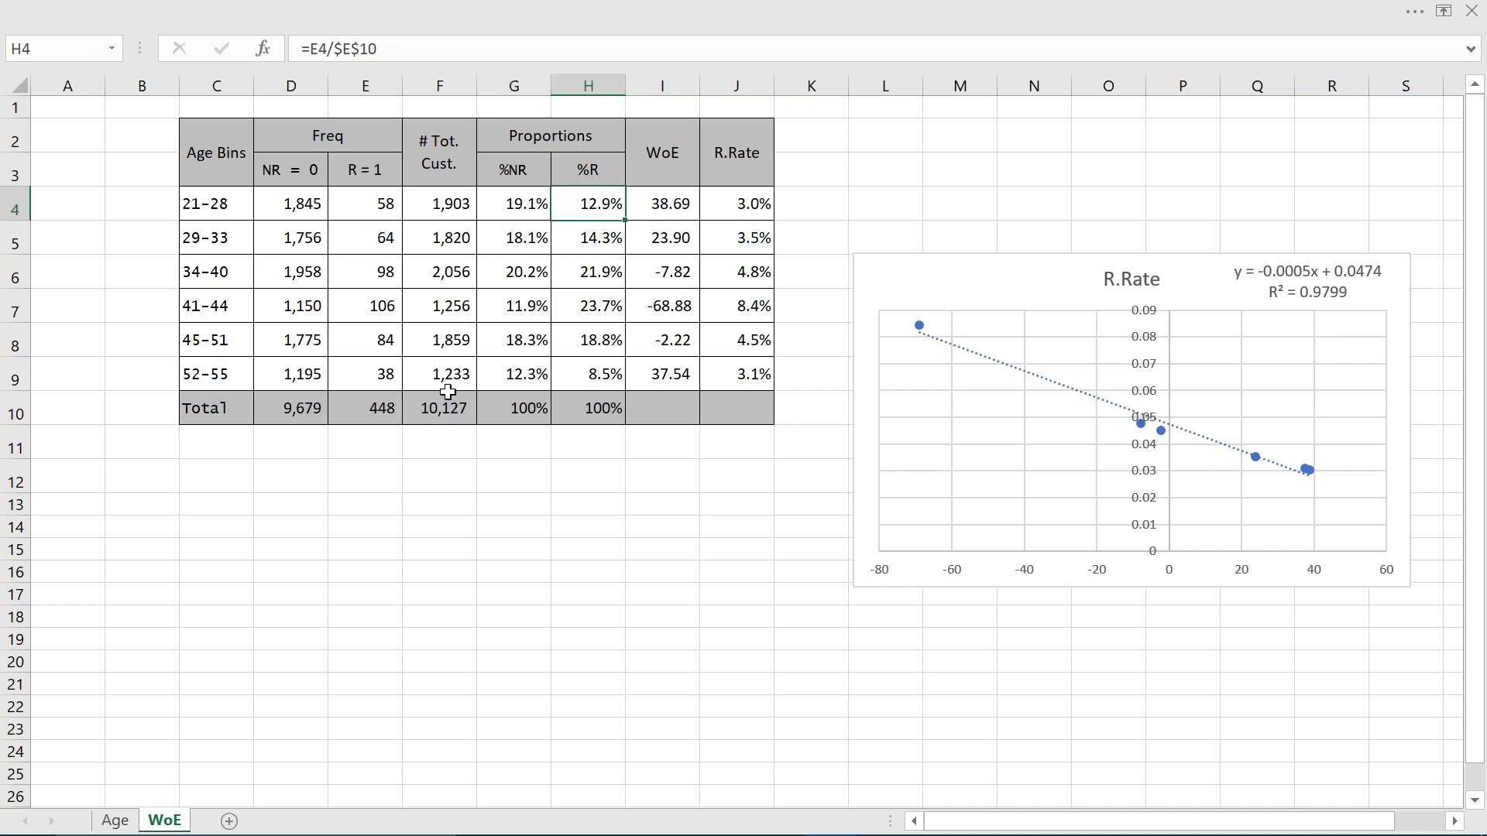
click(387, 47)
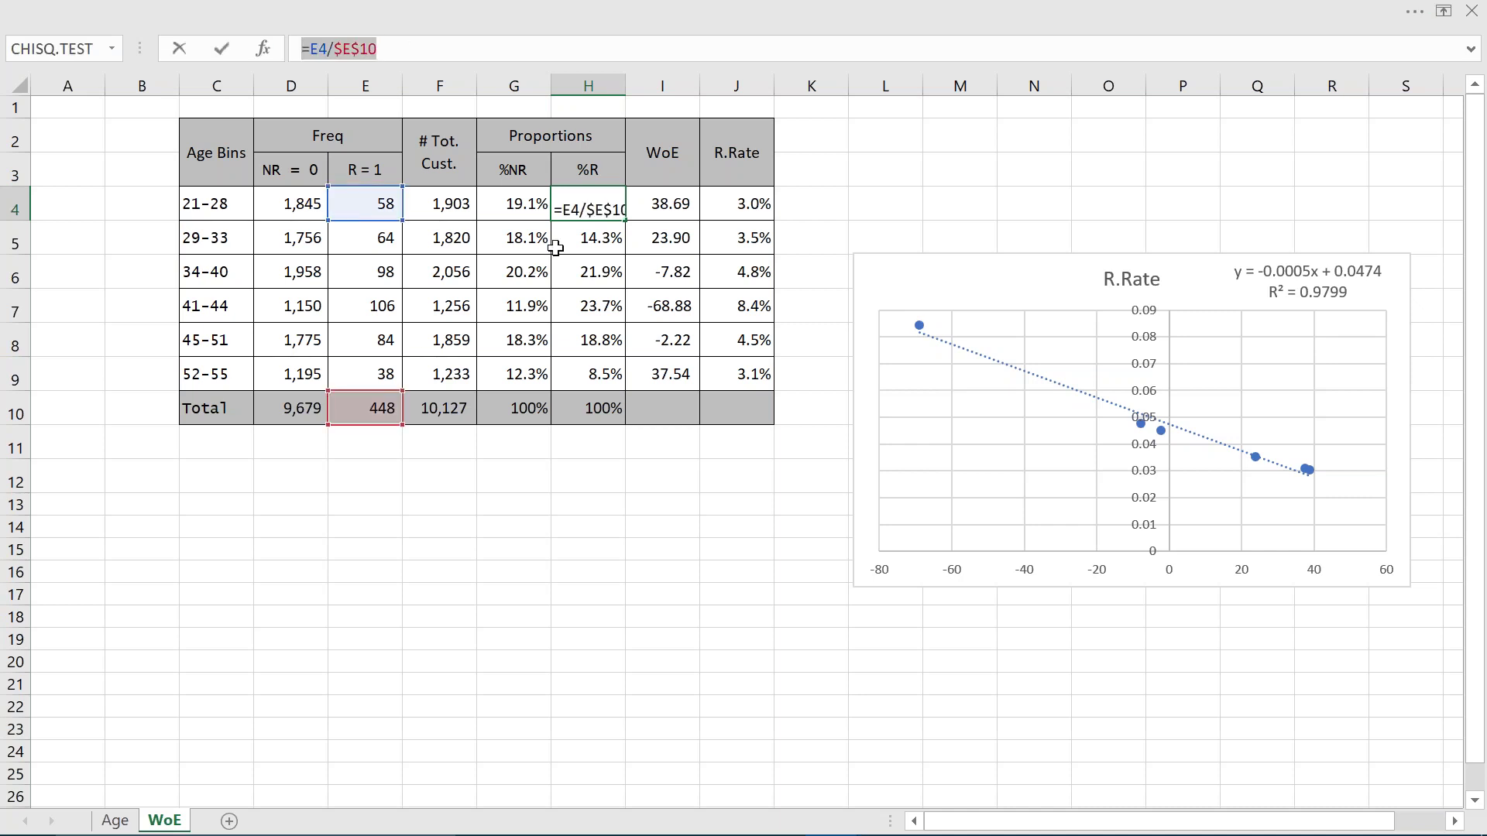
key(ctrl+Return)
click(592, 234)
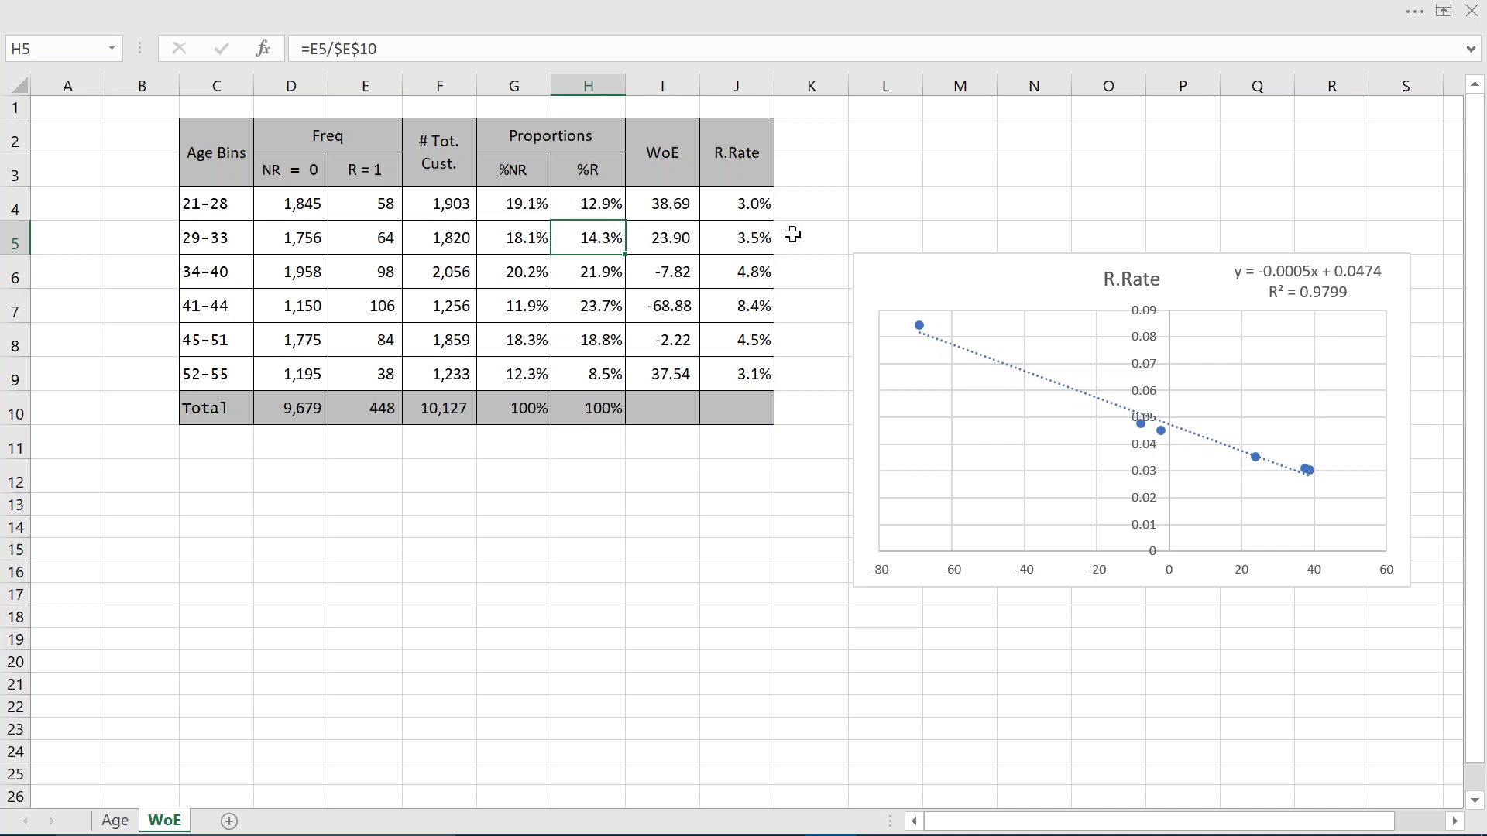
click(652, 207)
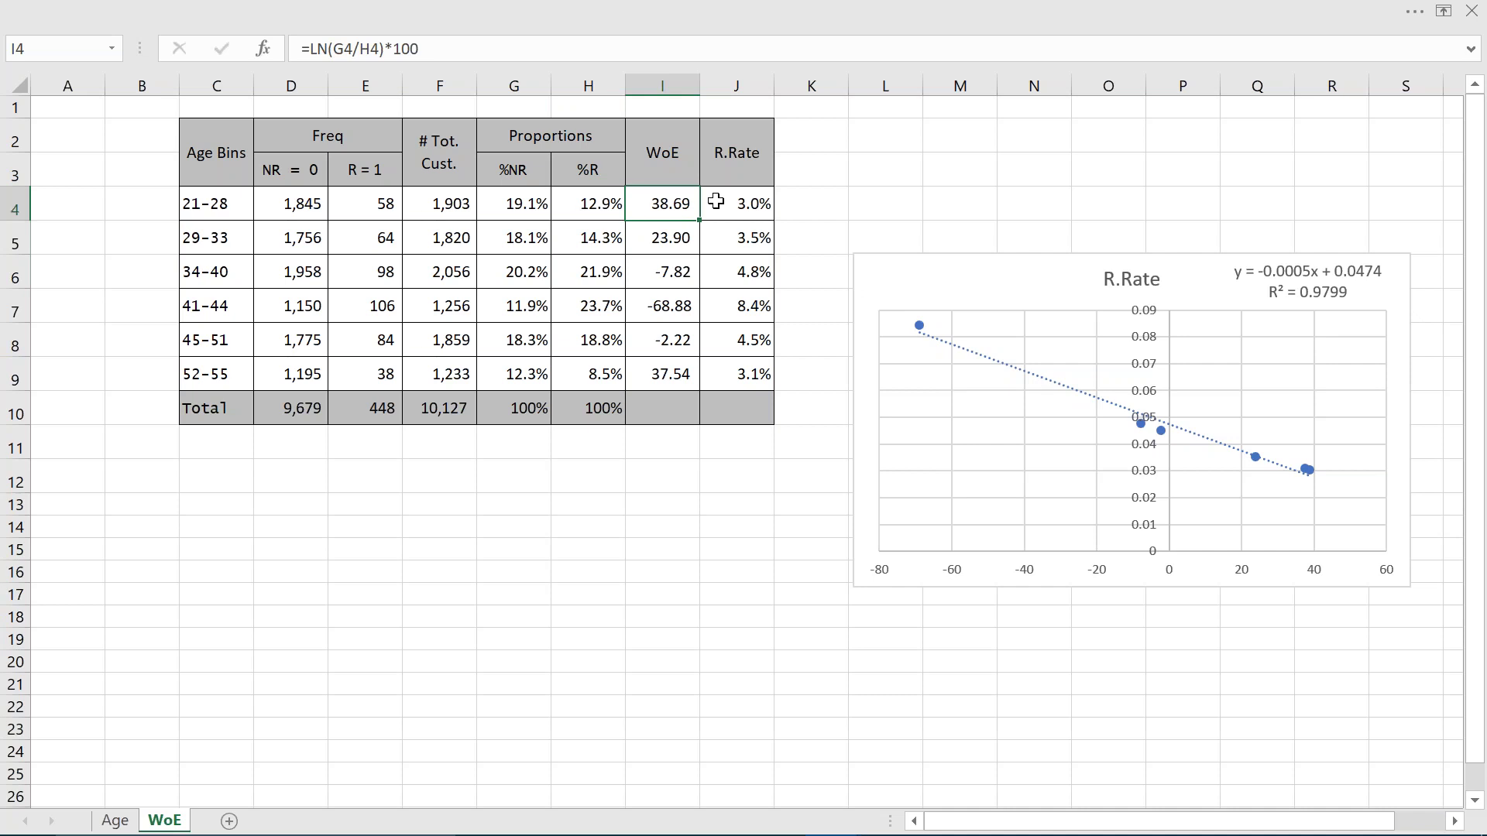
click(823, 199)
text(=)
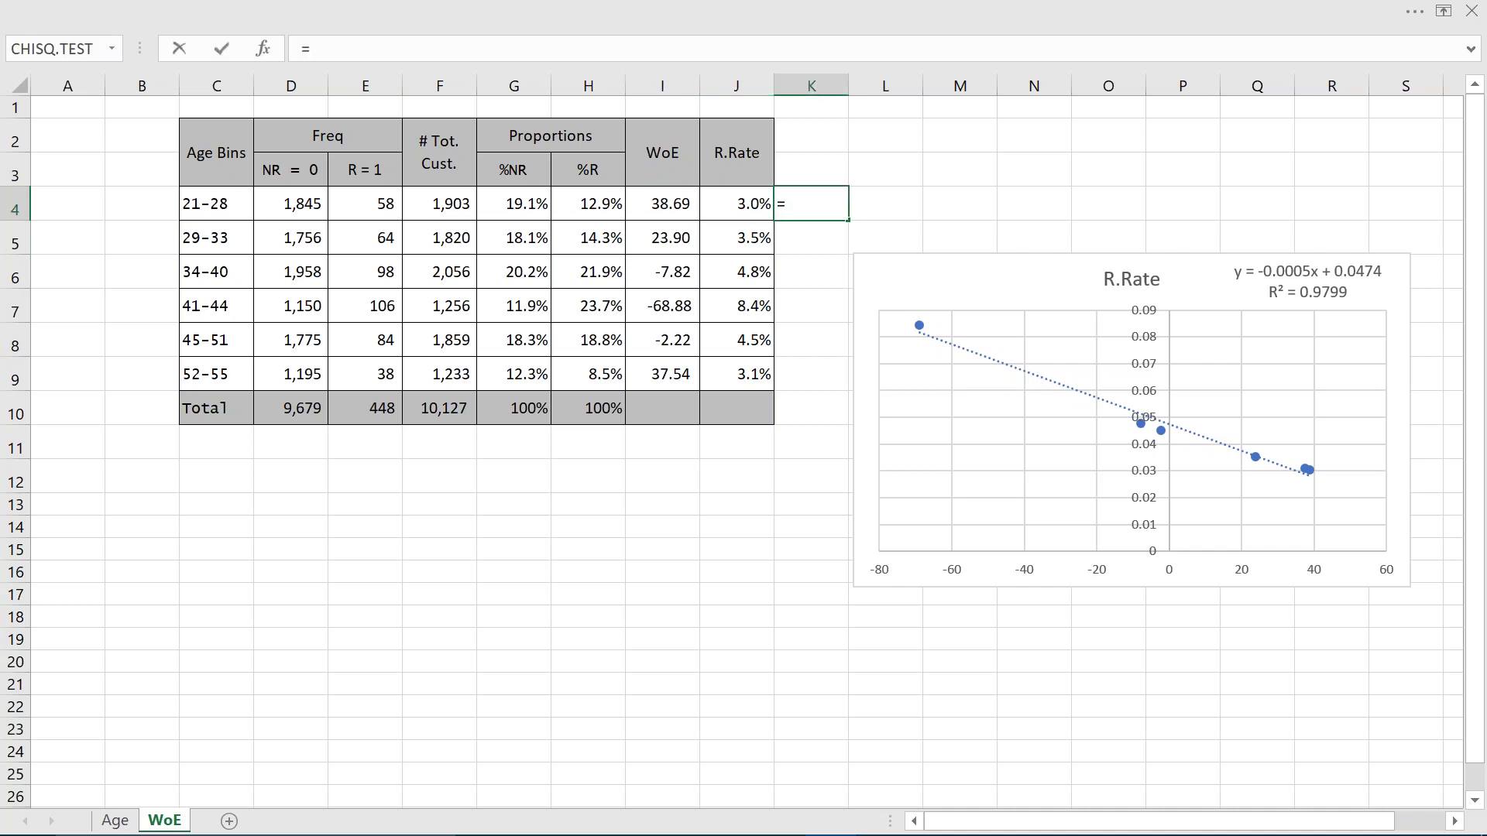
text(ln()
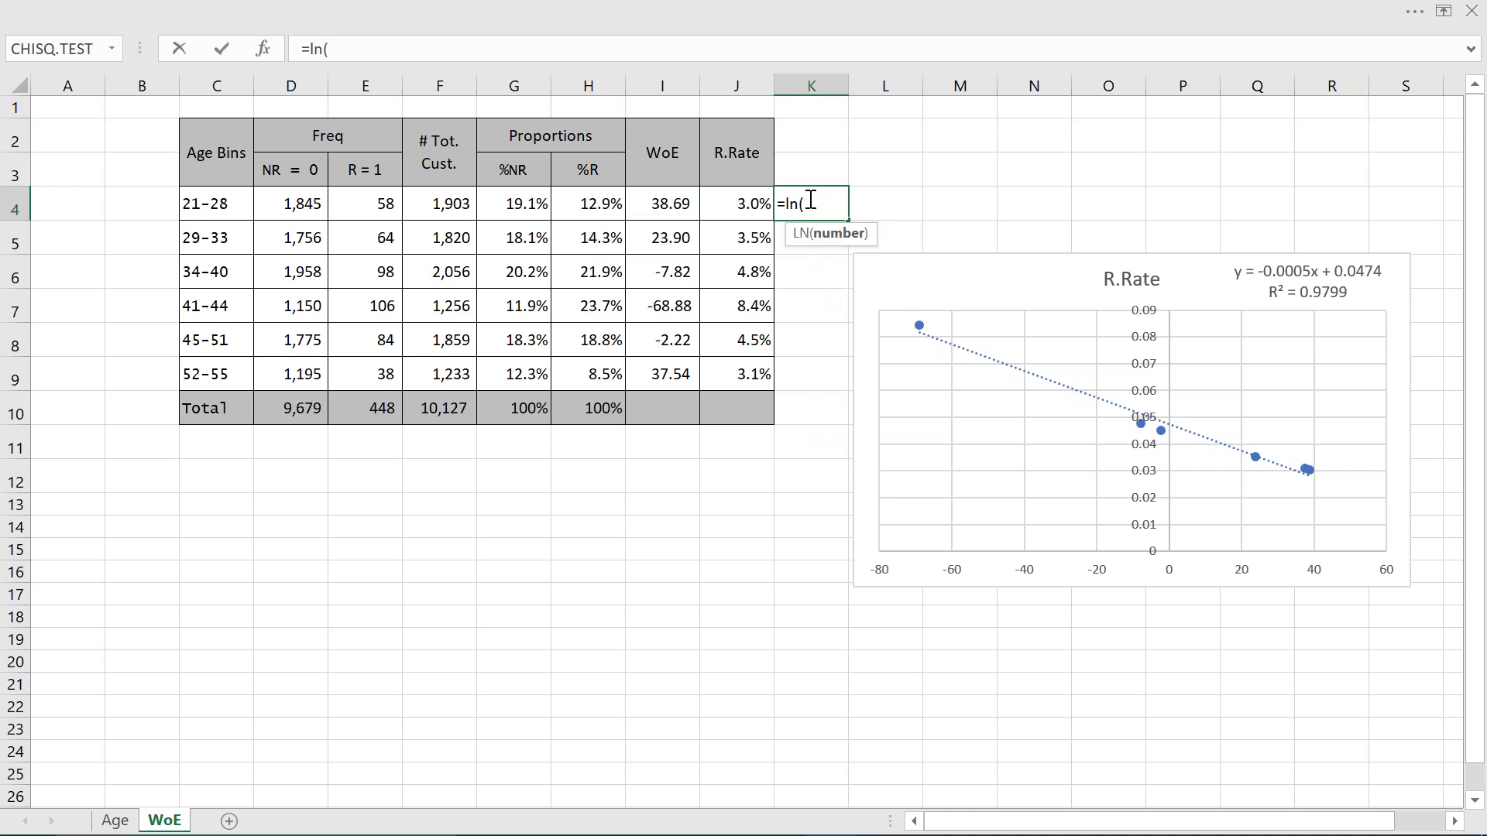
click(588, 202)
text(/)
click(531, 204)
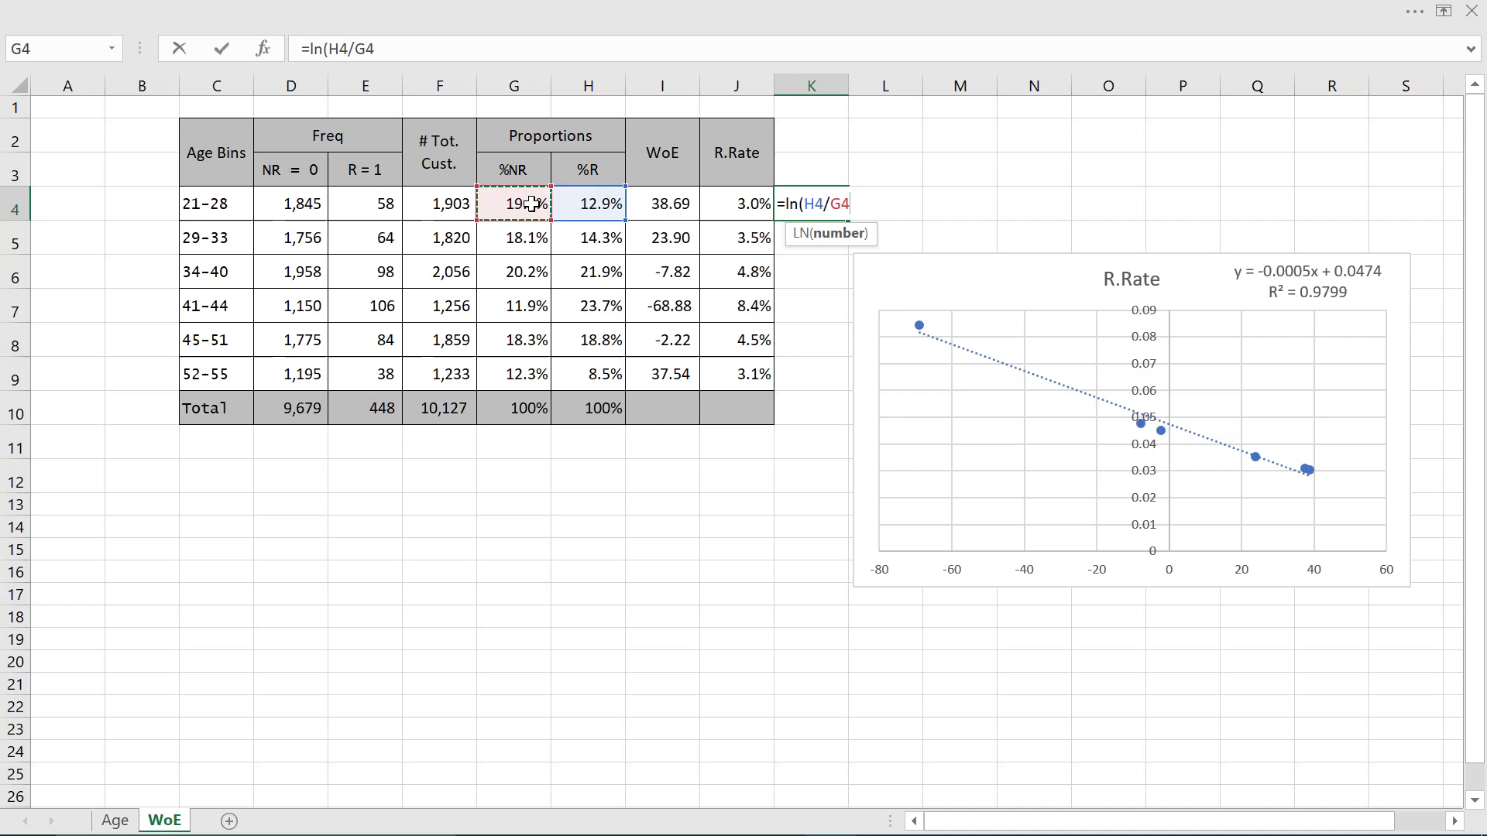
text()*100)
key(Return)
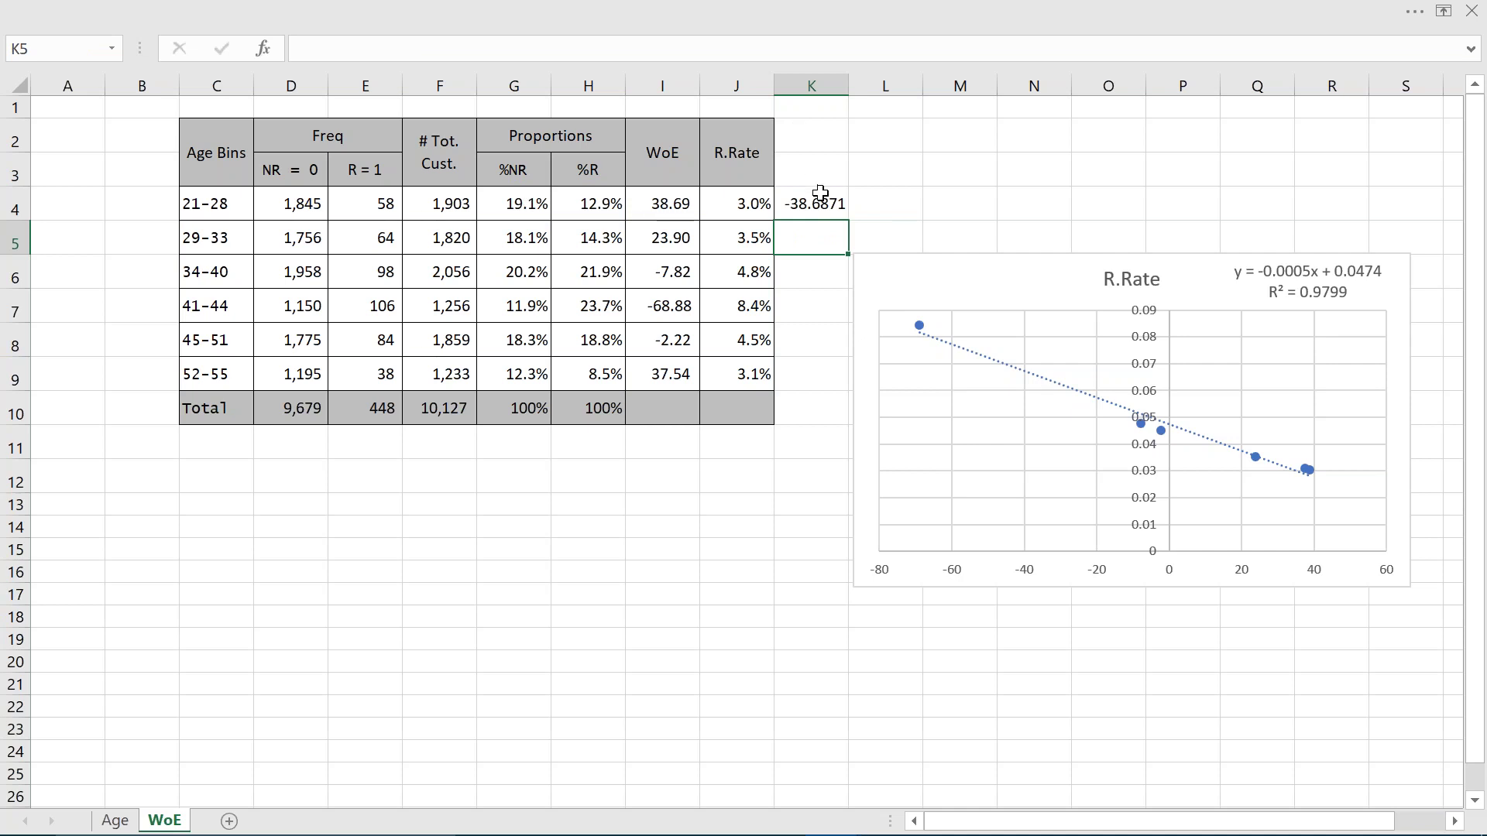
click(819, 197)
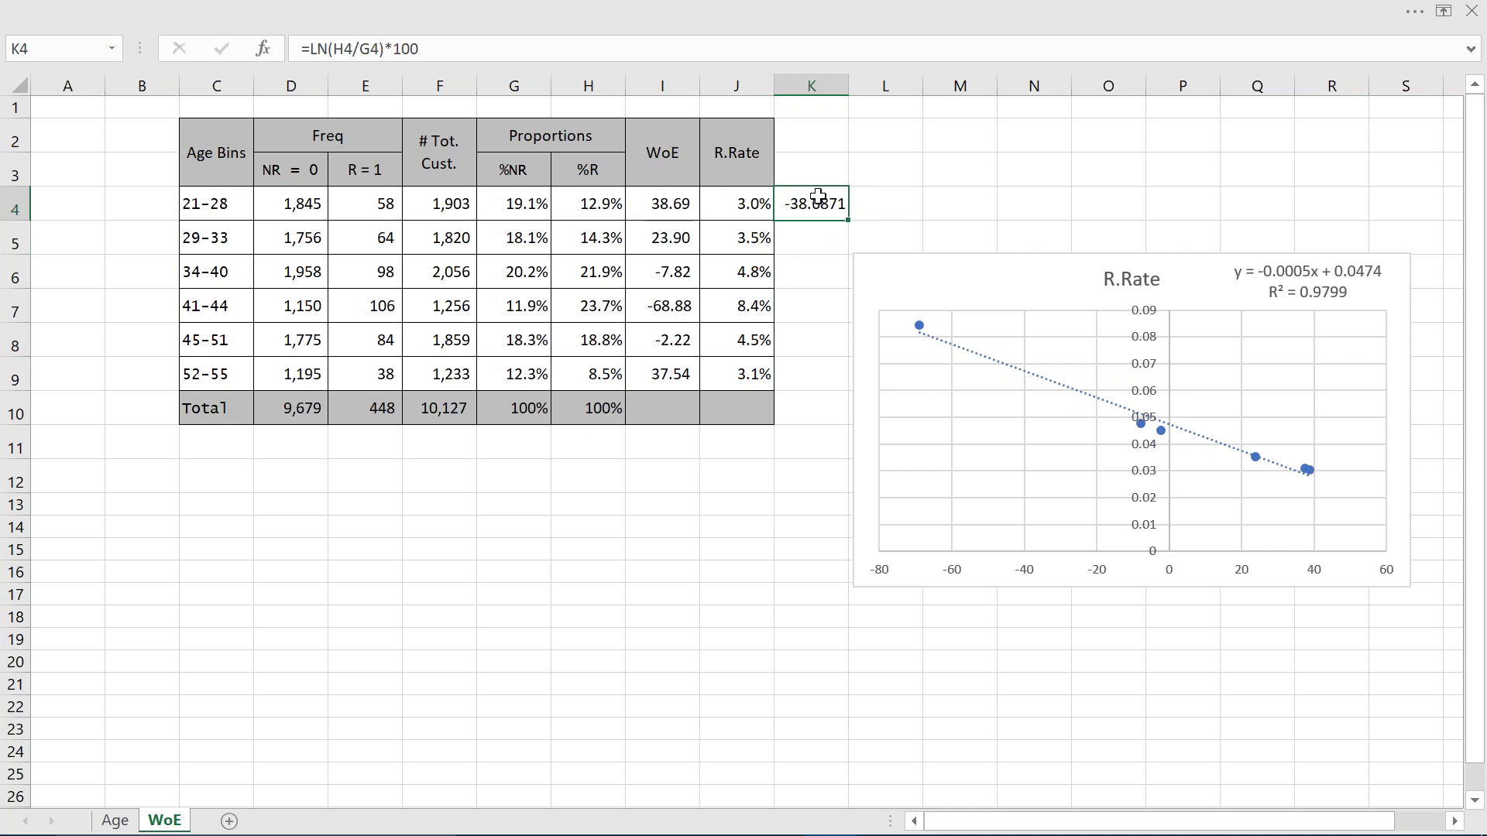
click(678, 203)
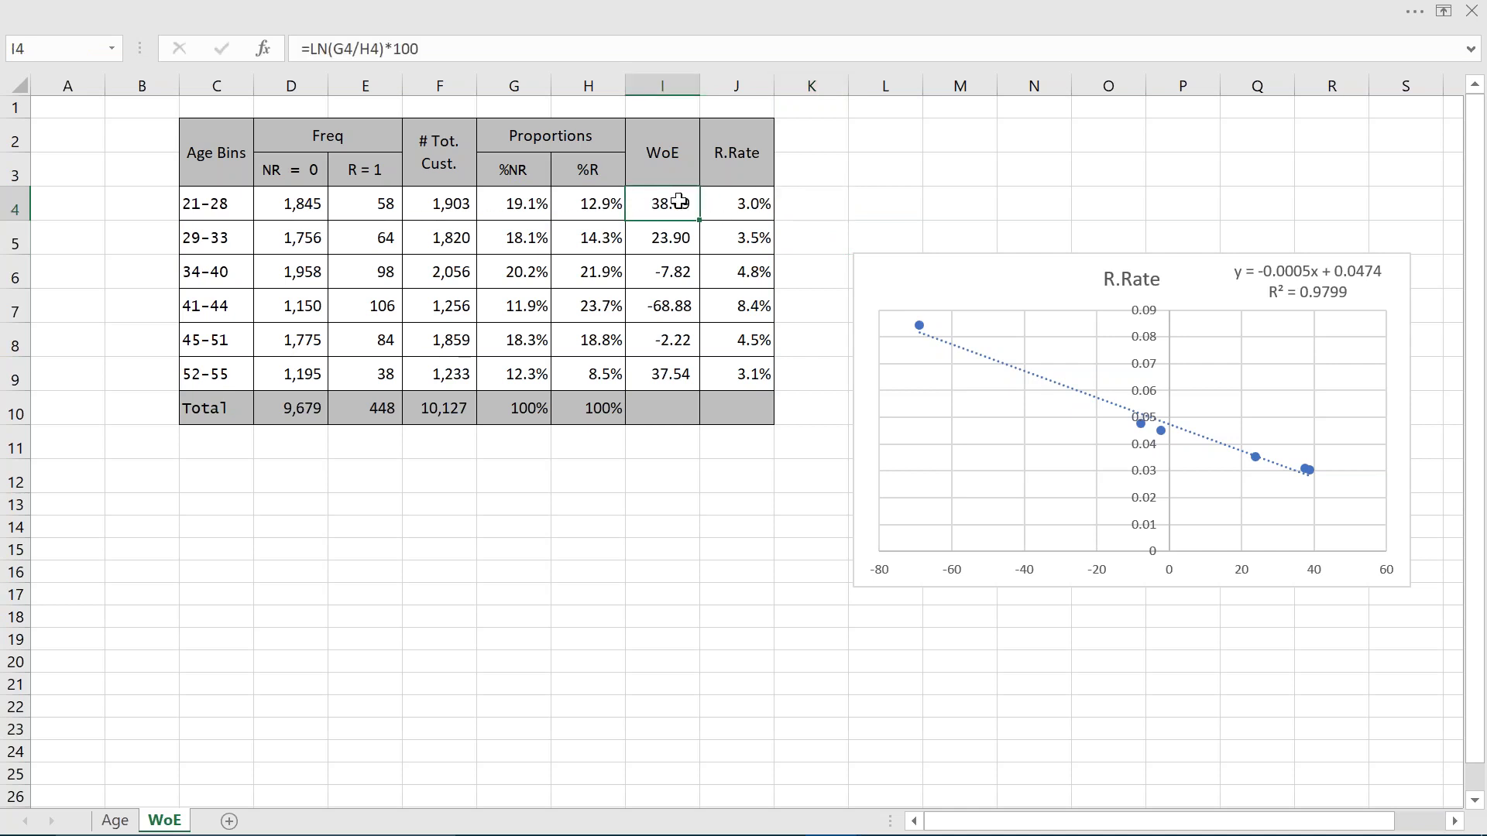
click(674, 238)
click(673, 271)
click(671, 307)
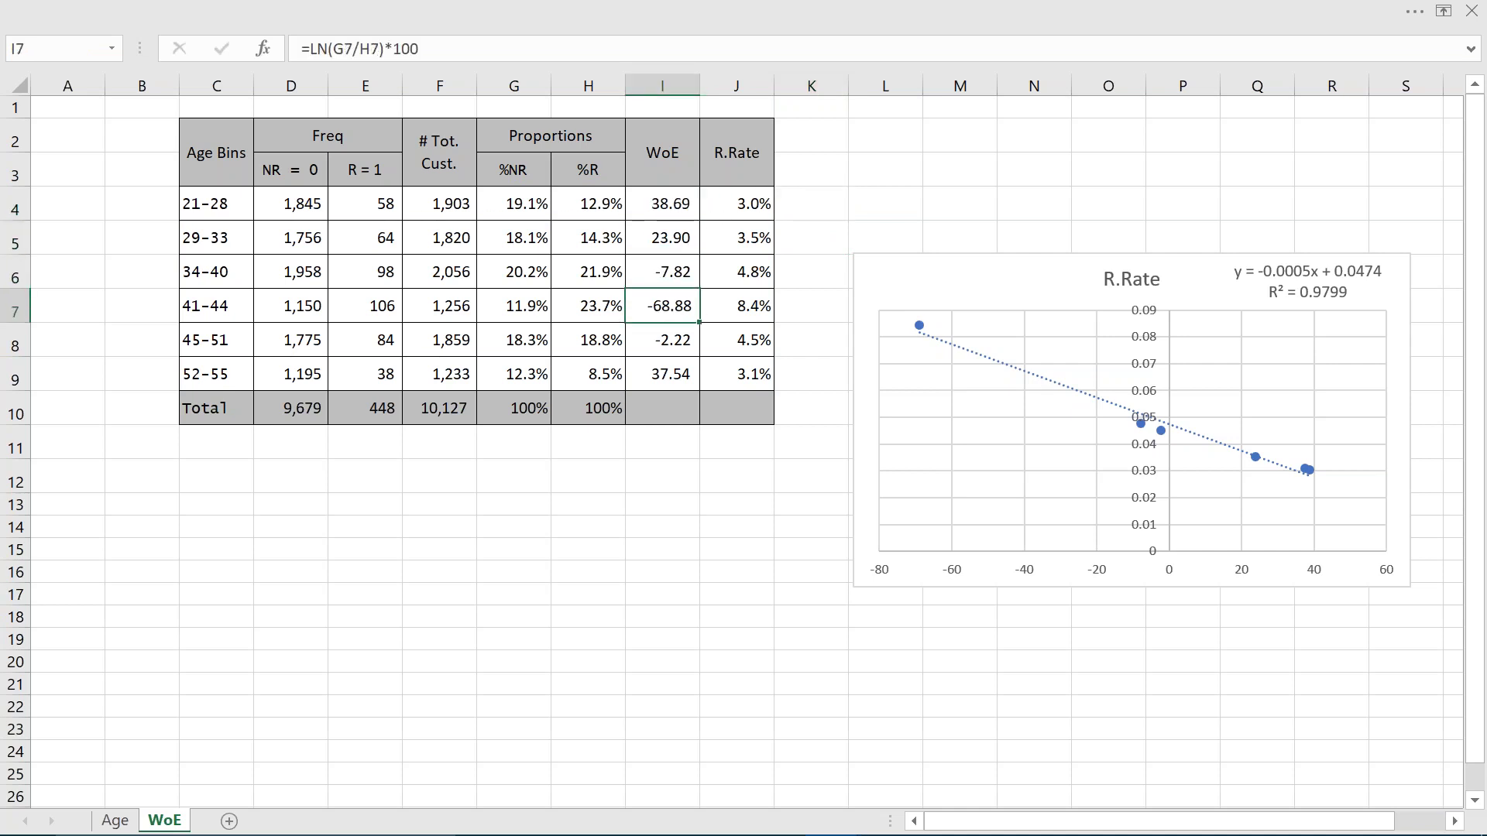
click(742, 206)
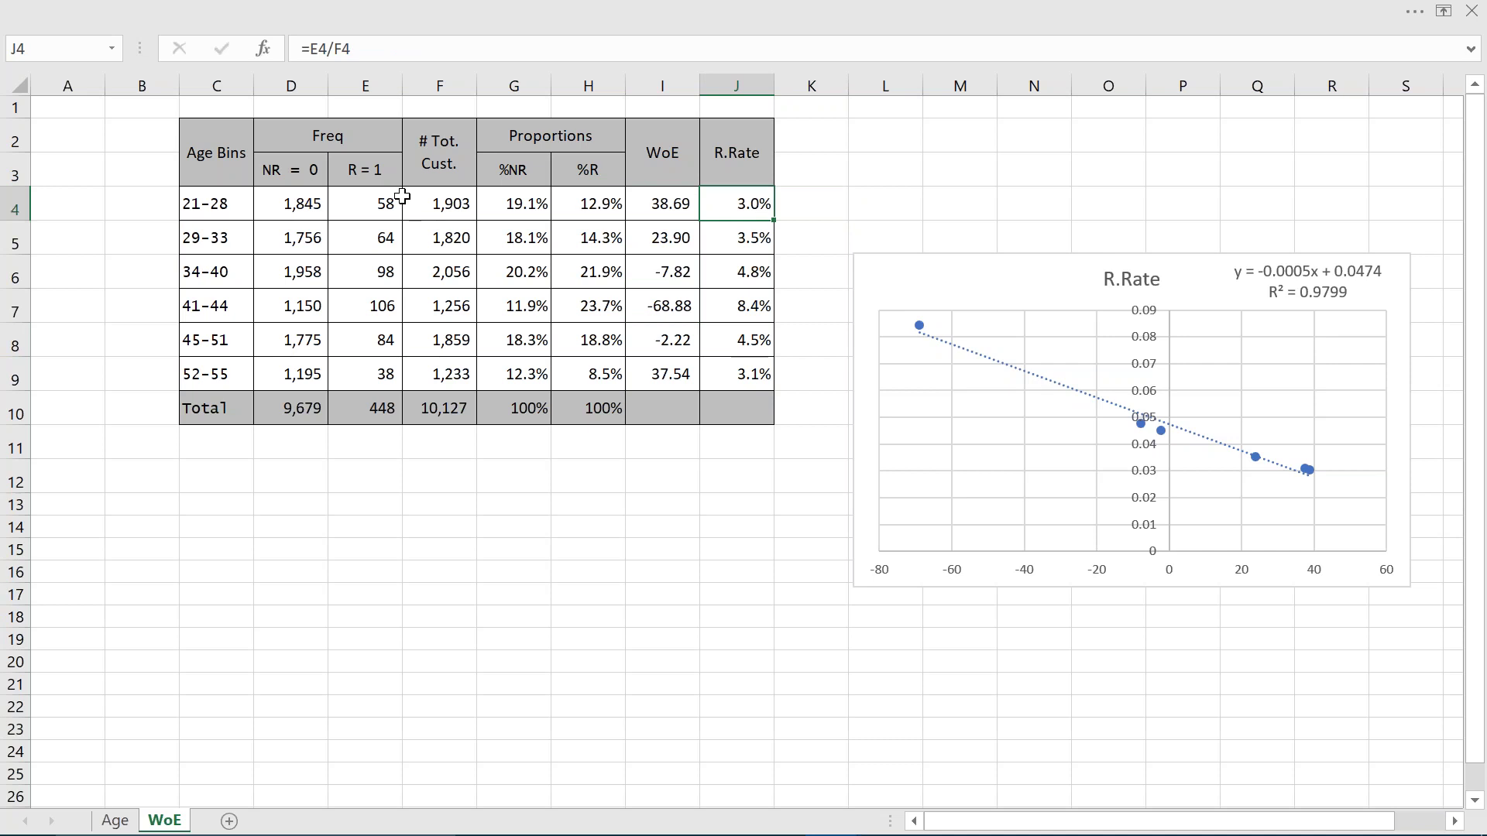
Review the R.Rate formulas =E4/F4 and =E5/F5 for the first two age bins.
click(370, 48)
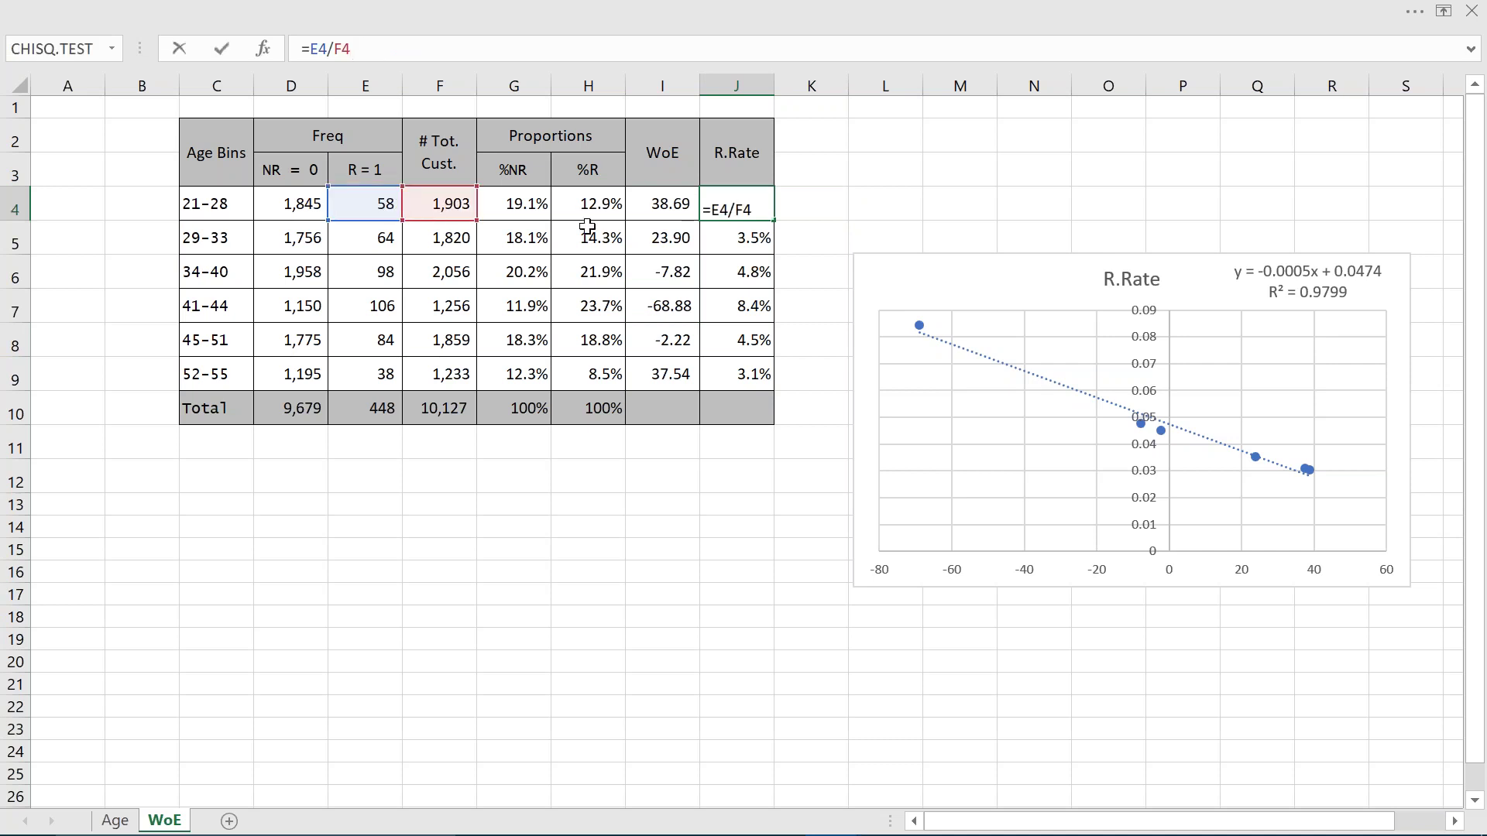
key(Return)
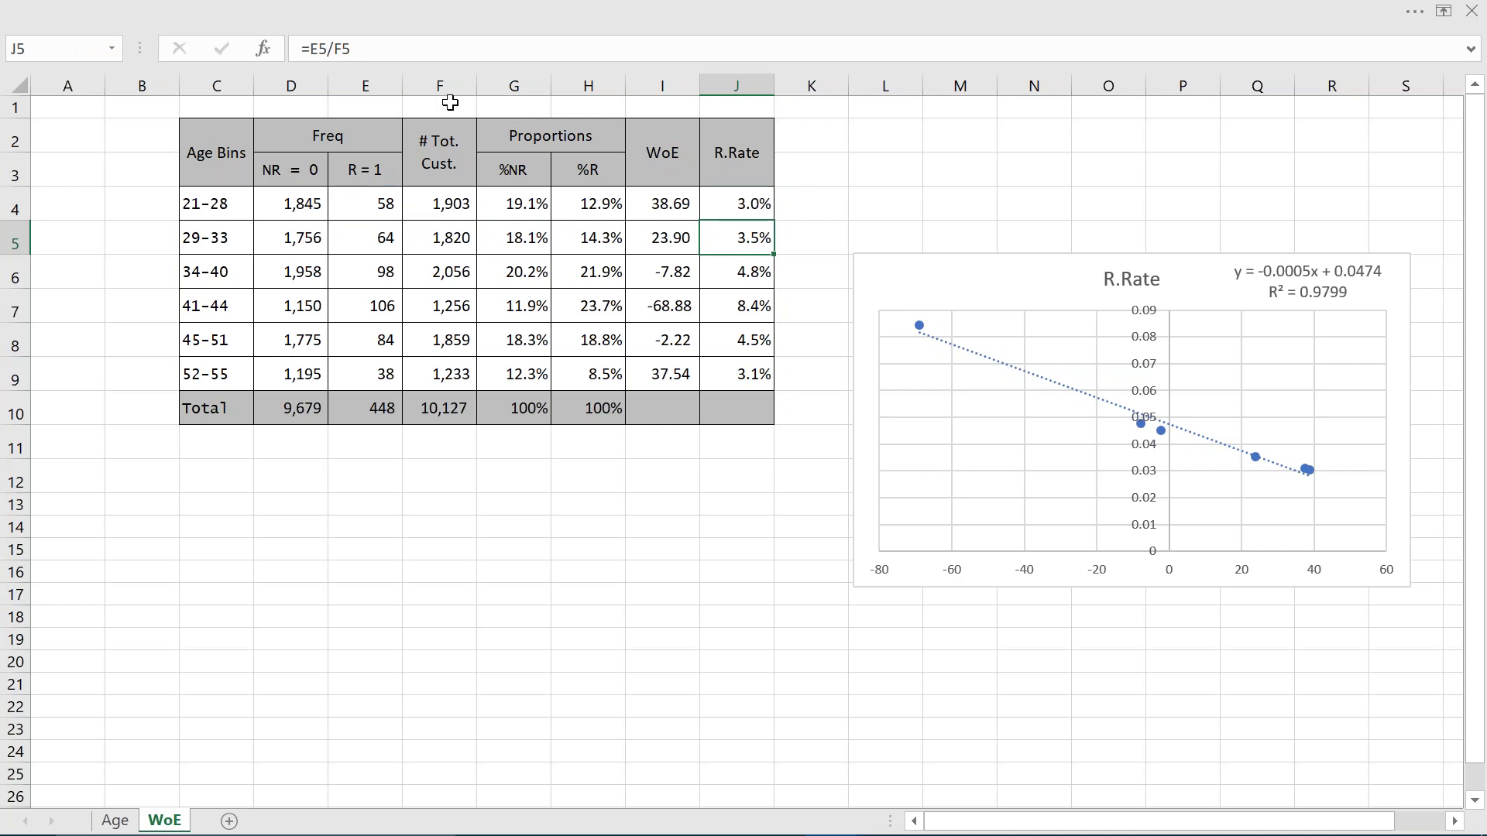
click(379, 52)
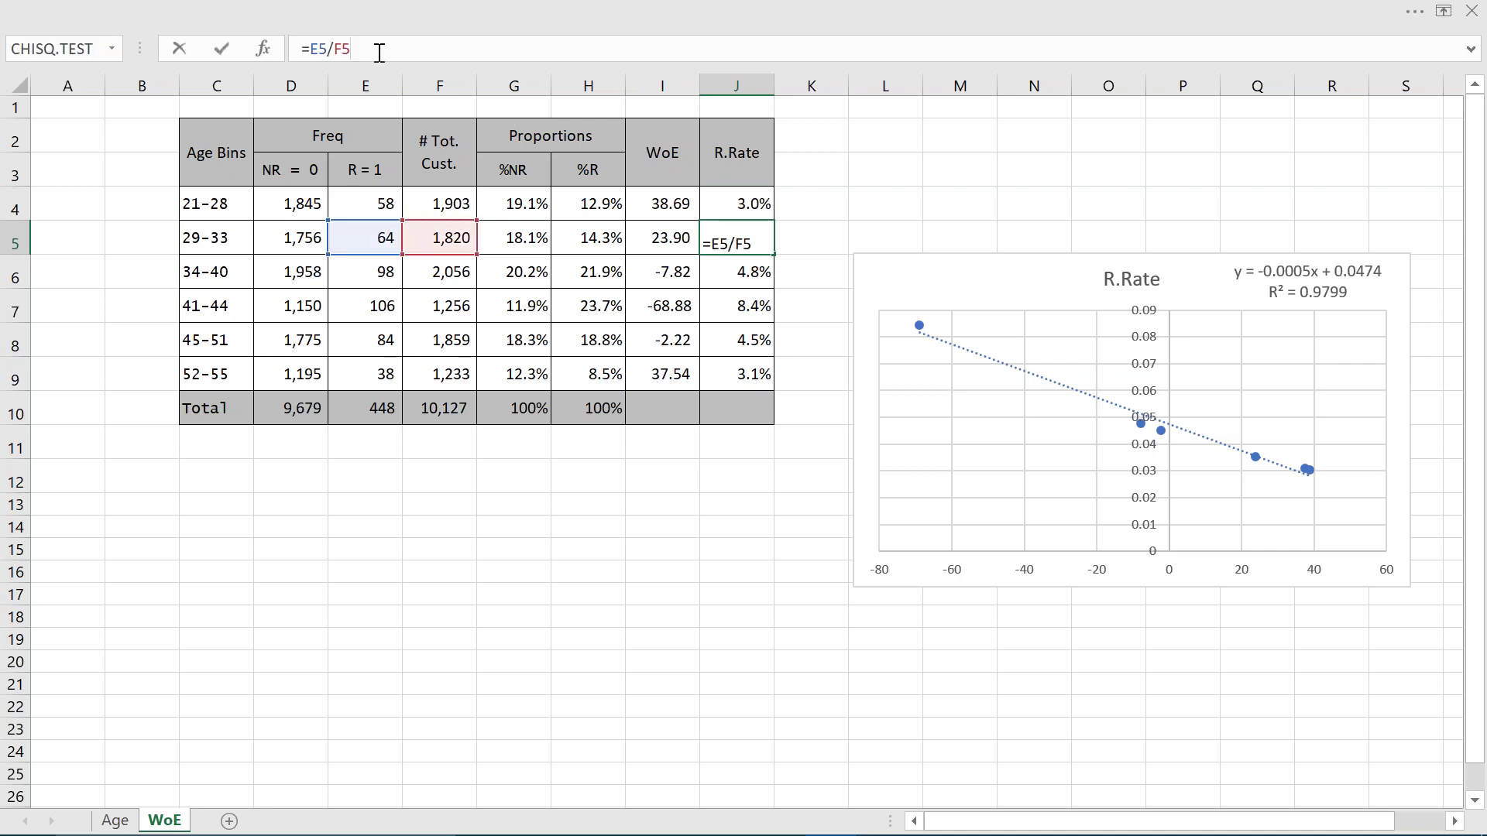
click(756, 276)
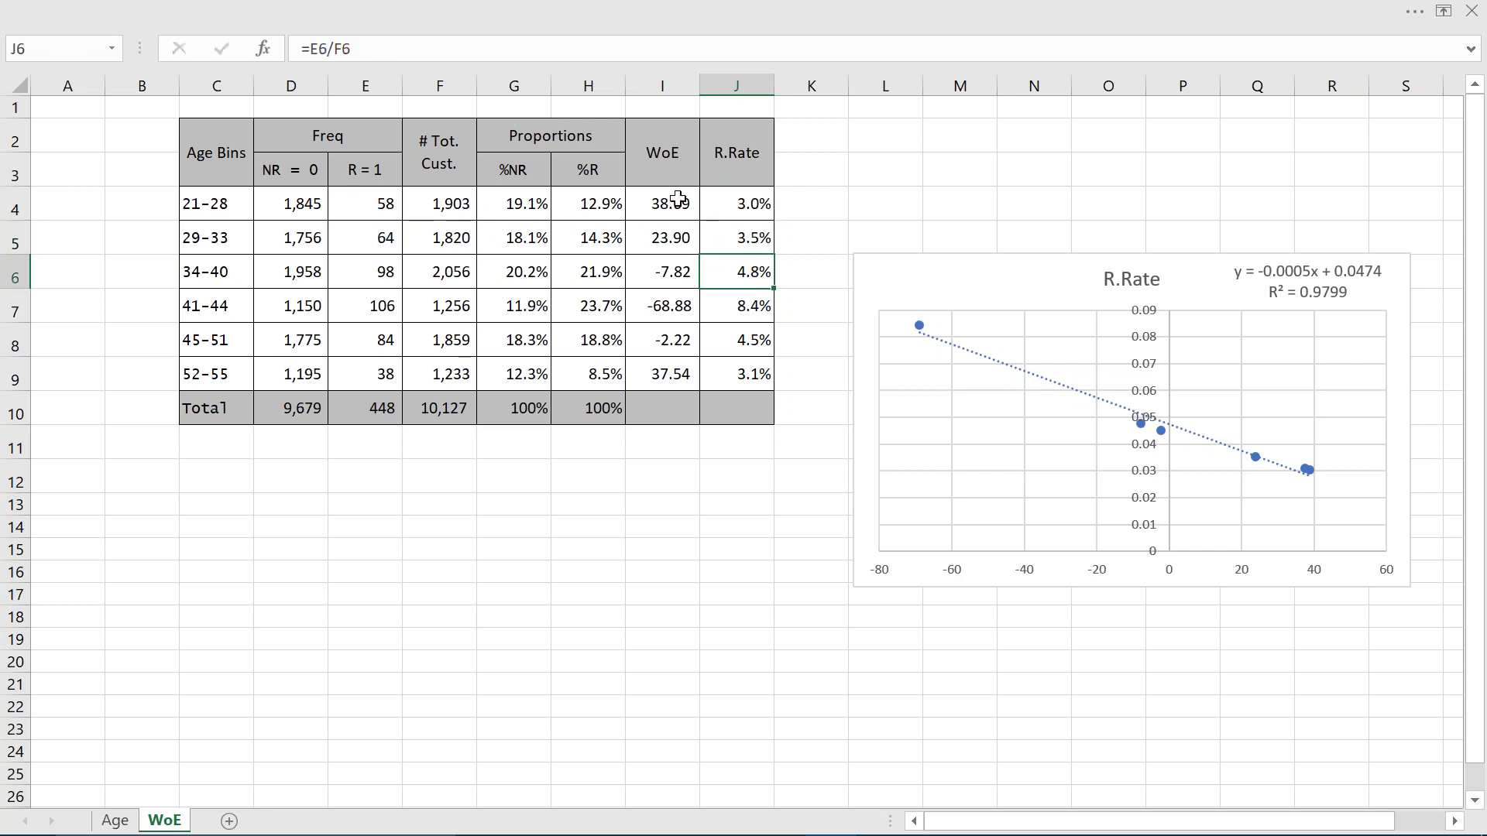
click(655, 162)
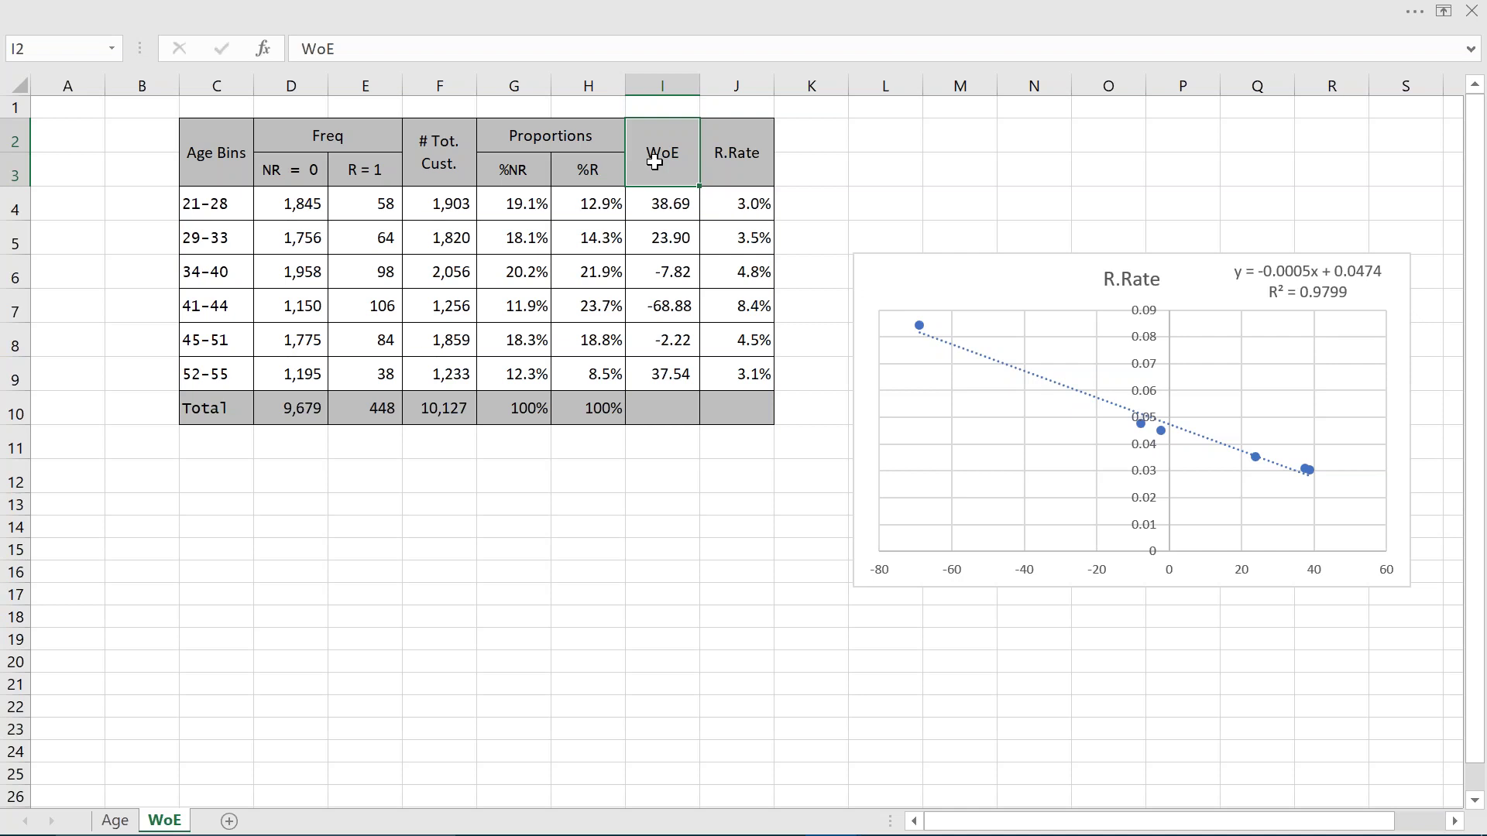
Copy the R.Rate header styling into K2 and begin typing the Log (odds) header.
click(813, 152)
drag(814, 152, 812, 171)
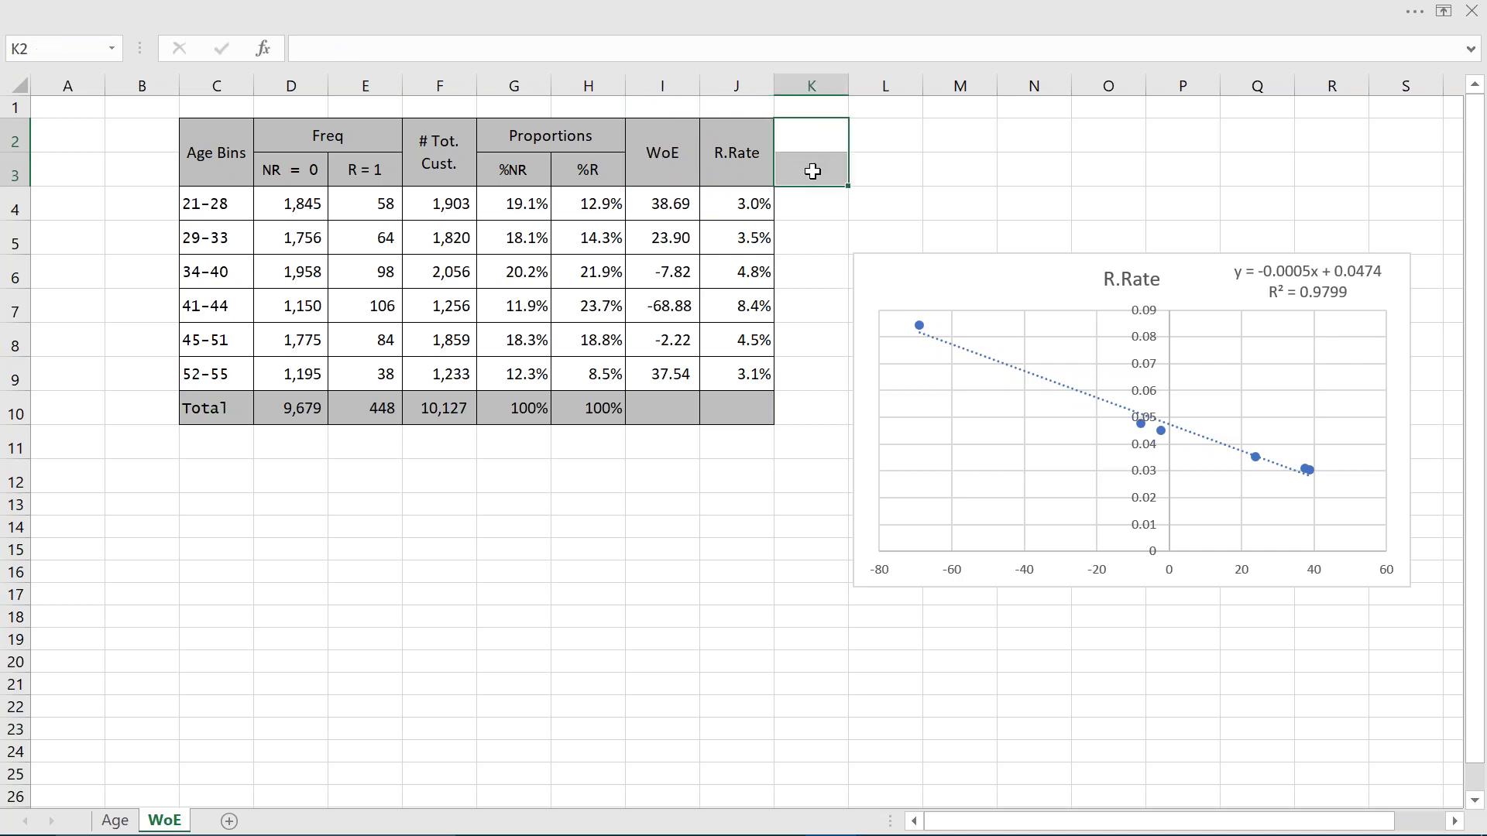
click(813, 171)
click(740, 161)
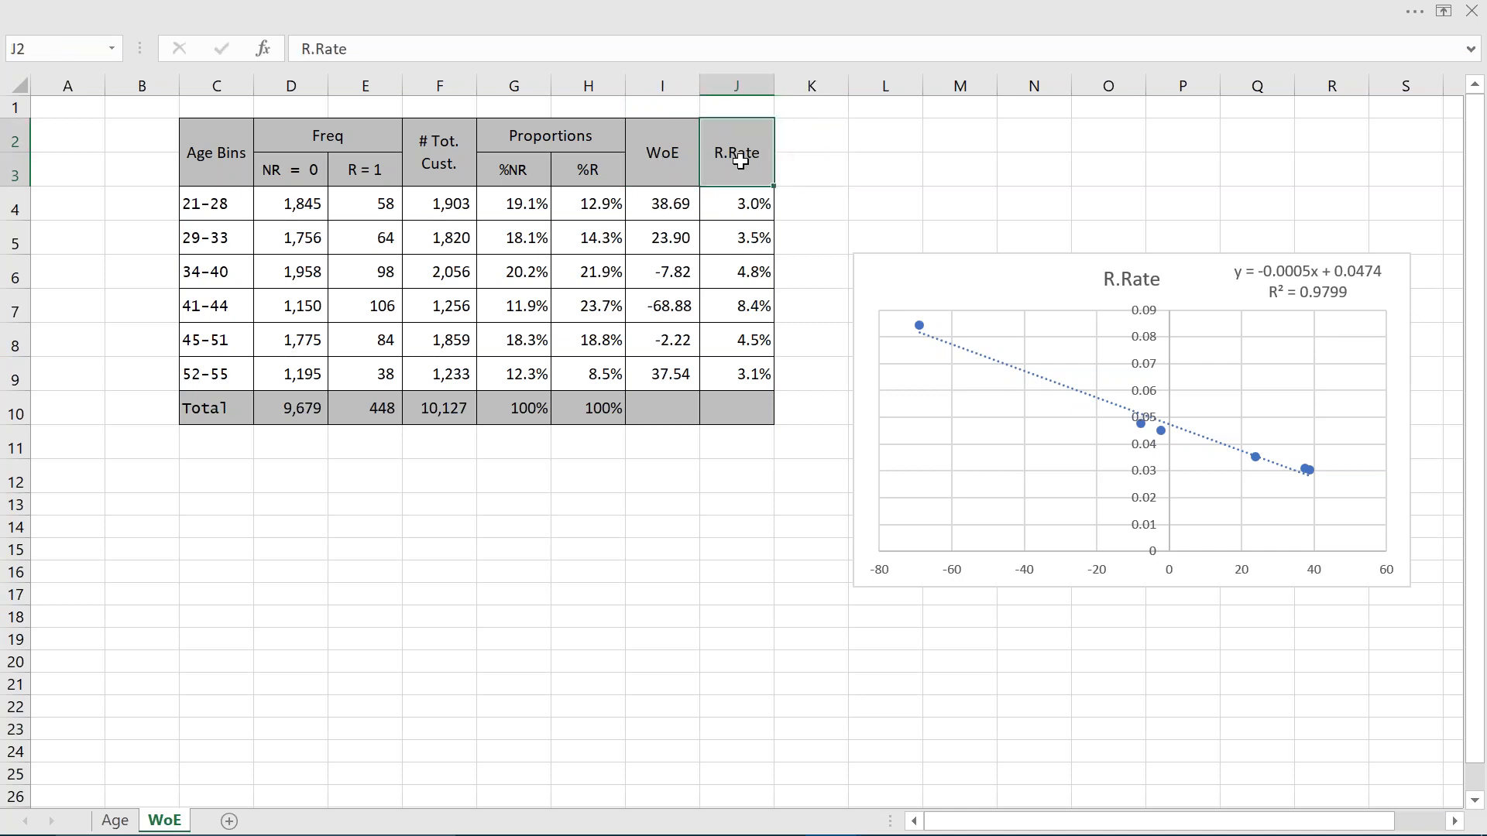
key(ctrl+c)
key(Right)
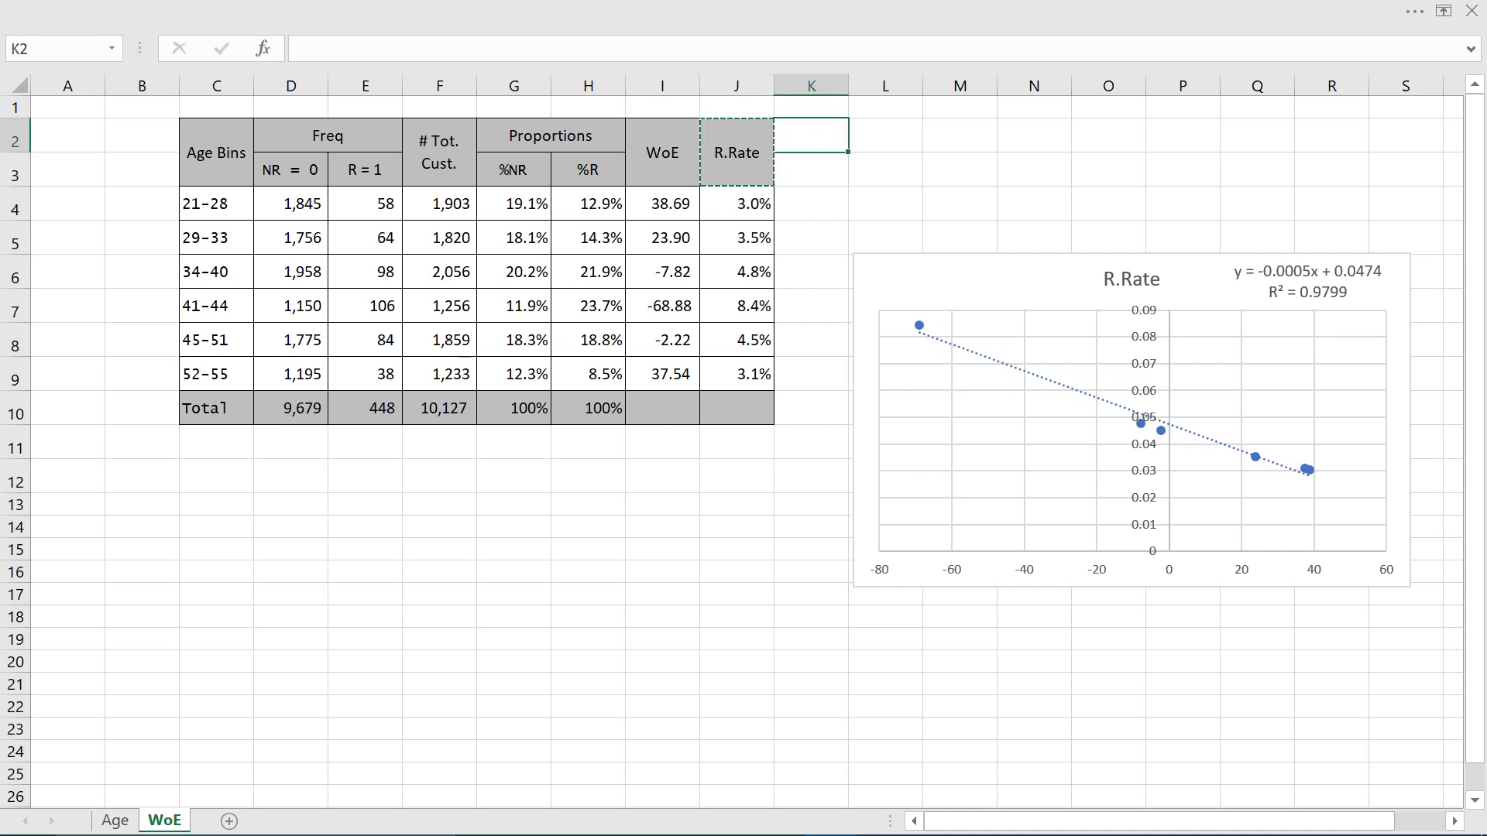
key(ctrl+v)
text(Log)
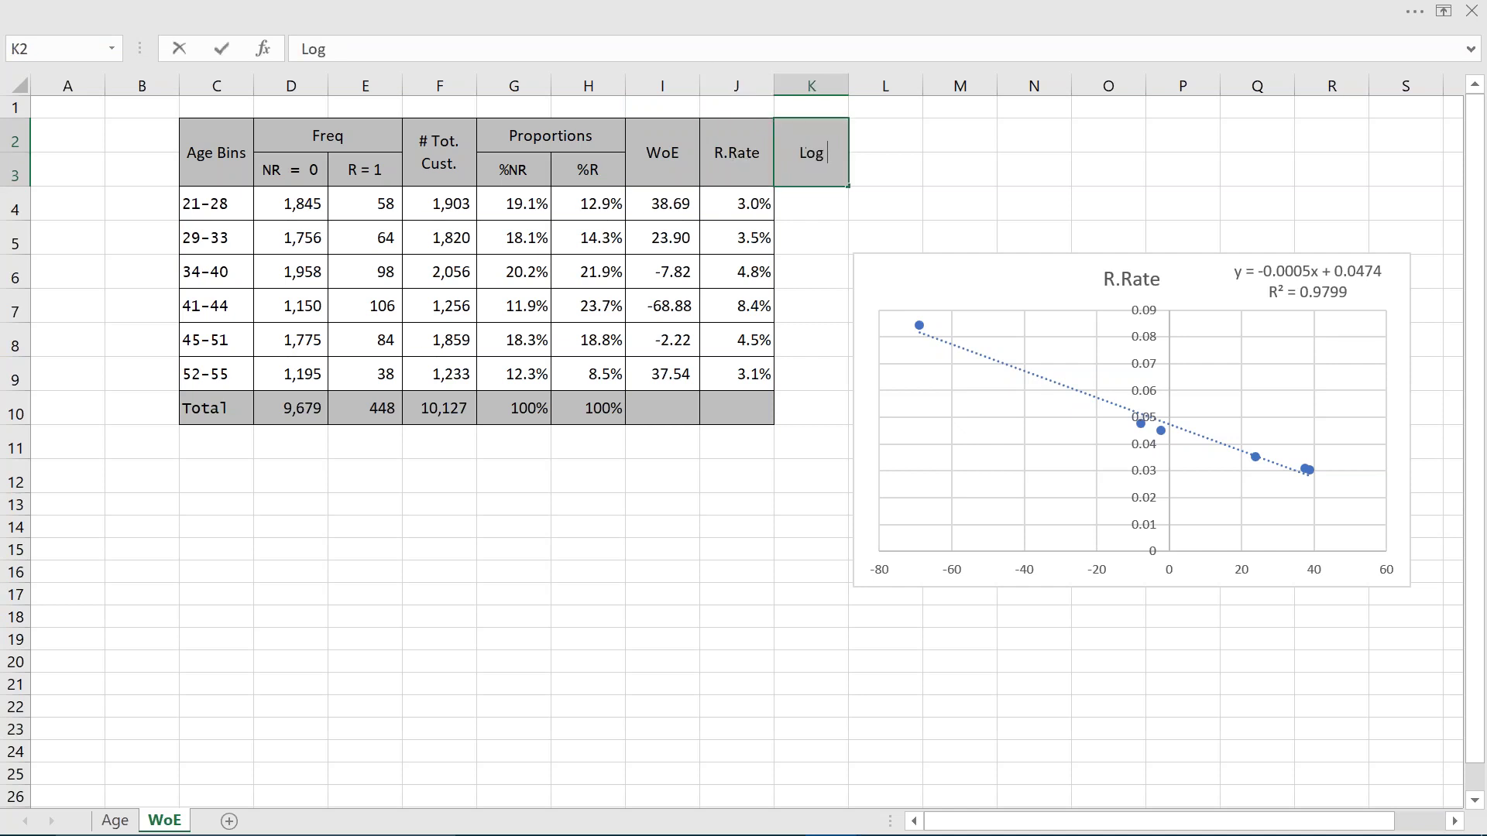
text( (odds))
Correct the header to 'Log (odds)' and enter a first log-odds formula in K4.
key(Return)
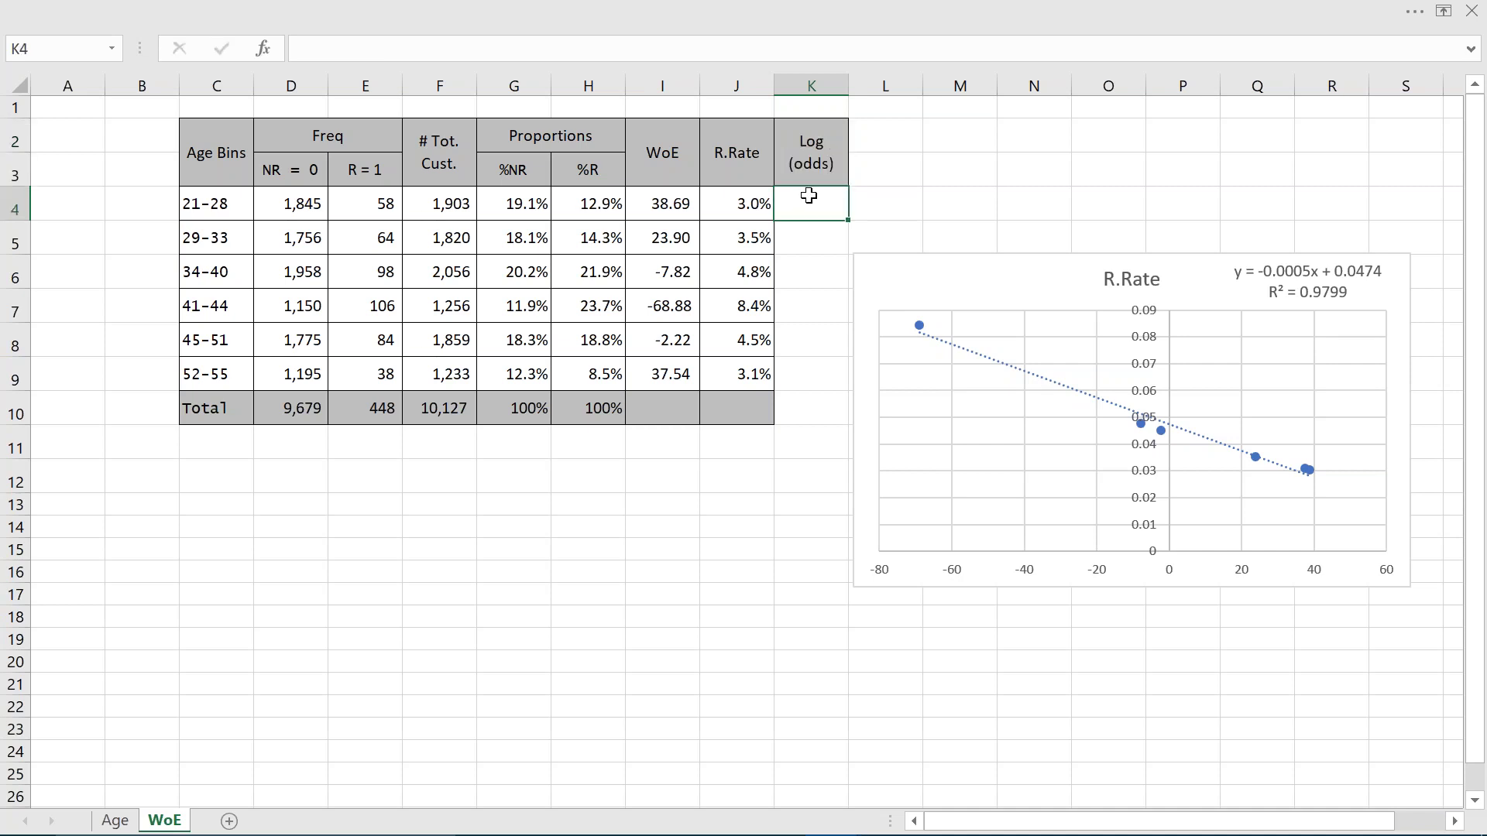
text(=ln()
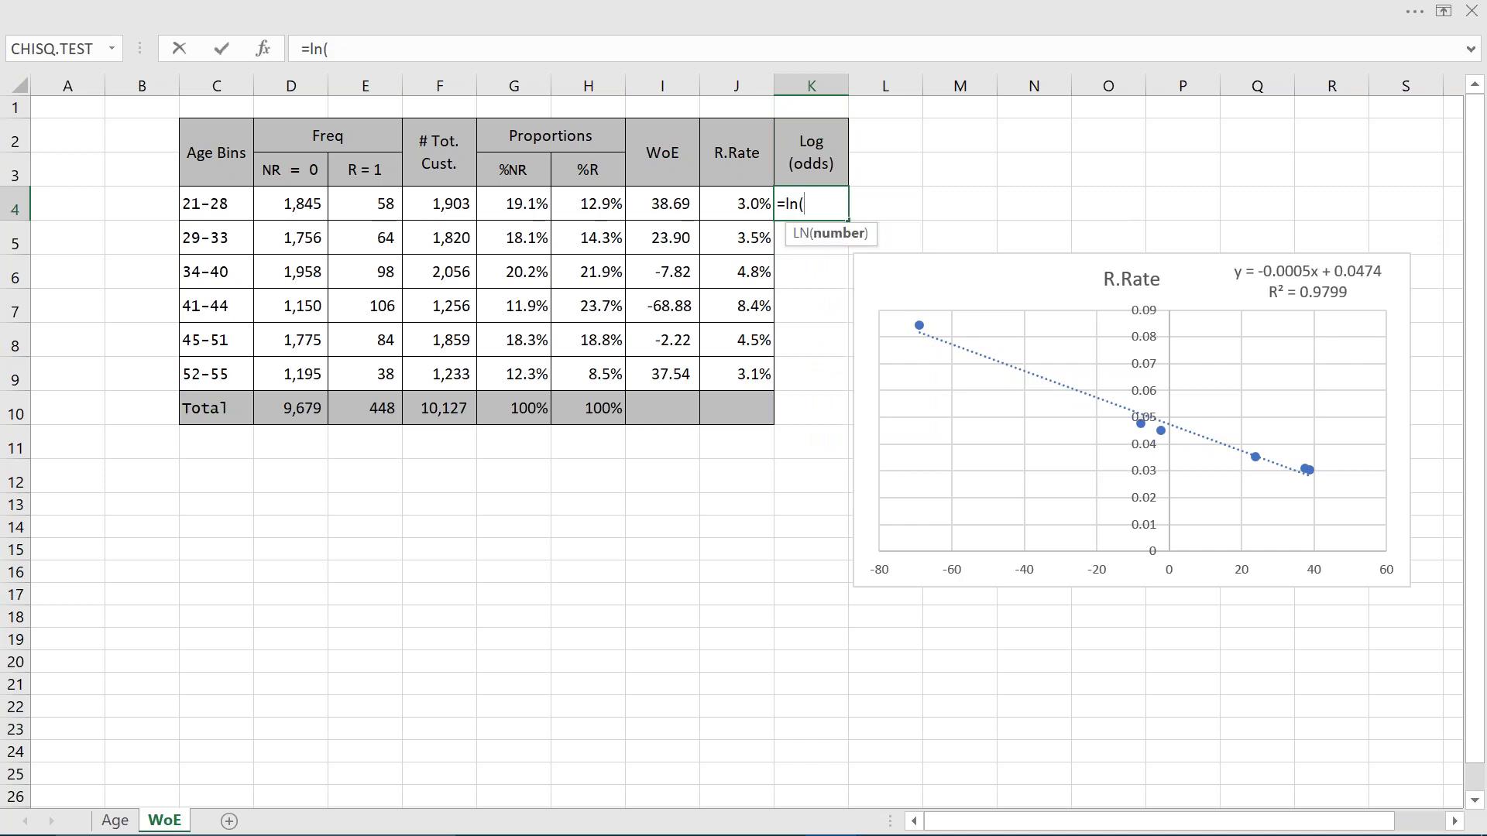
key(Left)
text(/1-)
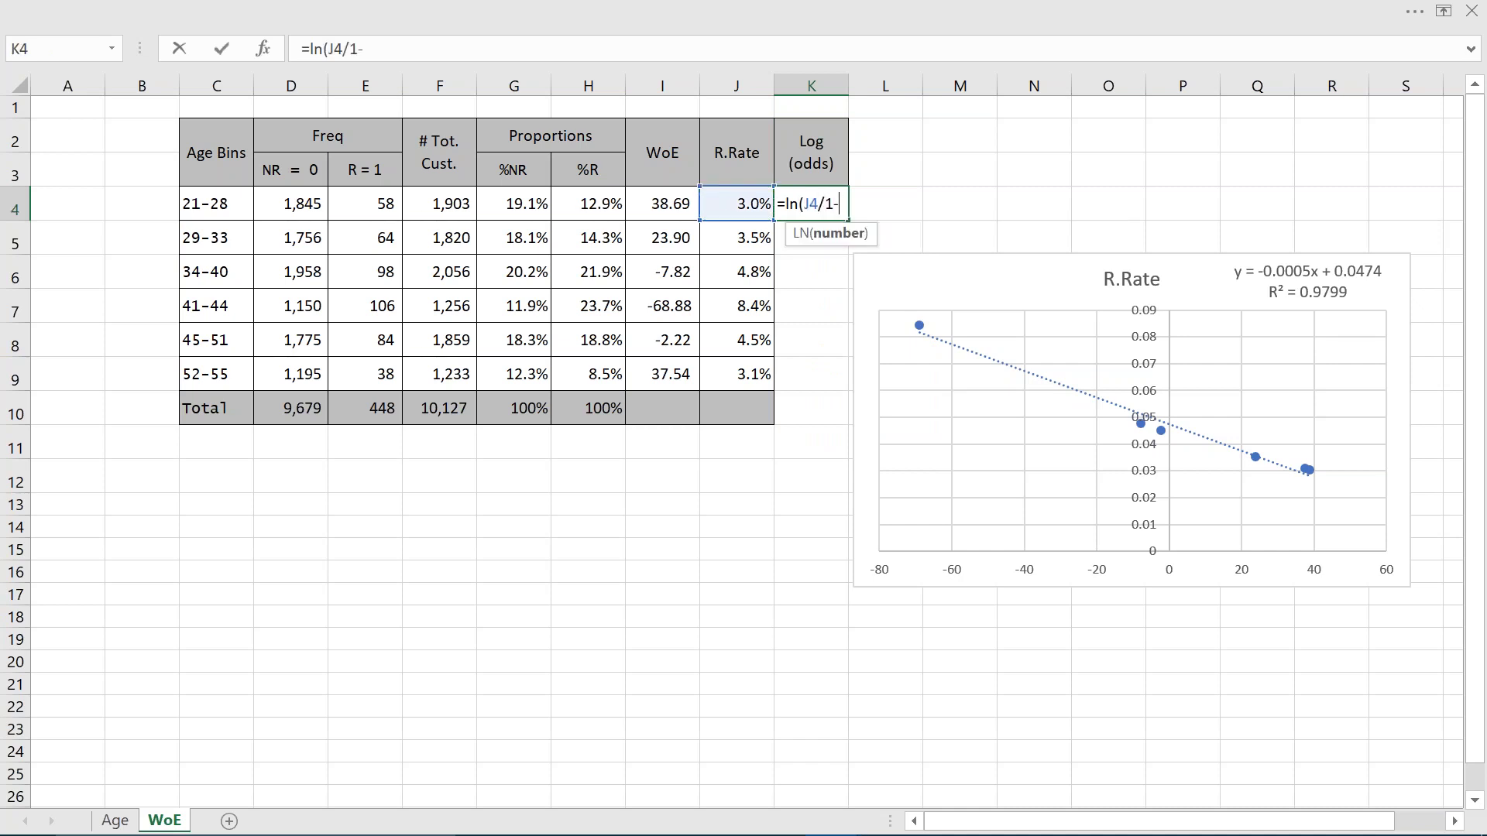
key(Left)
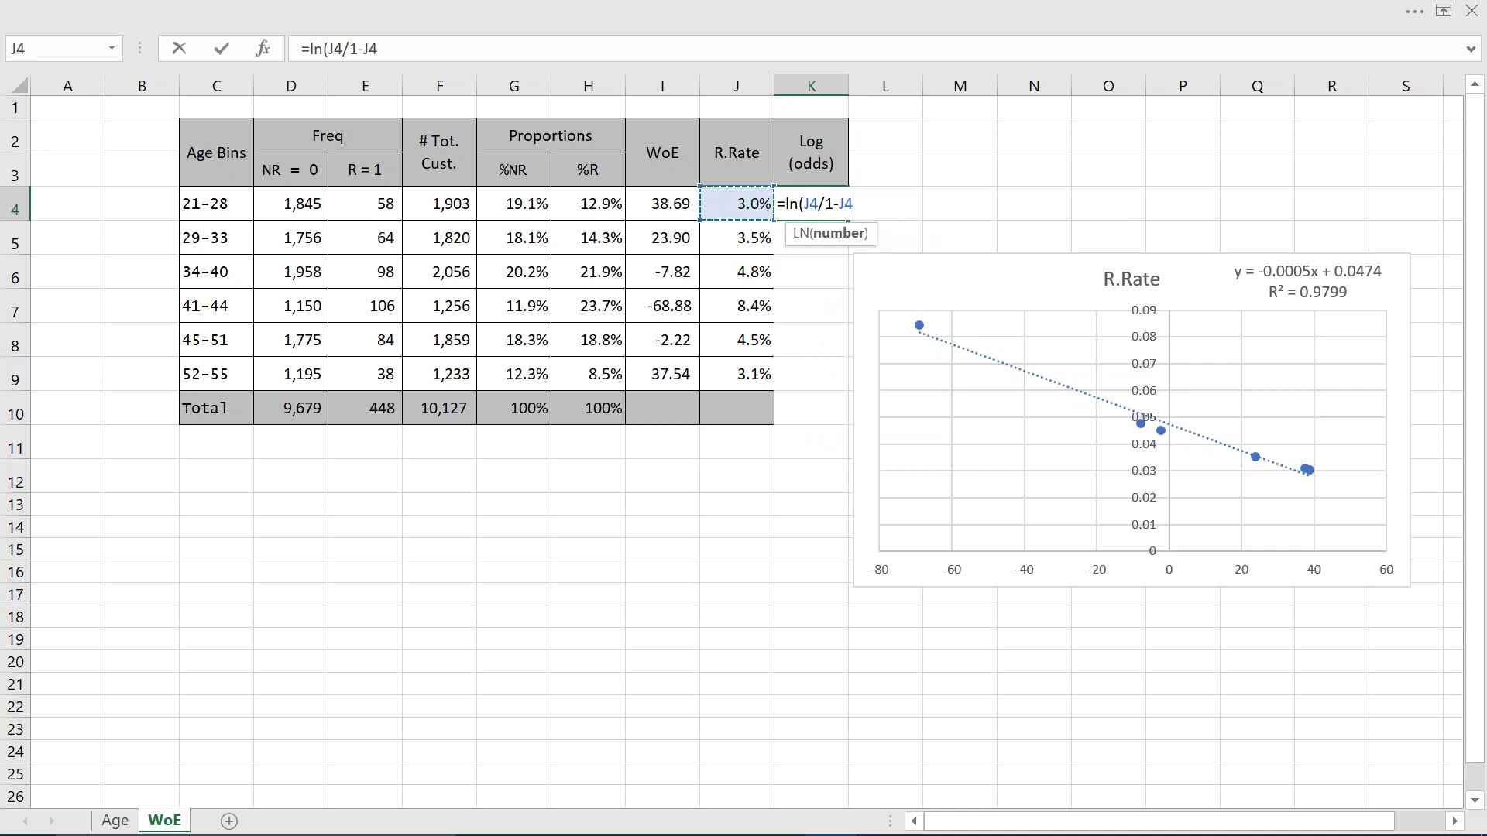
key(Return)
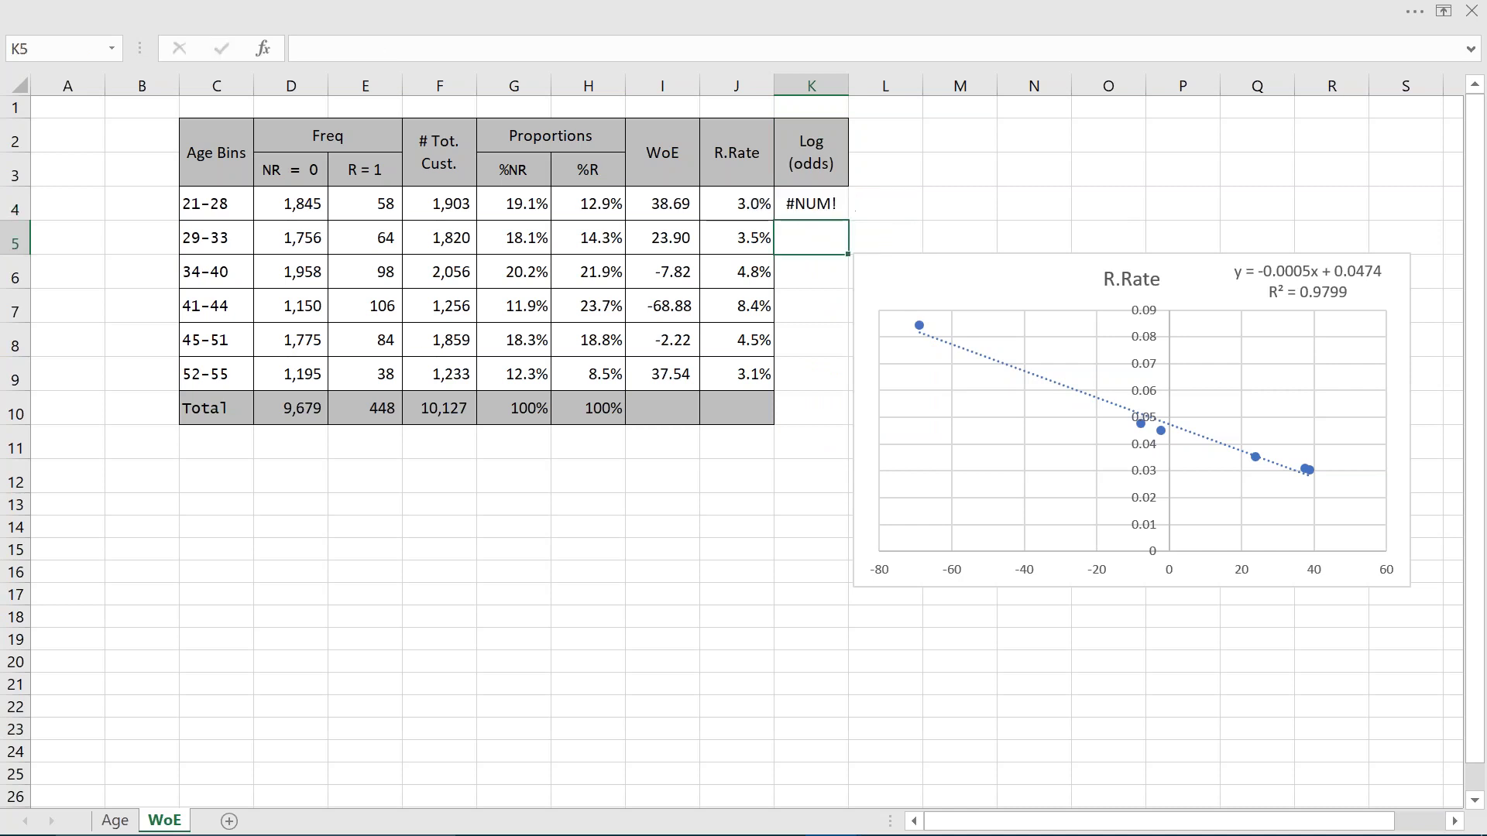
Fix the #NUM! error so K4 reads =LN(J4/(1-J4)).
click(809, 203)
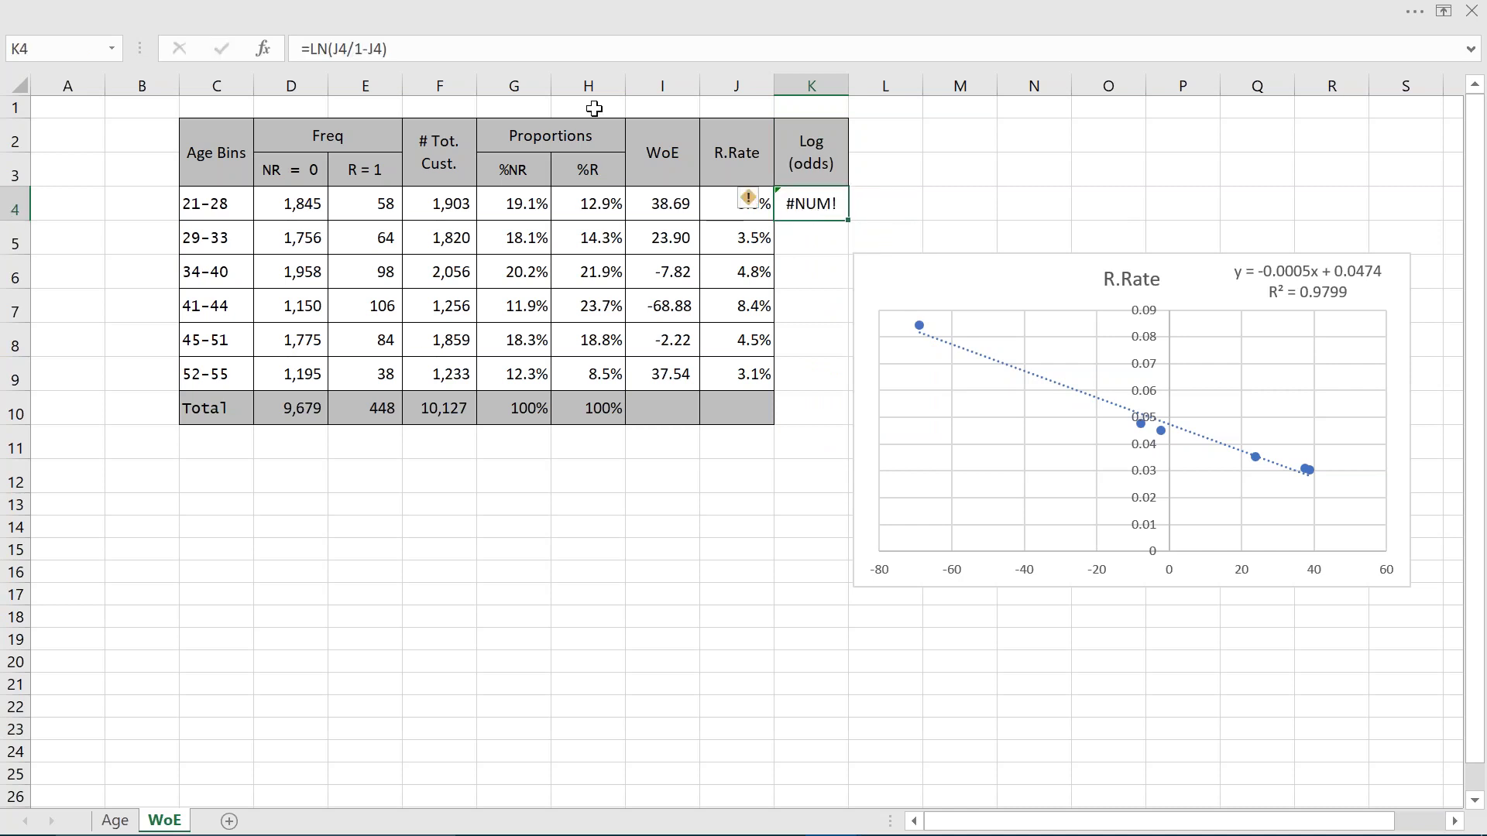
click(353, 49)
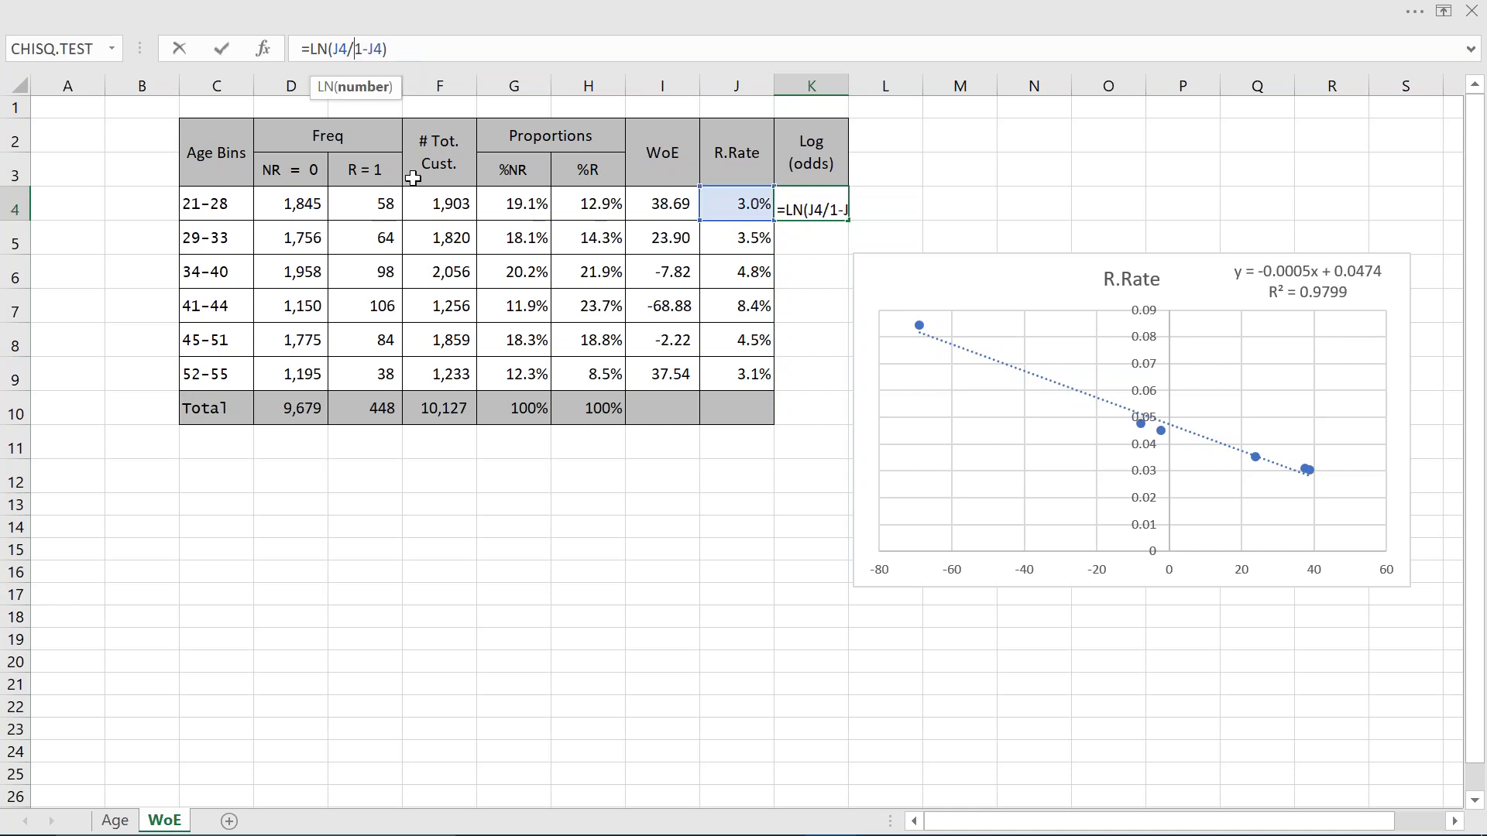
text(()
click(419, 44)
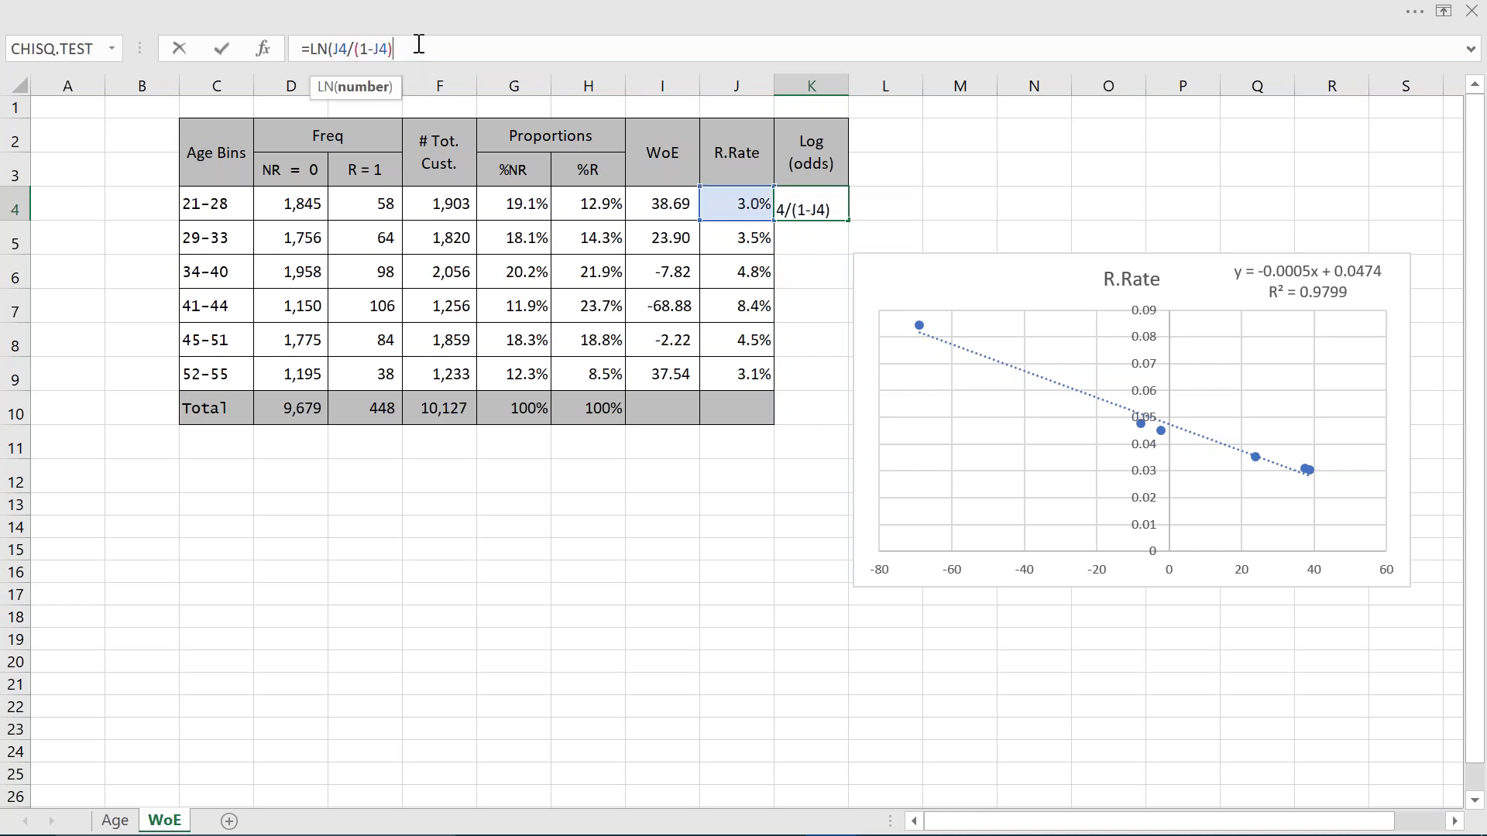
text())
key(Return)
Fill the log-odds formula from K4 into K5:K9 for the remaining age bins.
key(Up)
key(ctrl+c)
key(shift+Down)
key(shift+Down)
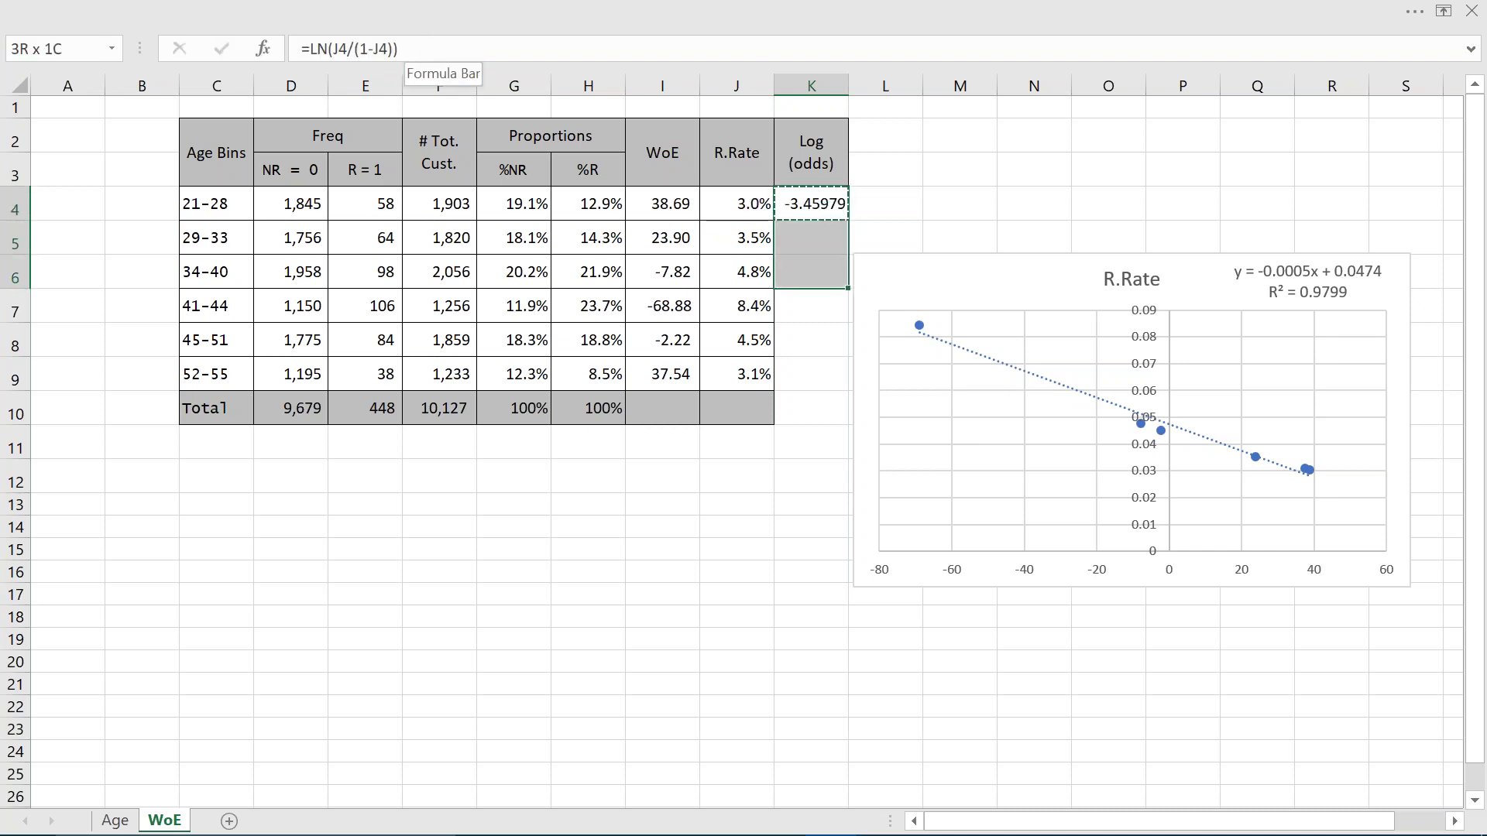
key(shift+Down)
key(shift+Down)
key(shift+Down)
key(ctrl+v)
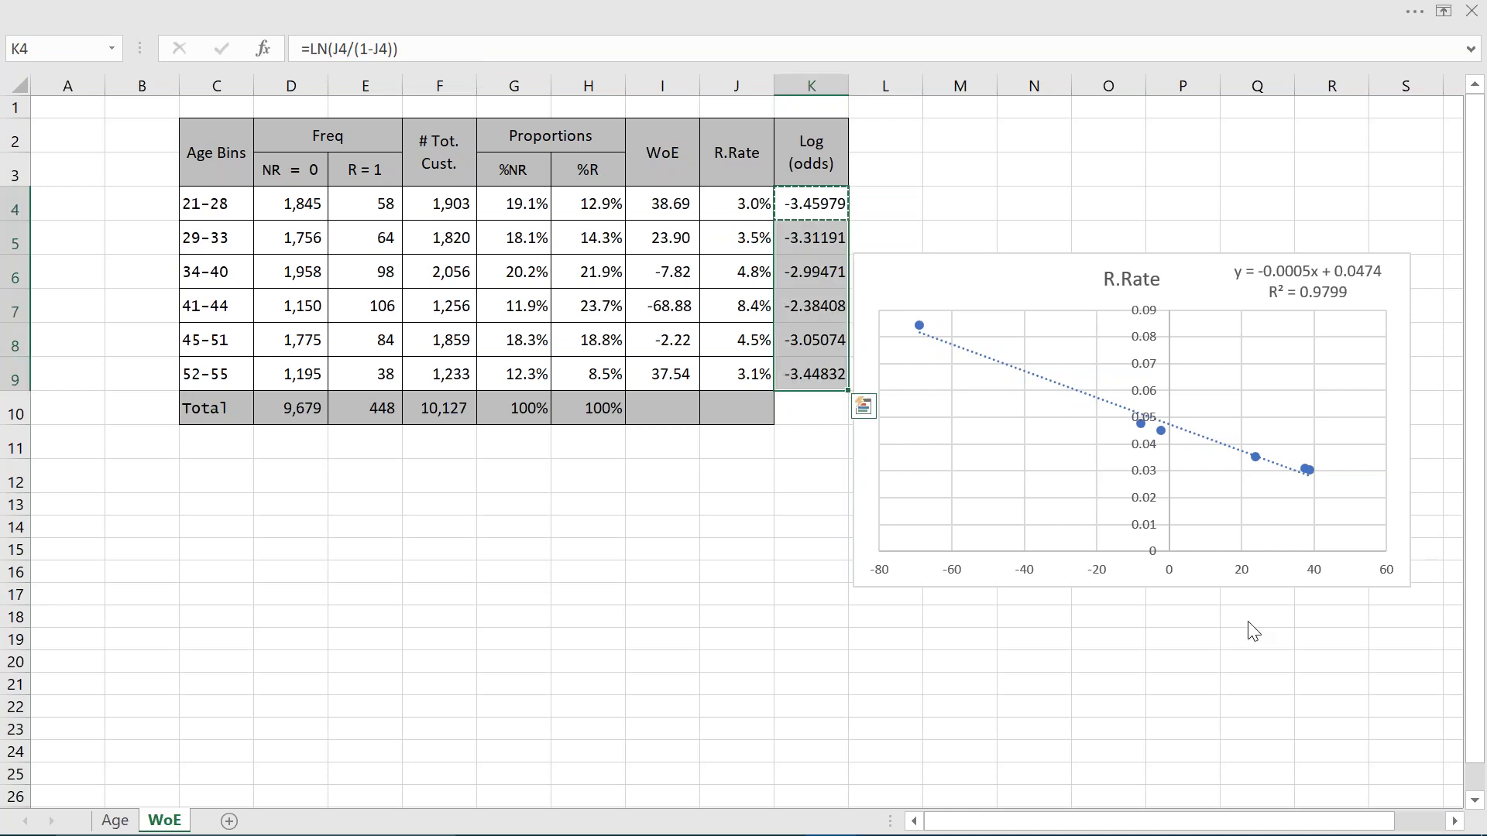
key(Escape)
key(Left)
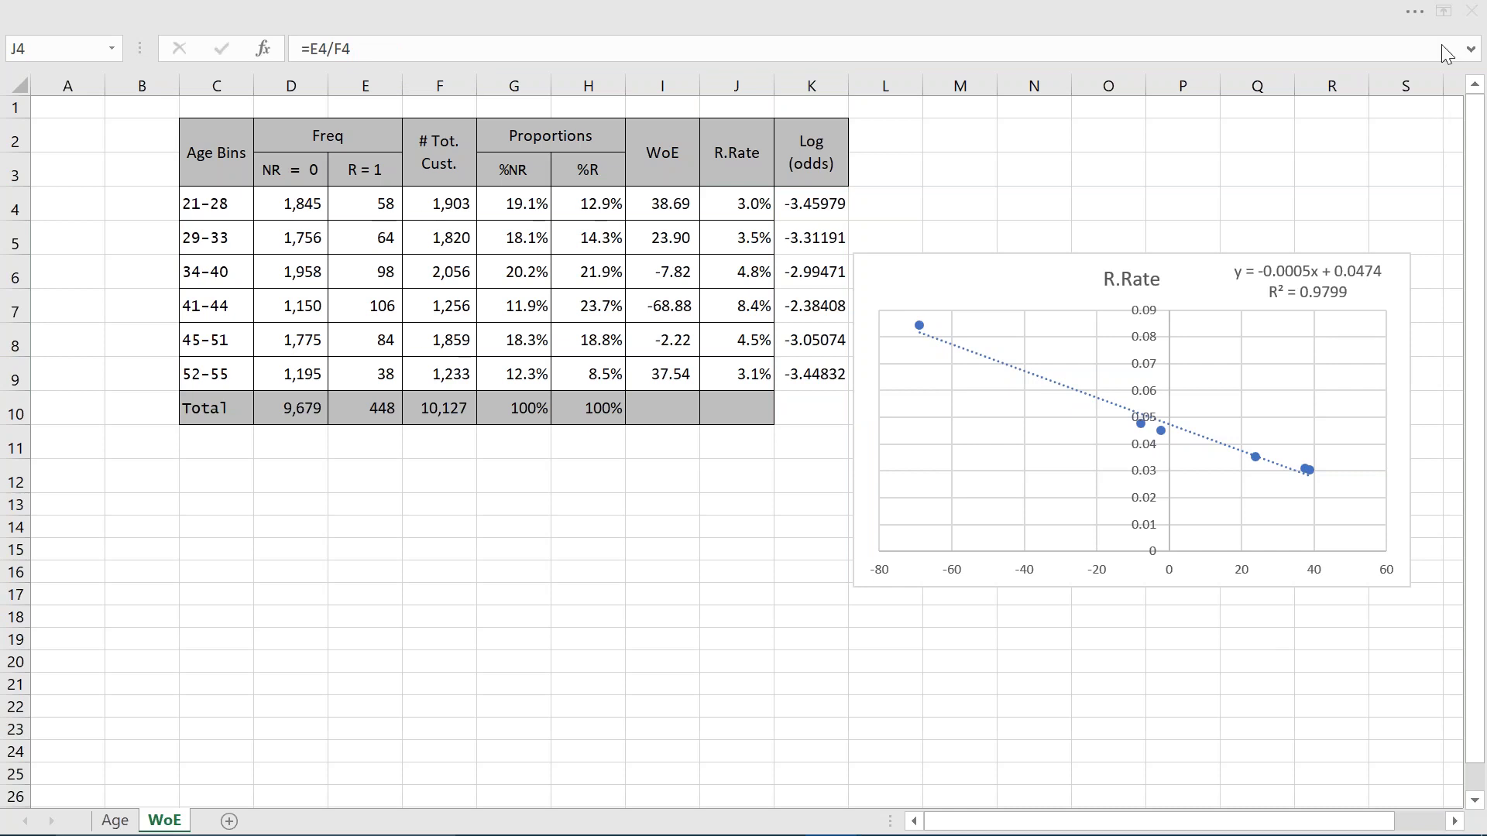
click(817, 166)
click(746, 203)
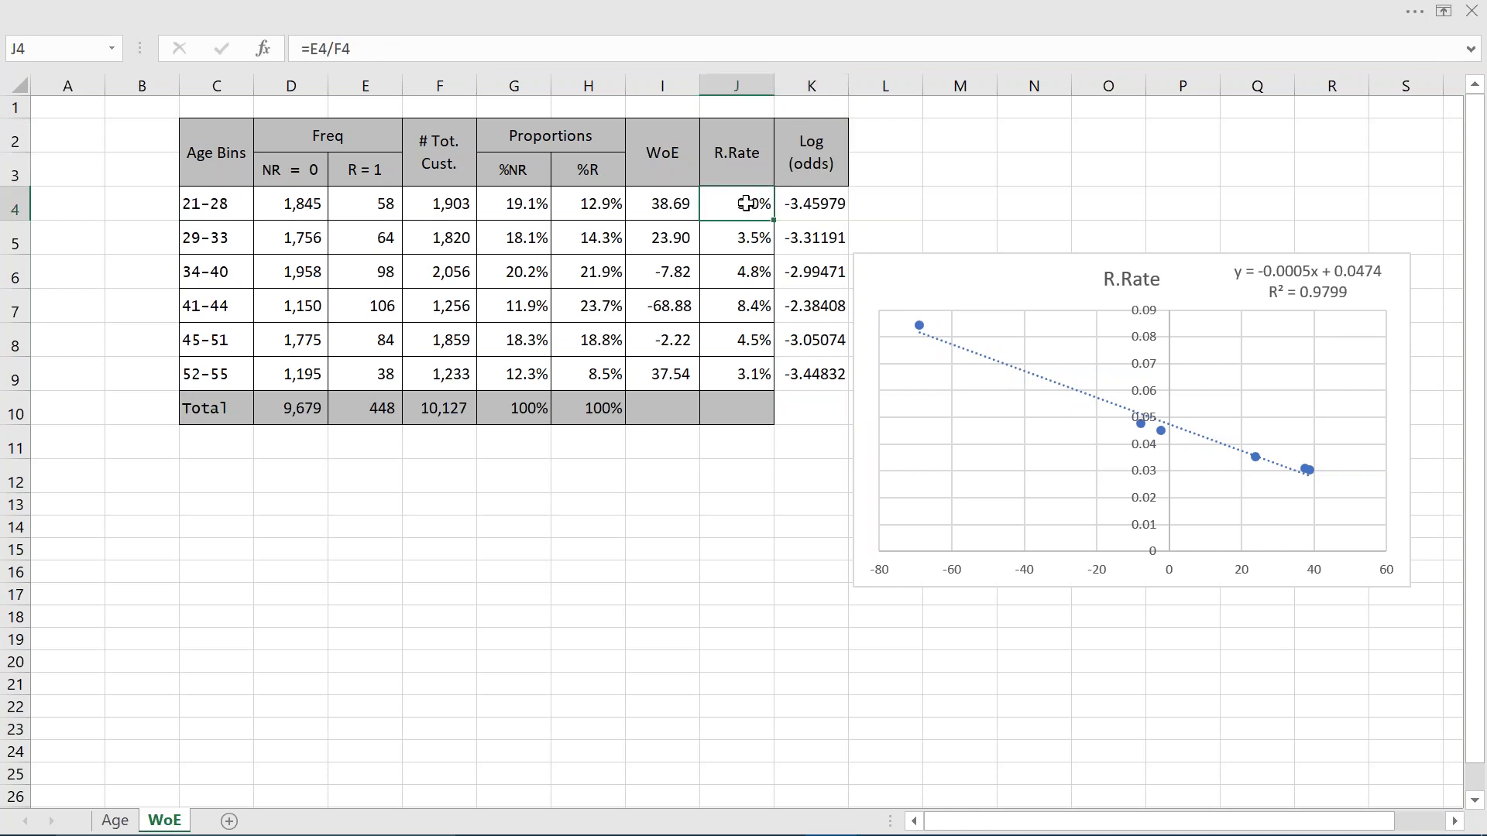
click(659, 157)
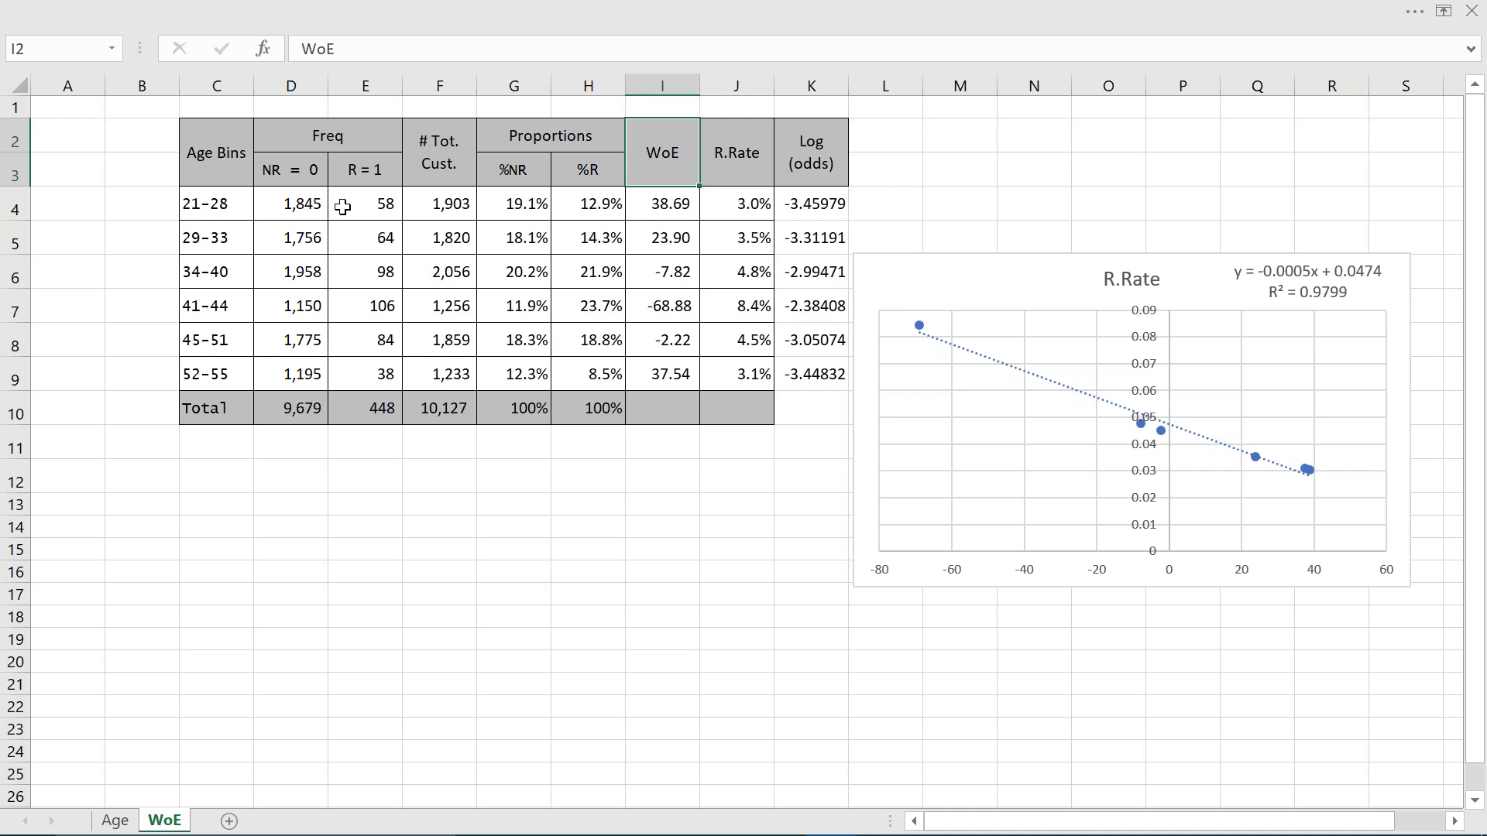
click(203, 206)
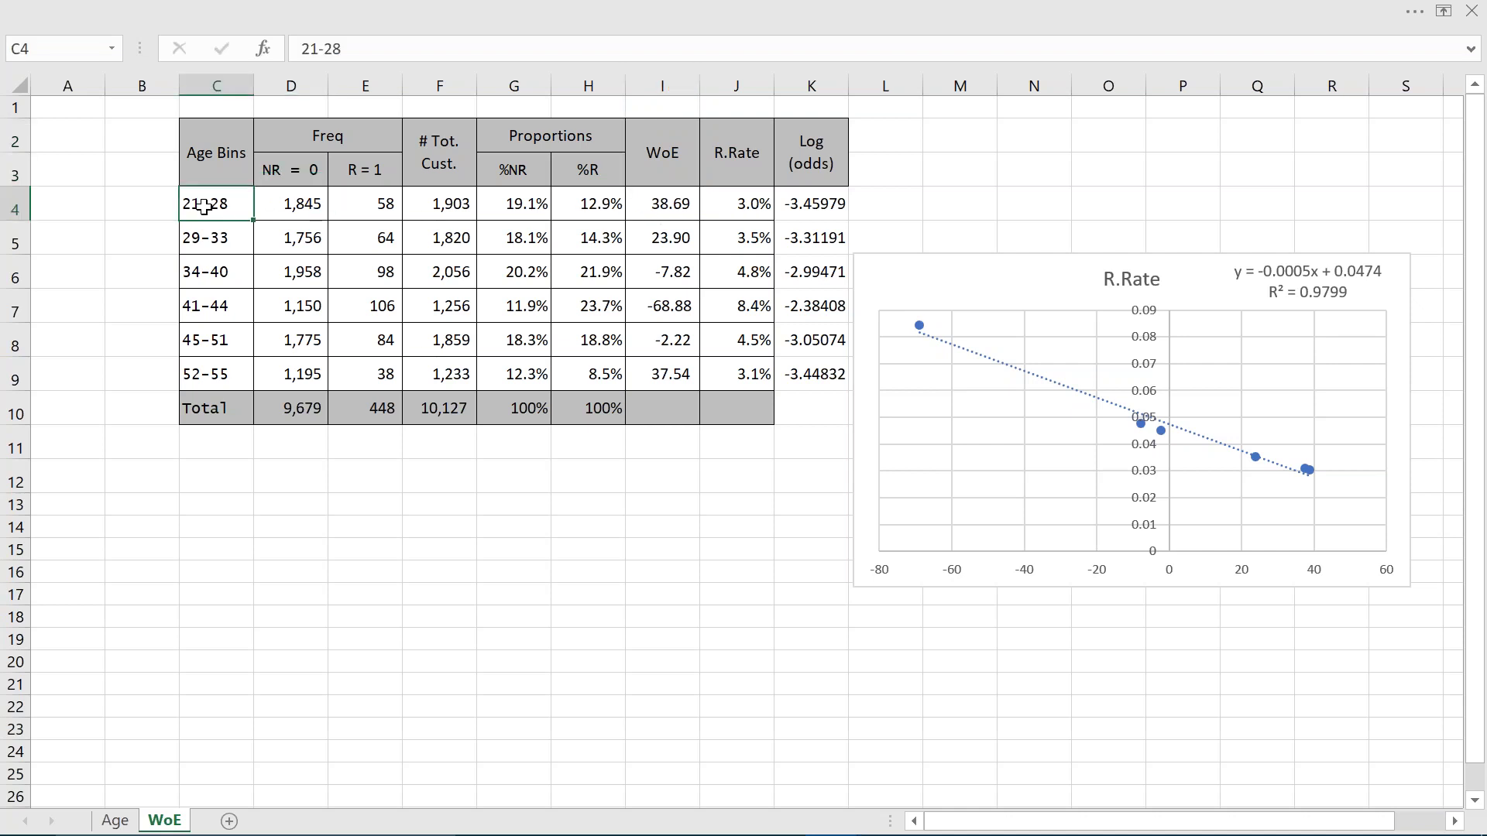
ctrl+click(659, 210)
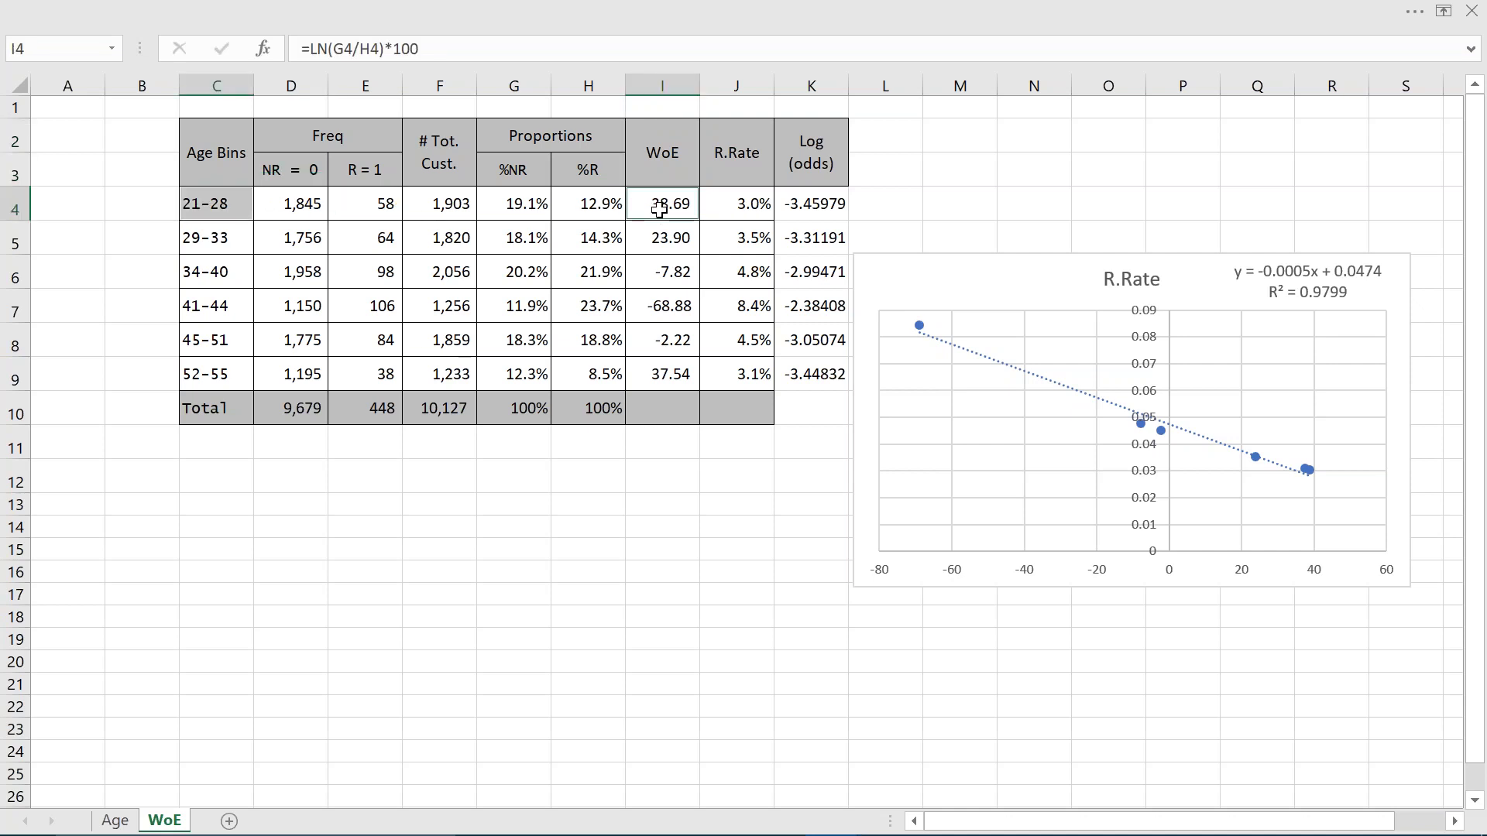
click(207, 234)
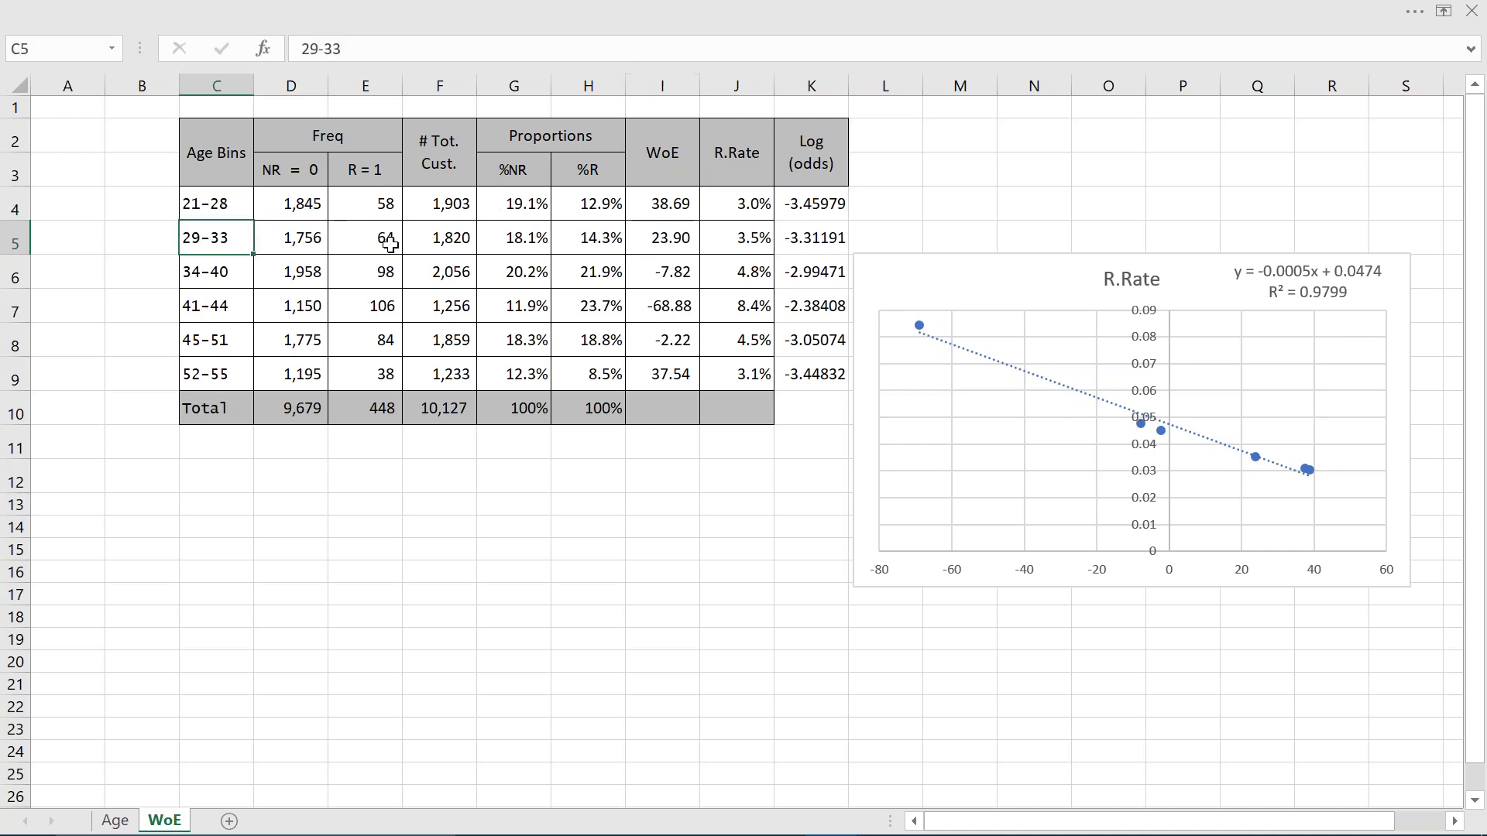
ctrl+click(673, 234)
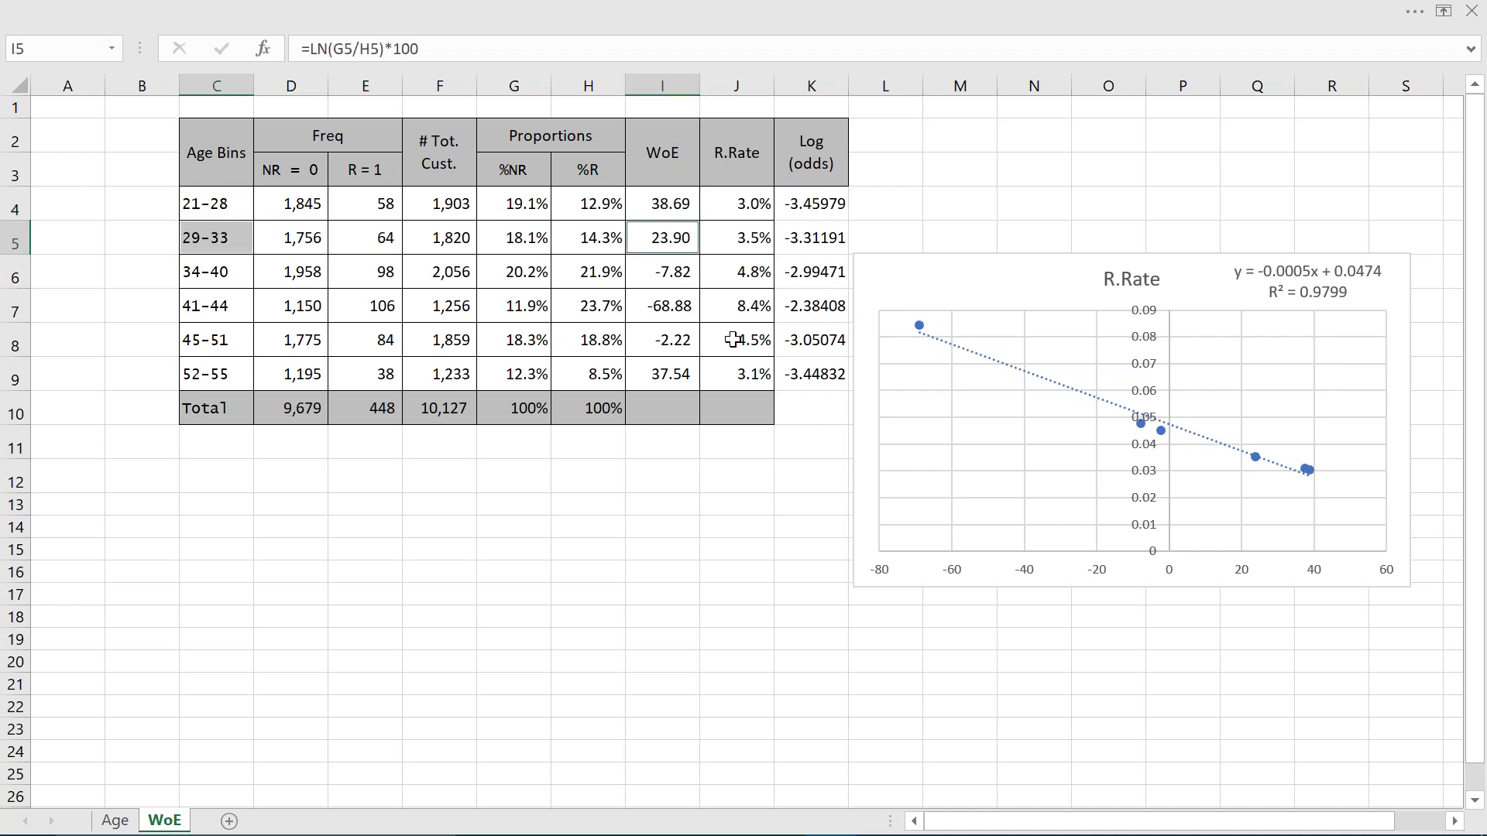
click(671, 162)
drag(673, 193, 678, 370)
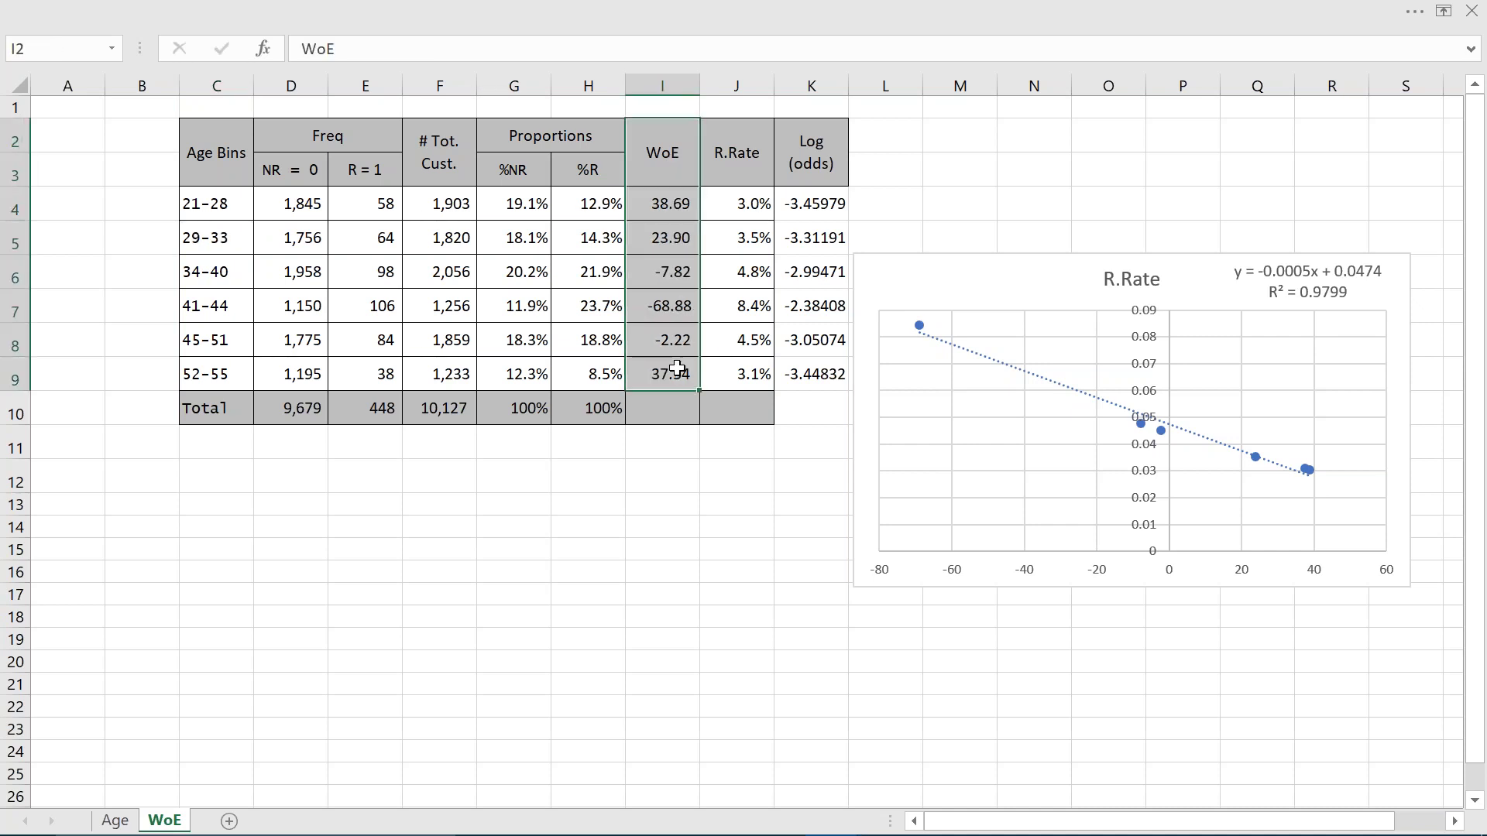
ctrl+drag(806, 165, 816, 362)
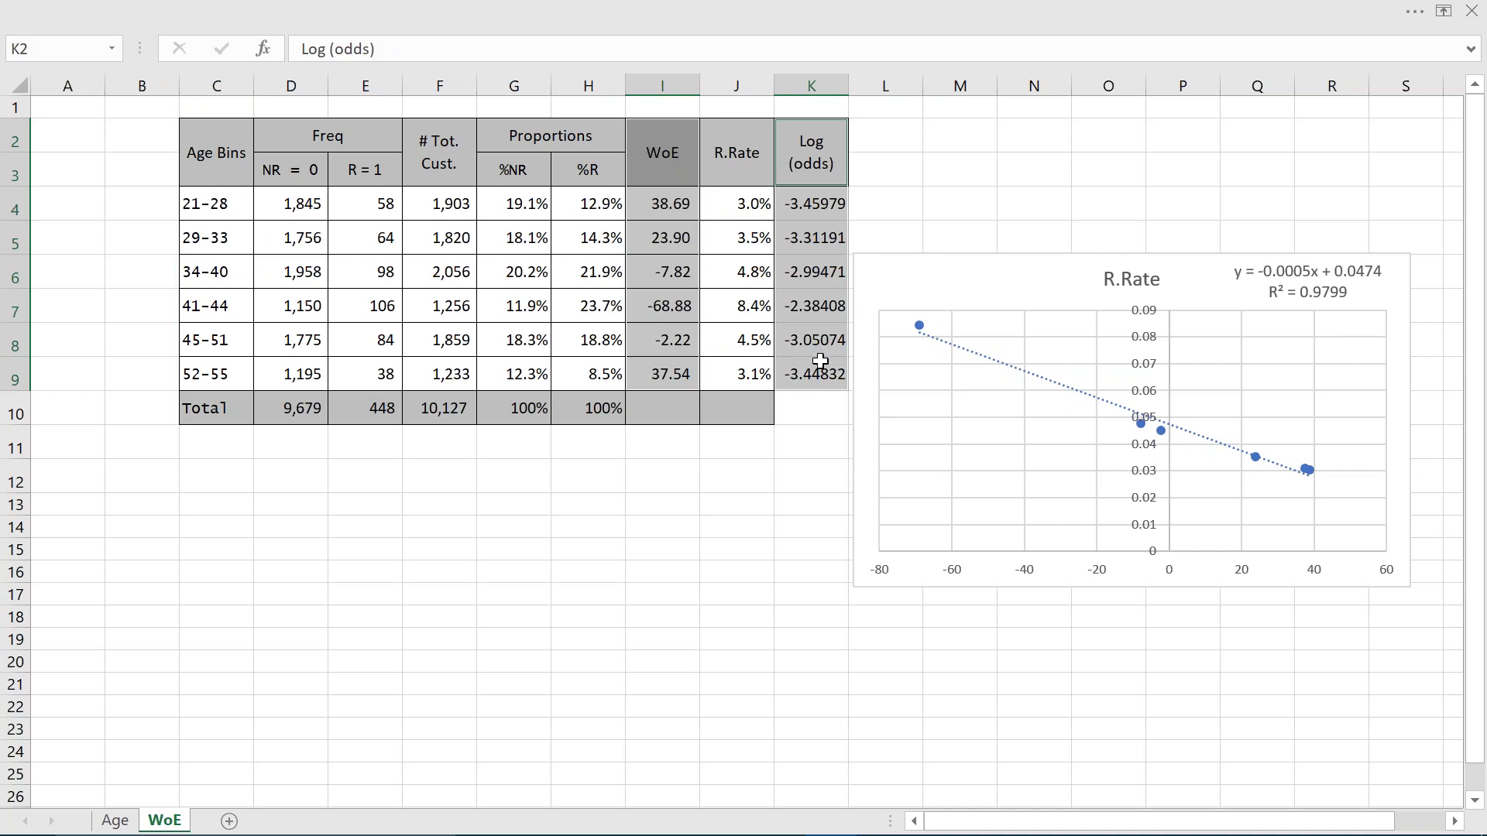
click(982, 282)
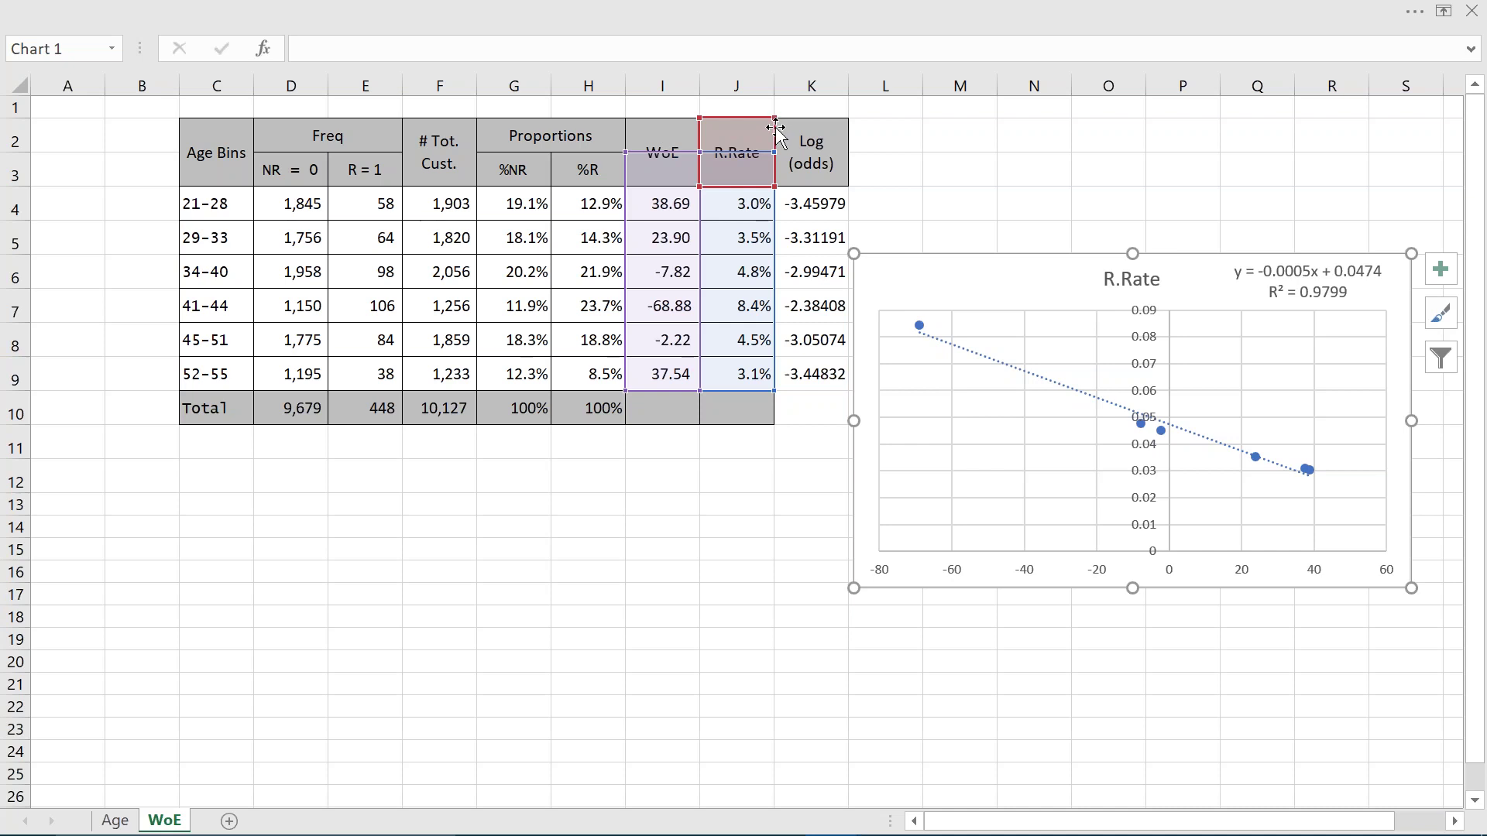
Plot Log (odds) against WoE, move the trendline equation, and review the six WoE values.
drag(776, 127, 801, 127)
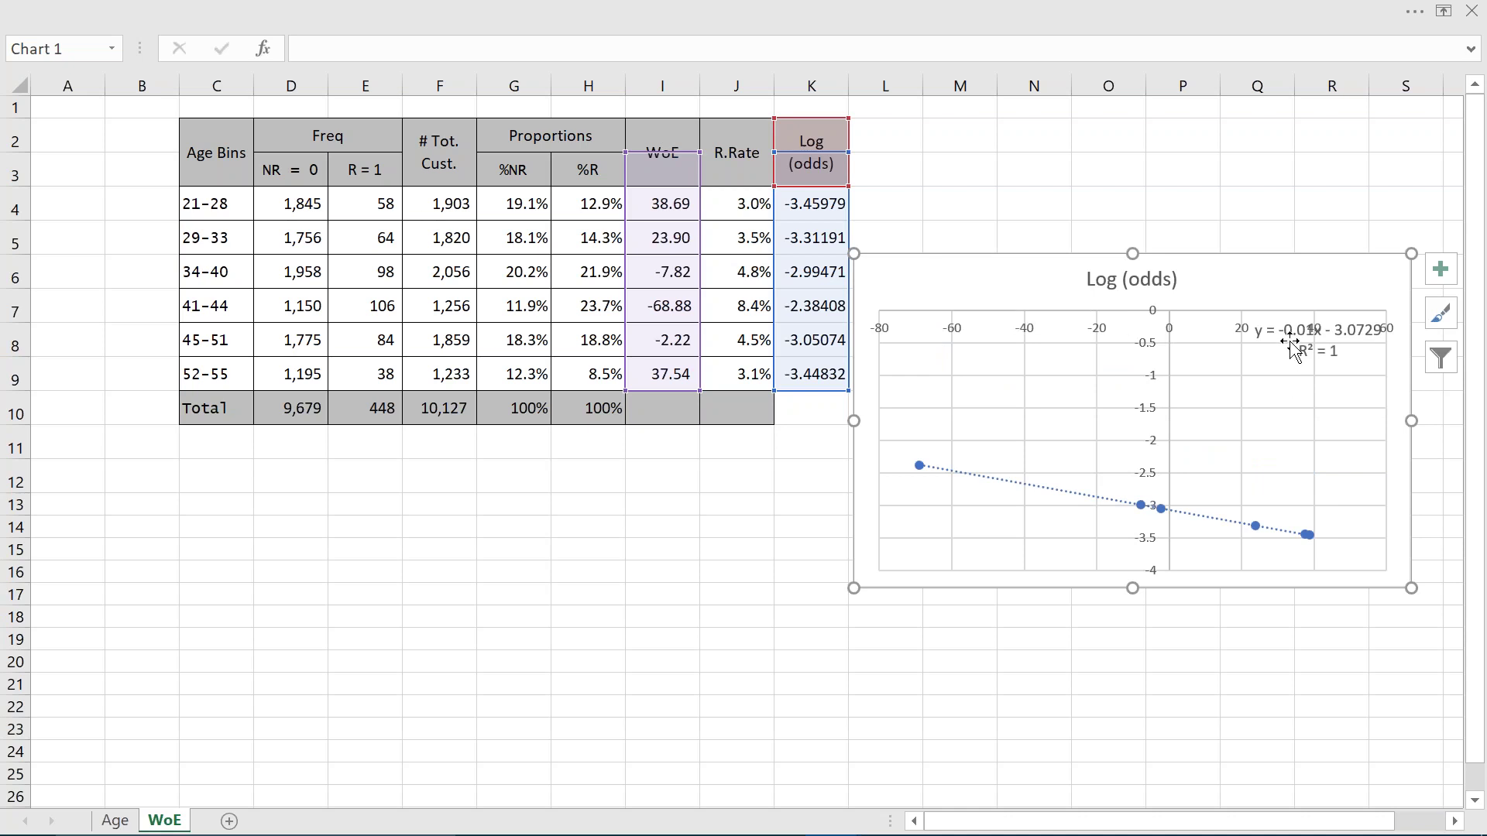
drag(1294, 345, 1274, 281)
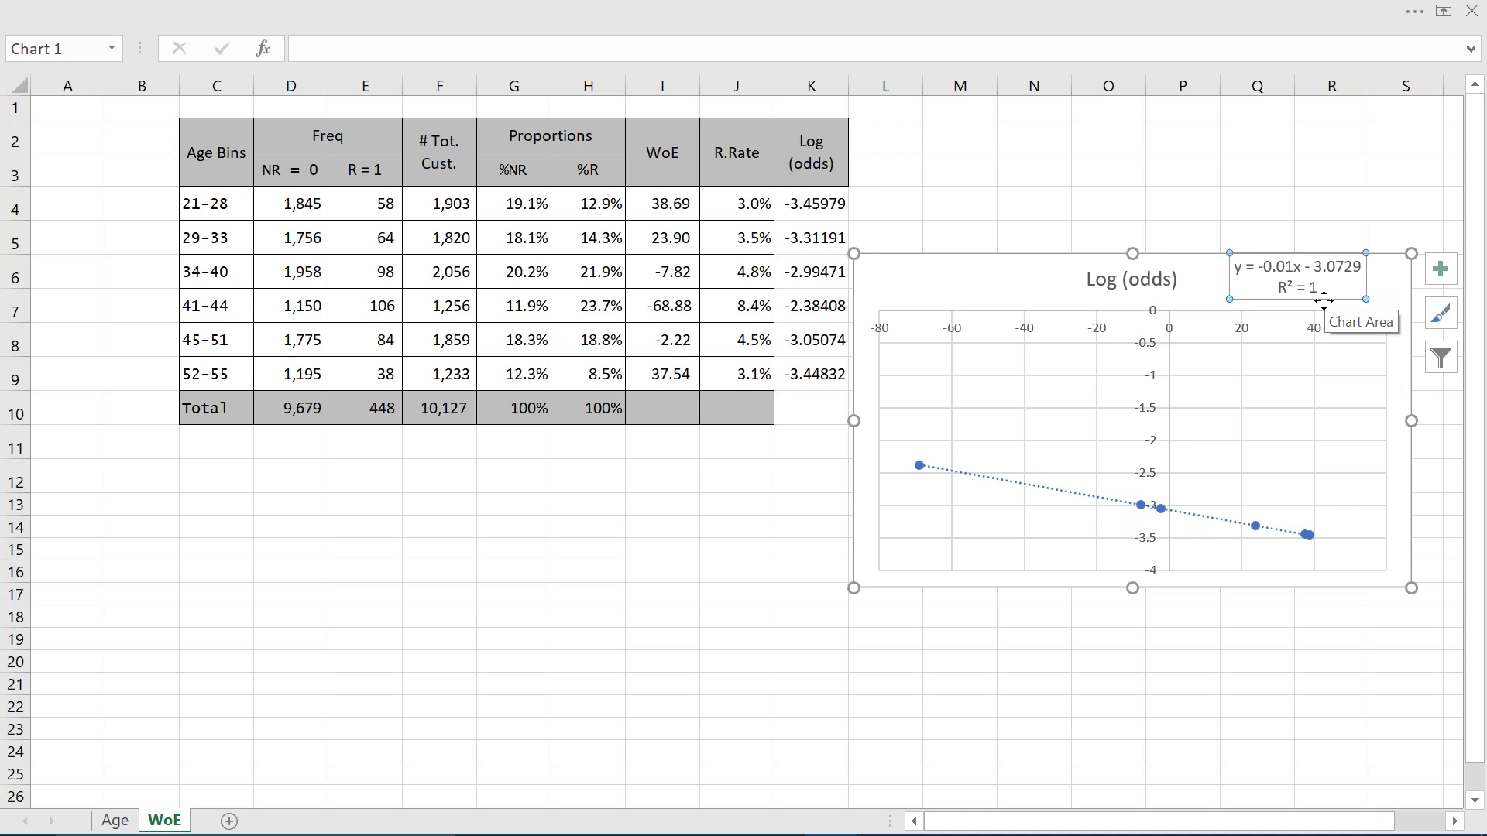
drag(673, 205, 658, 377)
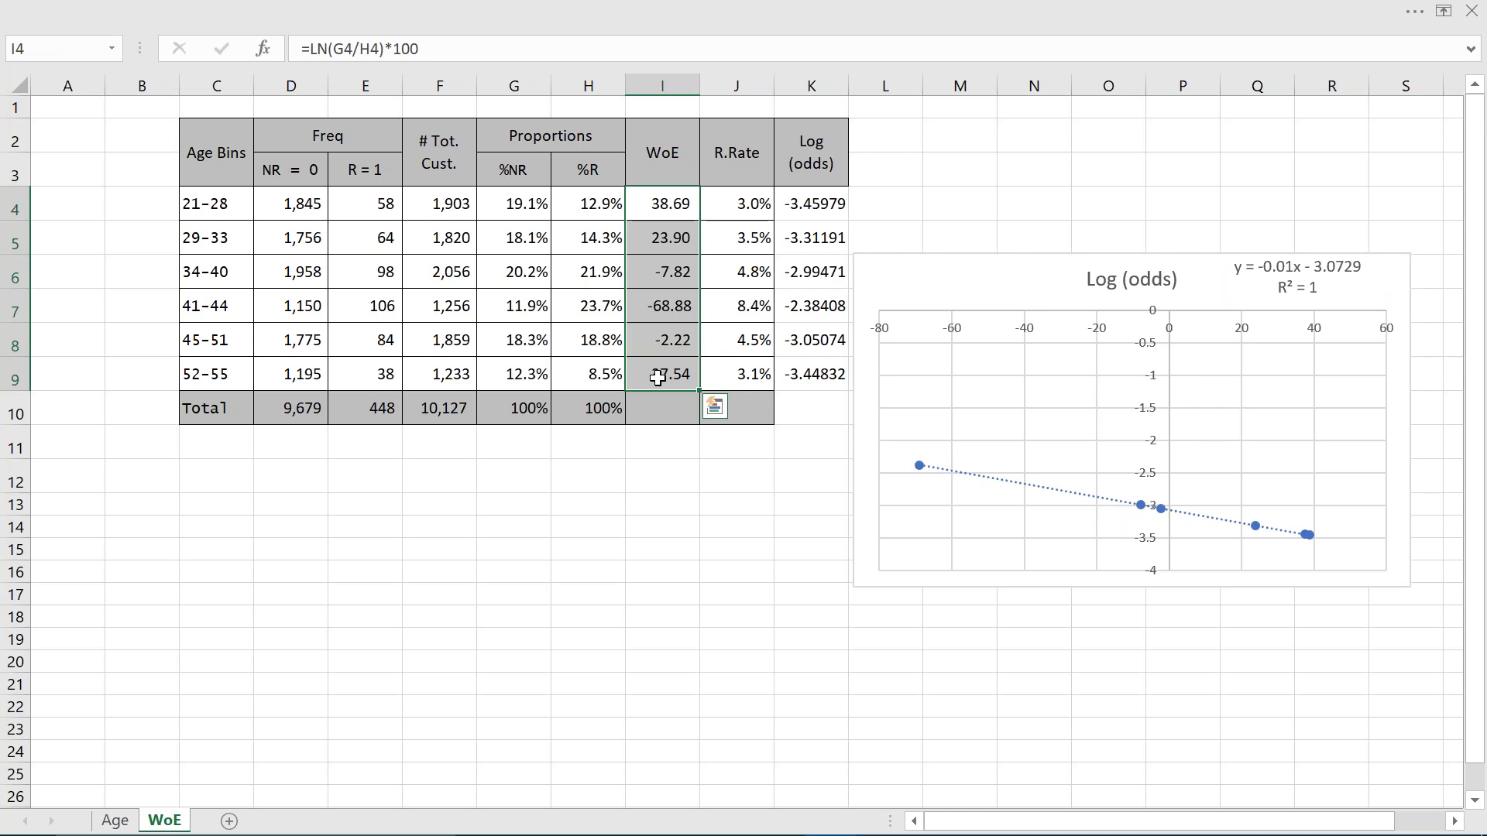
key(alt+Tab)
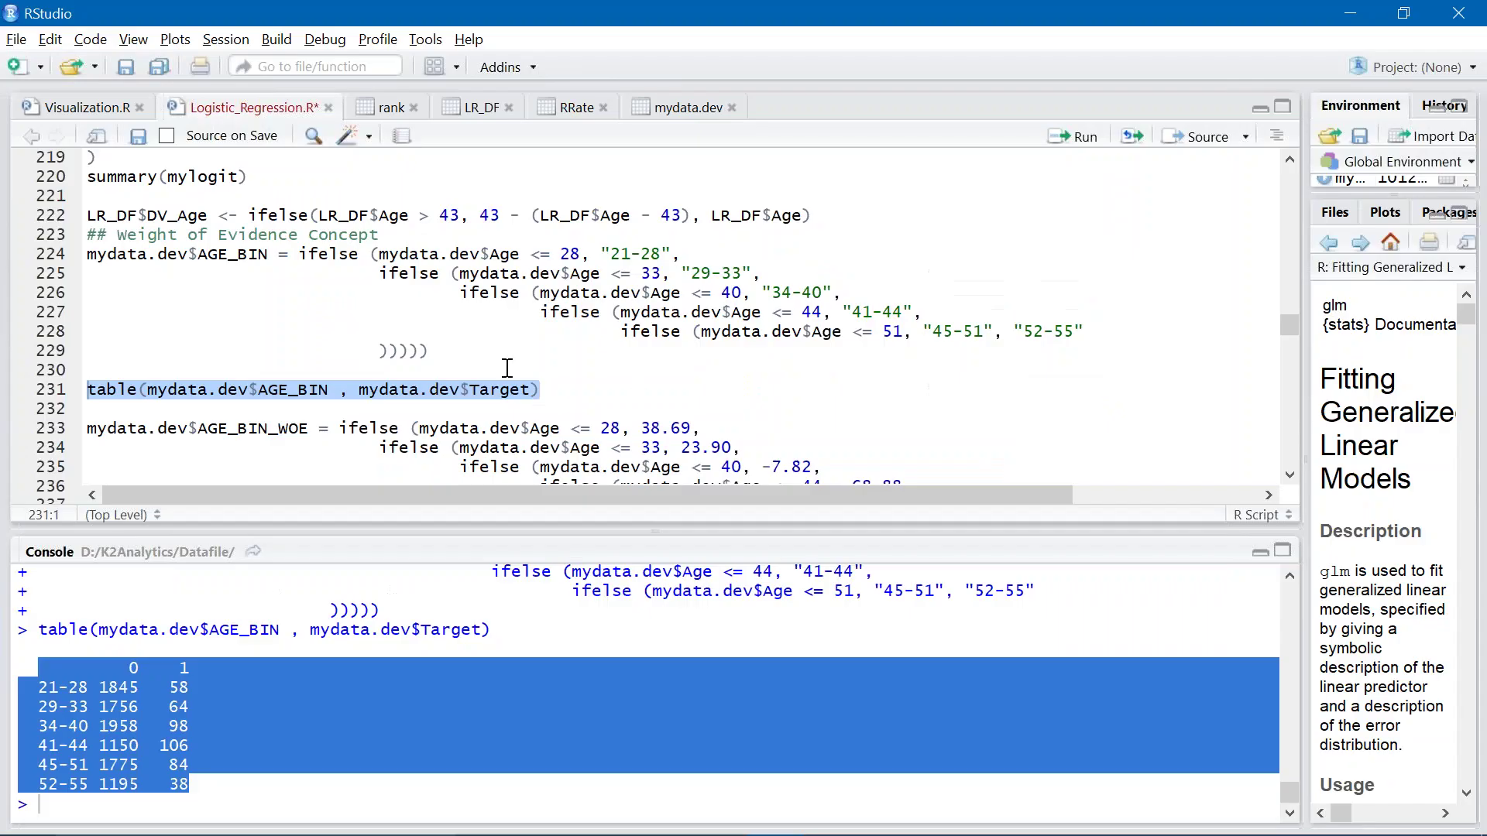
click(208, 253)
click(177, 254)
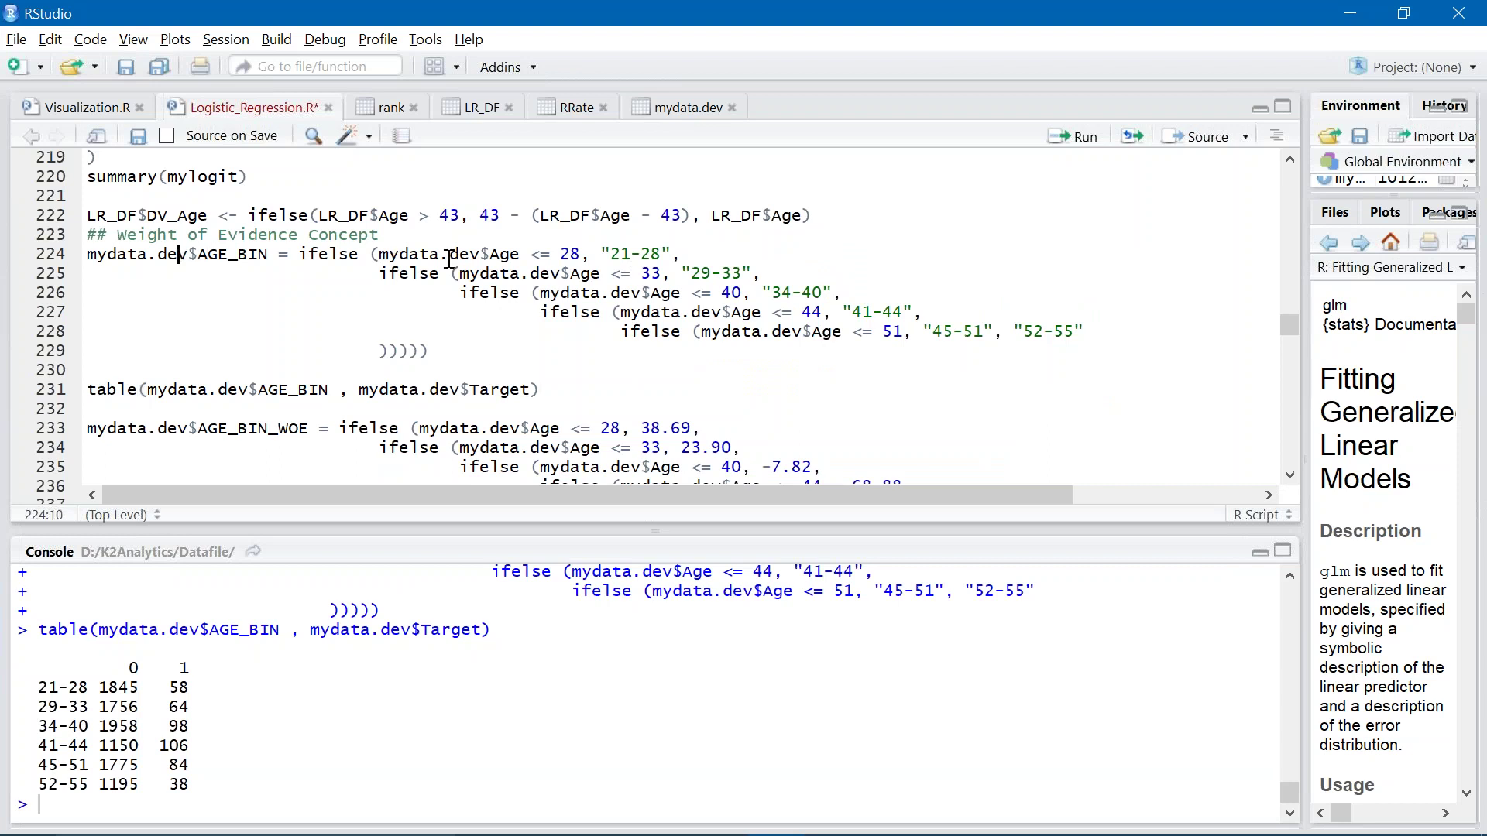
click(624, 253)
key(Down)
key(Down)
key(Down)
key(Down)
key(Down)
key(Down)
key(Down)
key(Down)
key(Down)
key(Down)
key(Down)
key(Down)
key(Down)
key(Down)
key(Down)
key(Down)
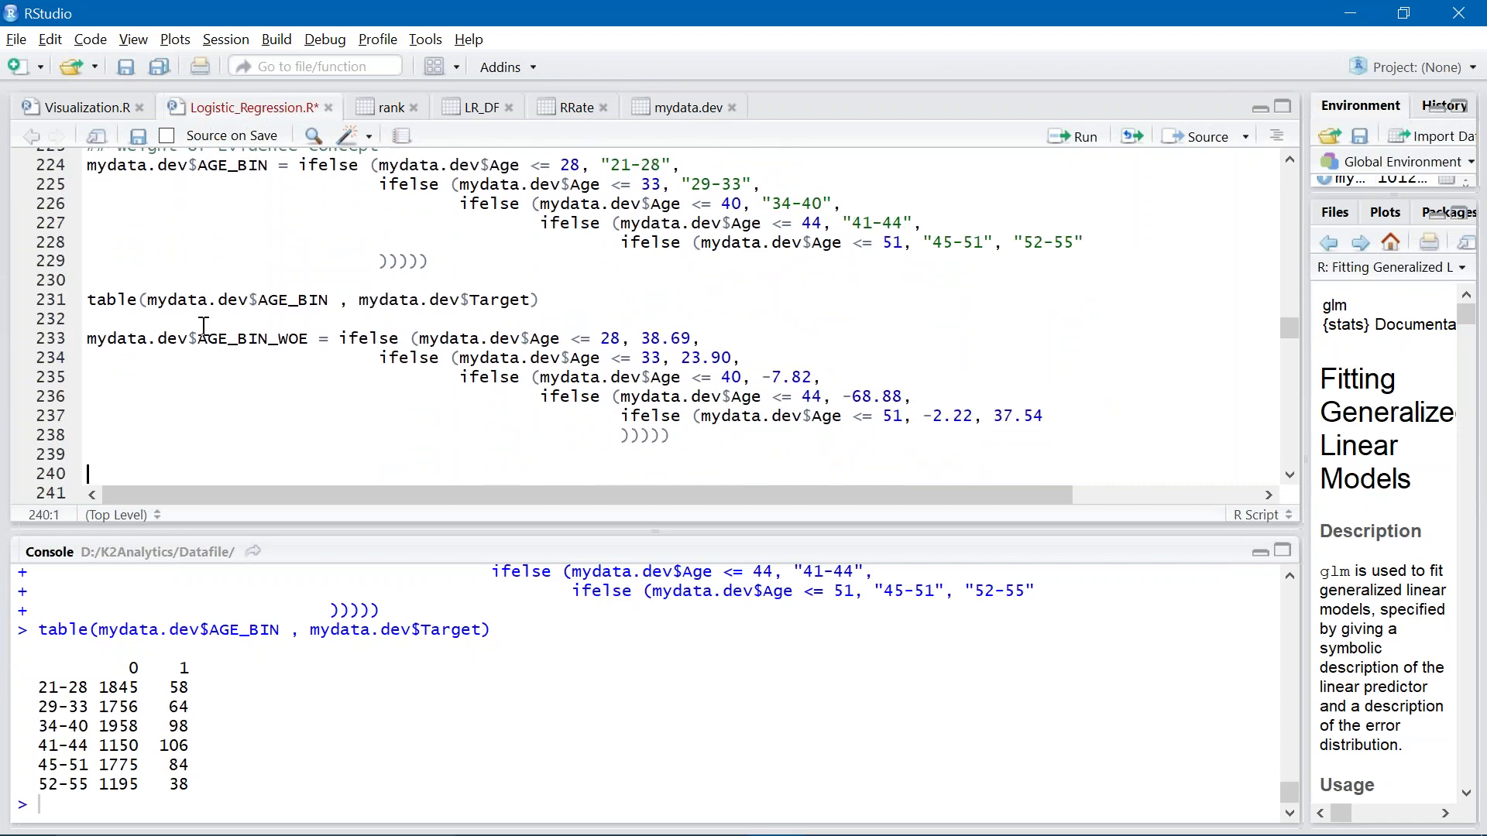
click(172, 339)
drag(198, 339, 305, 341)
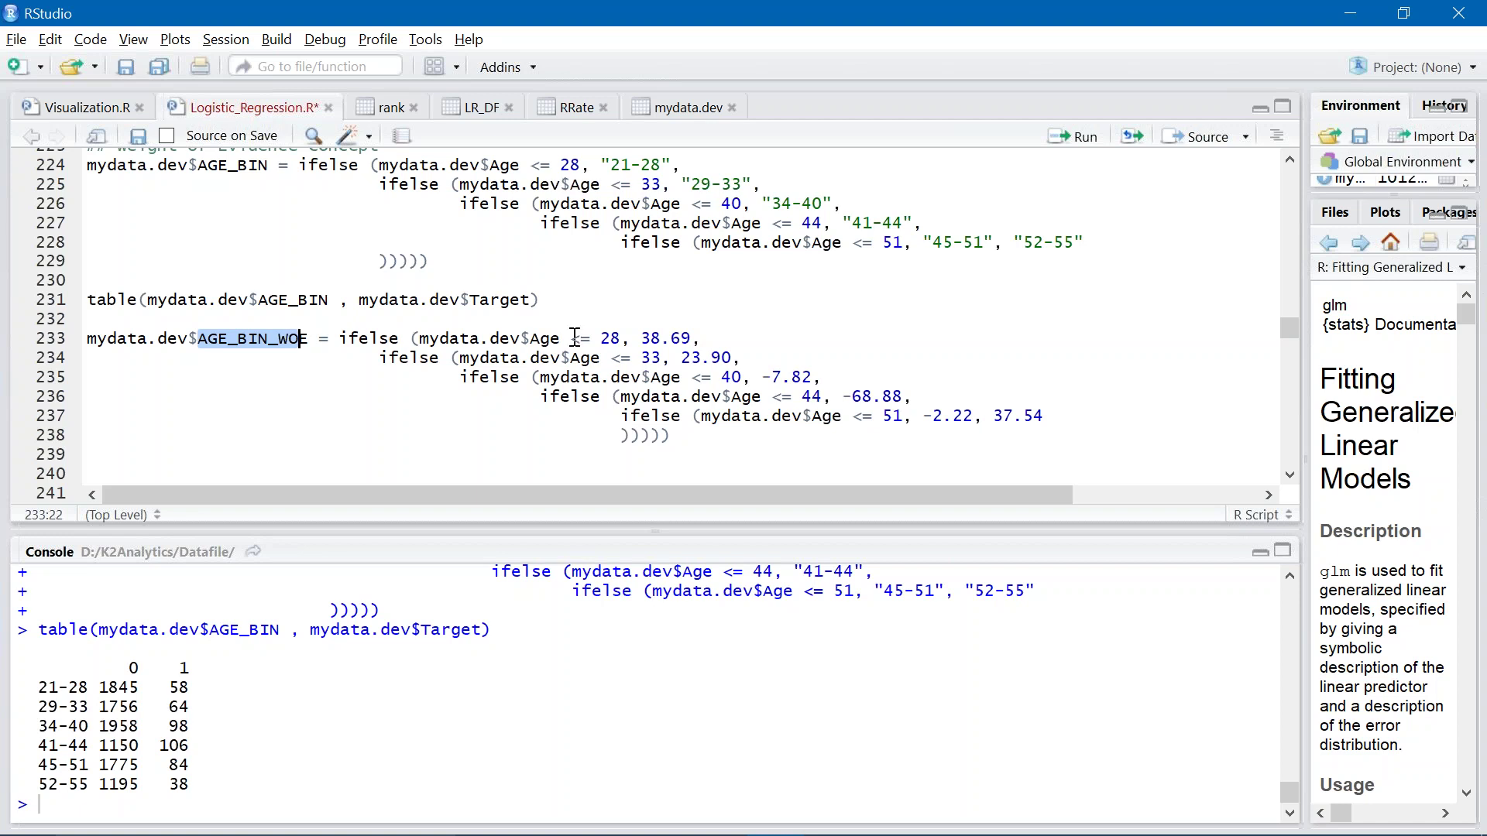
click(623, 338)
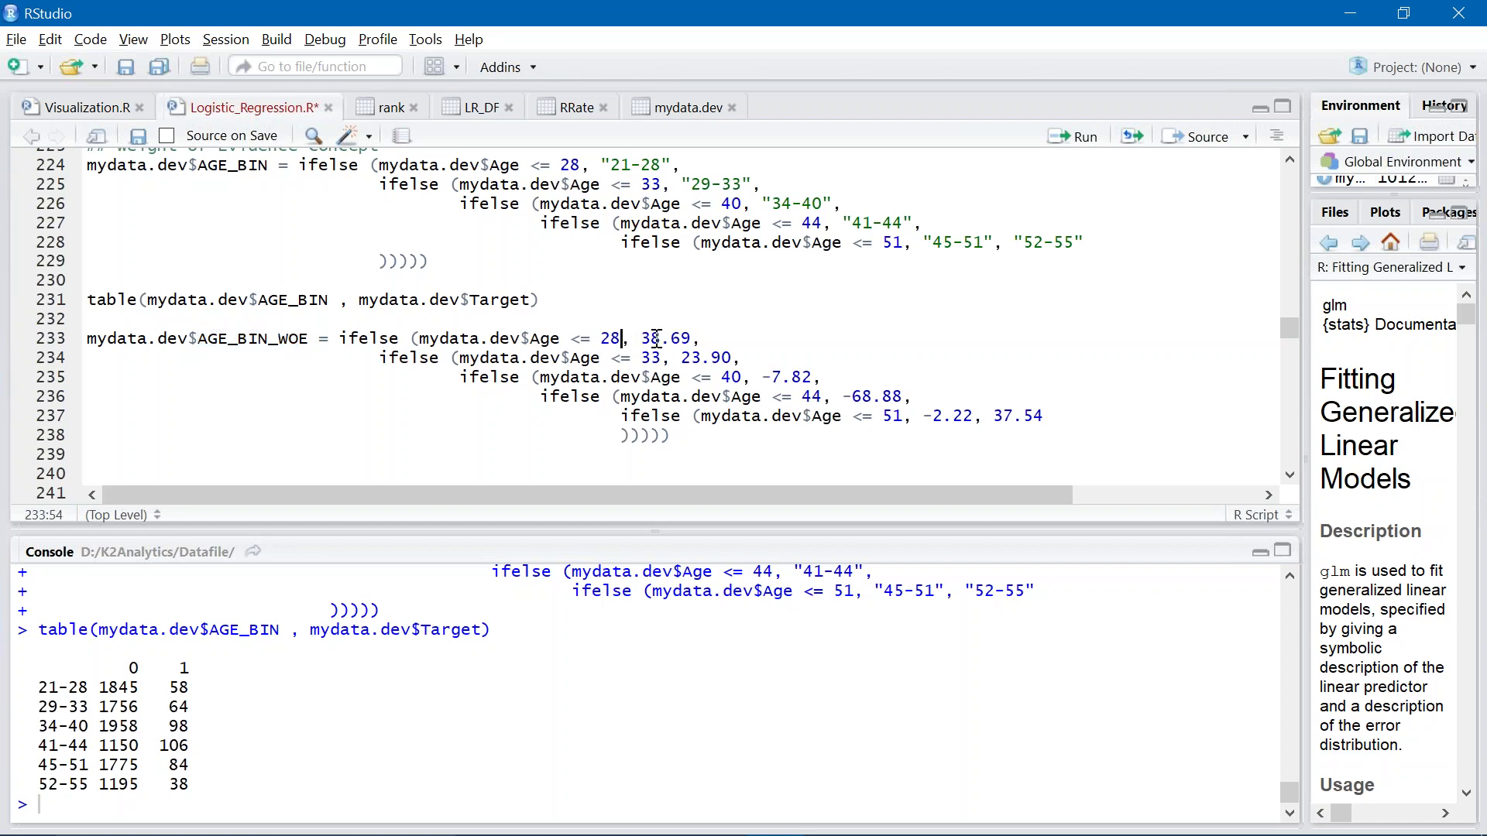
drag(604, 165, 673, 165)
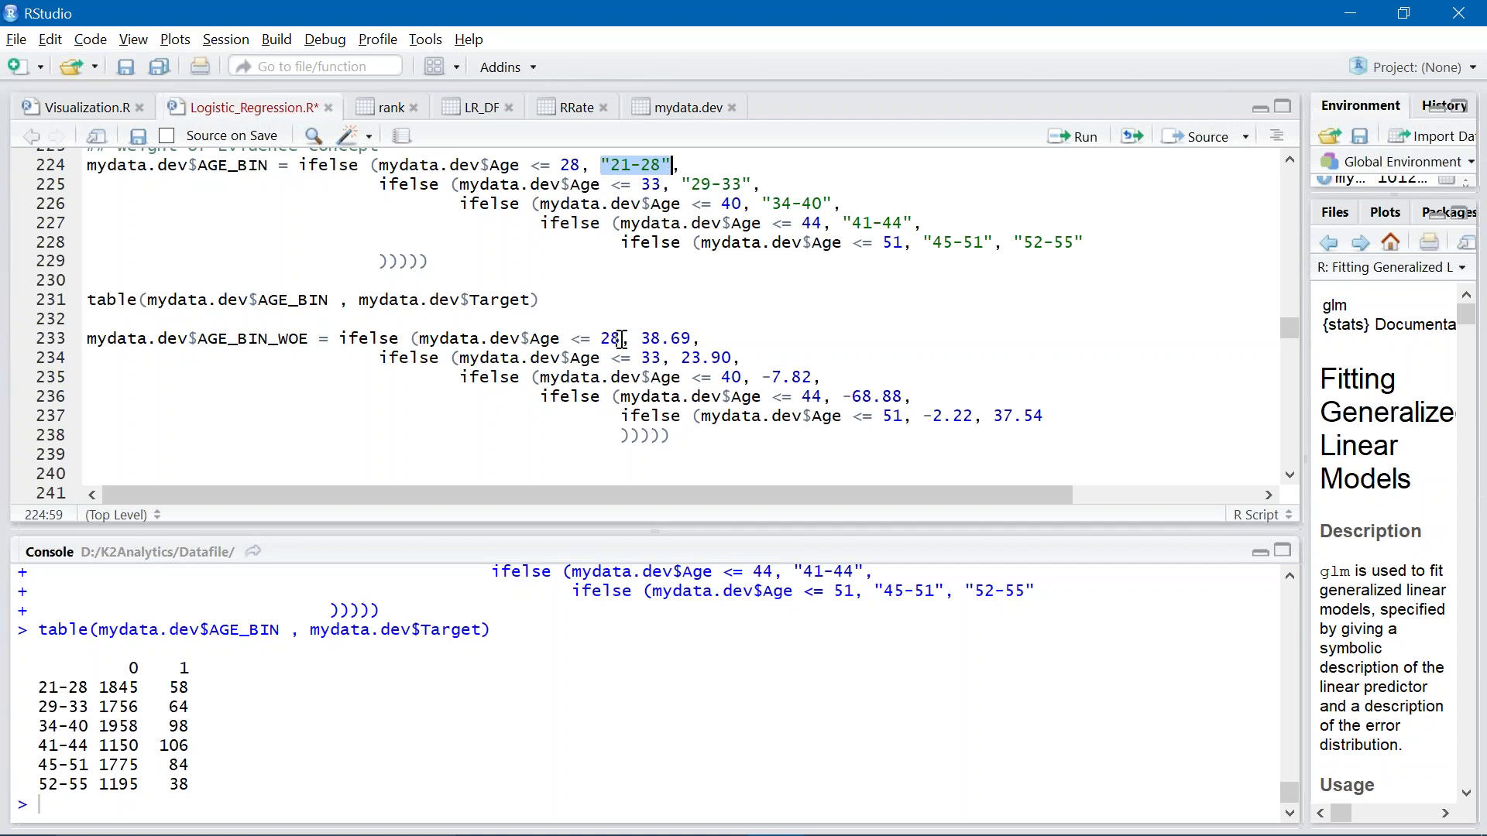
drag(640, 338, 691, 336)
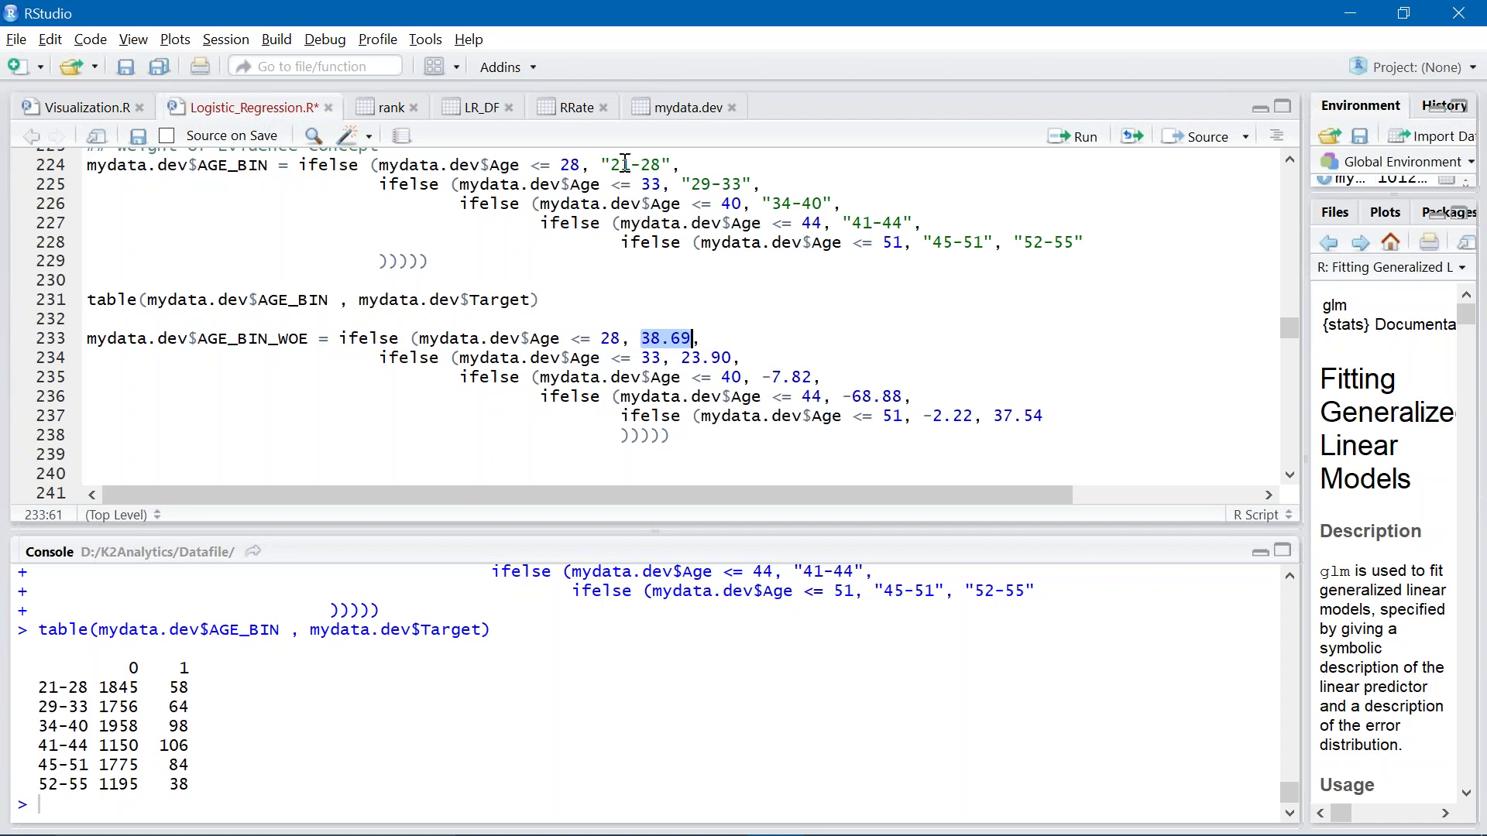
drag(603, 164, 674, 163)
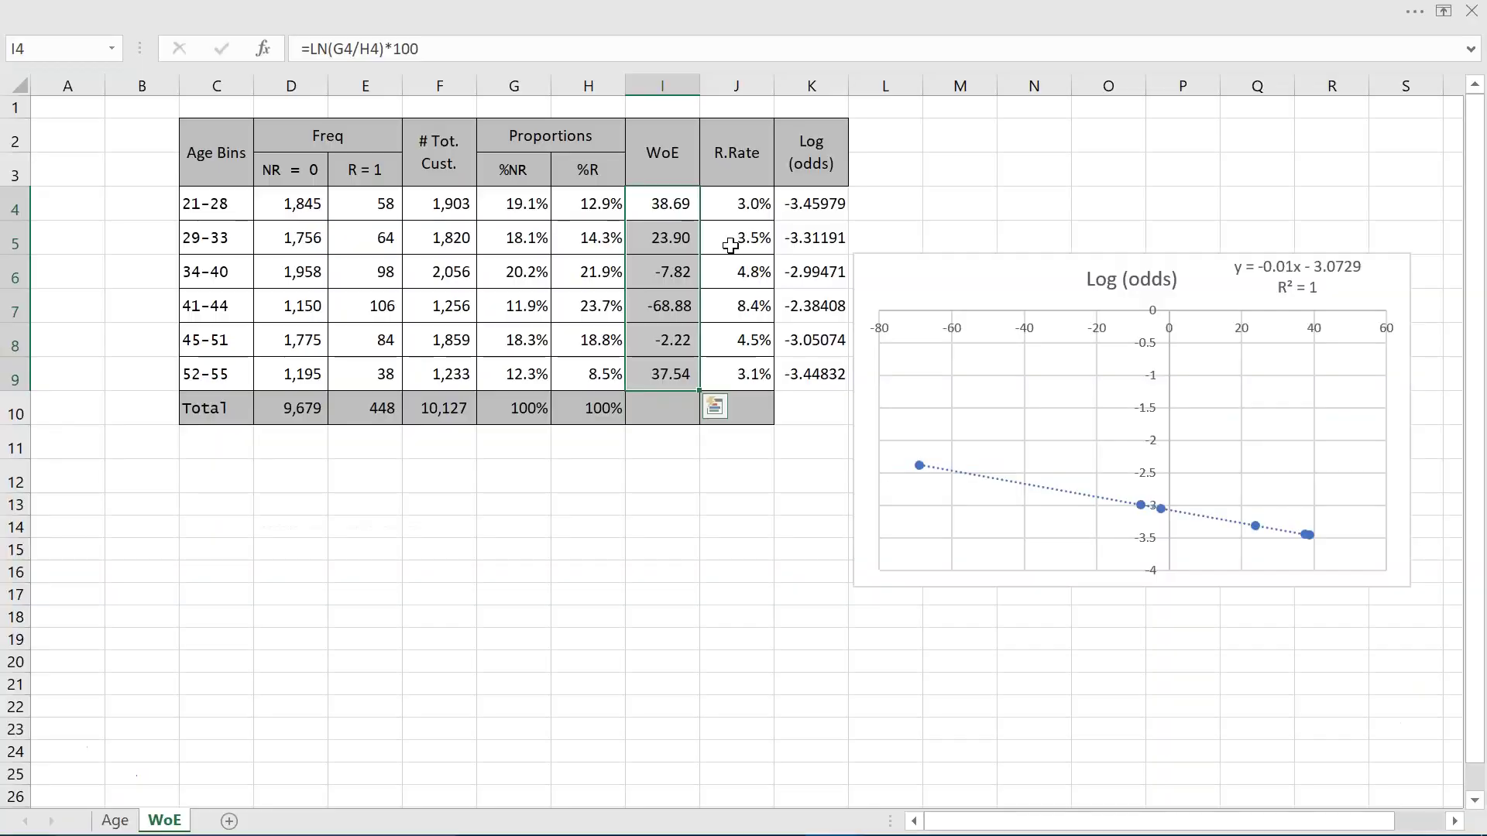
click(789, 203)
click(662, 206)
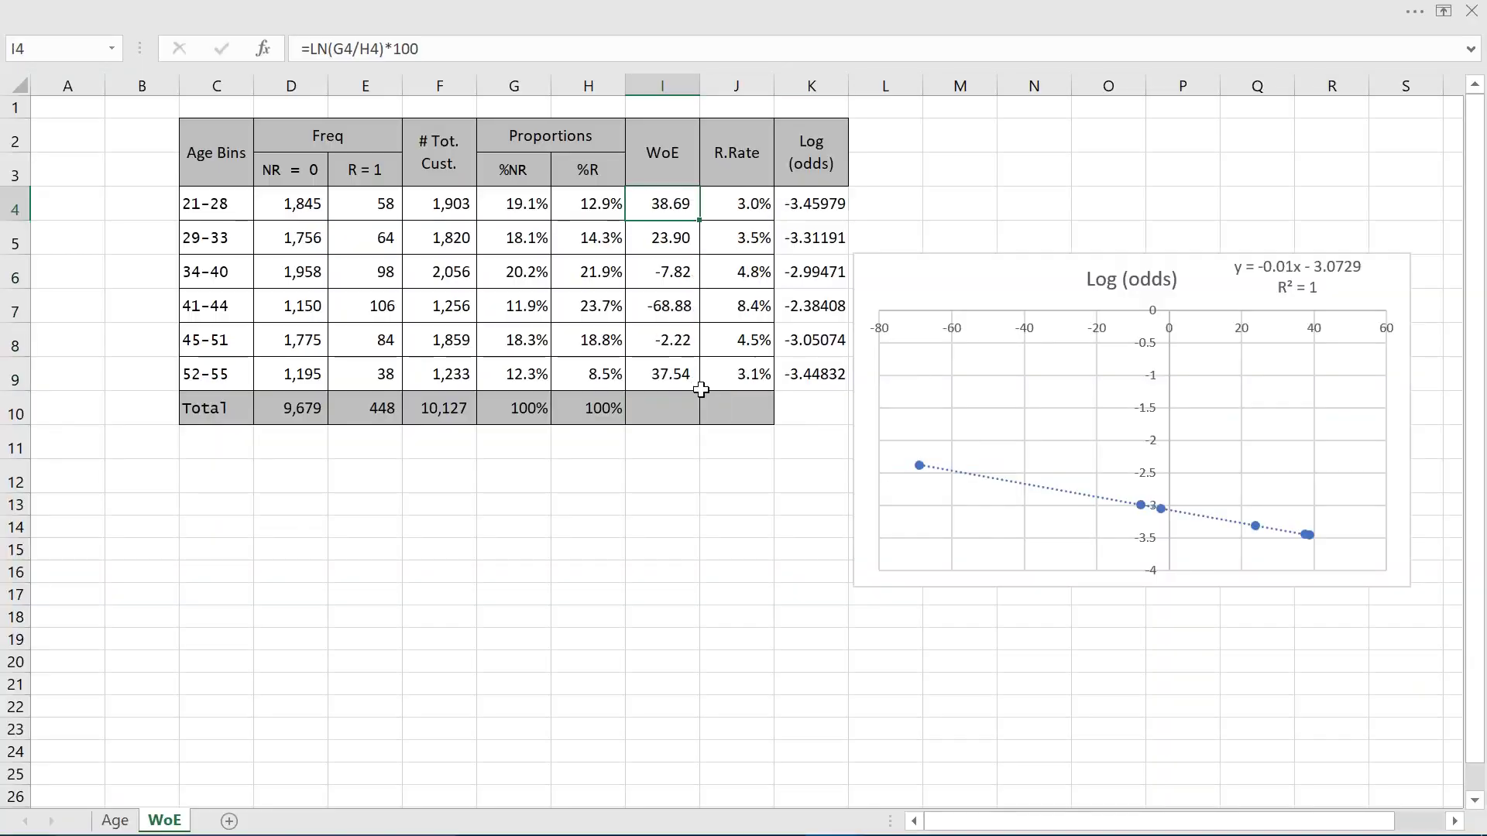
key(alt+Tab)
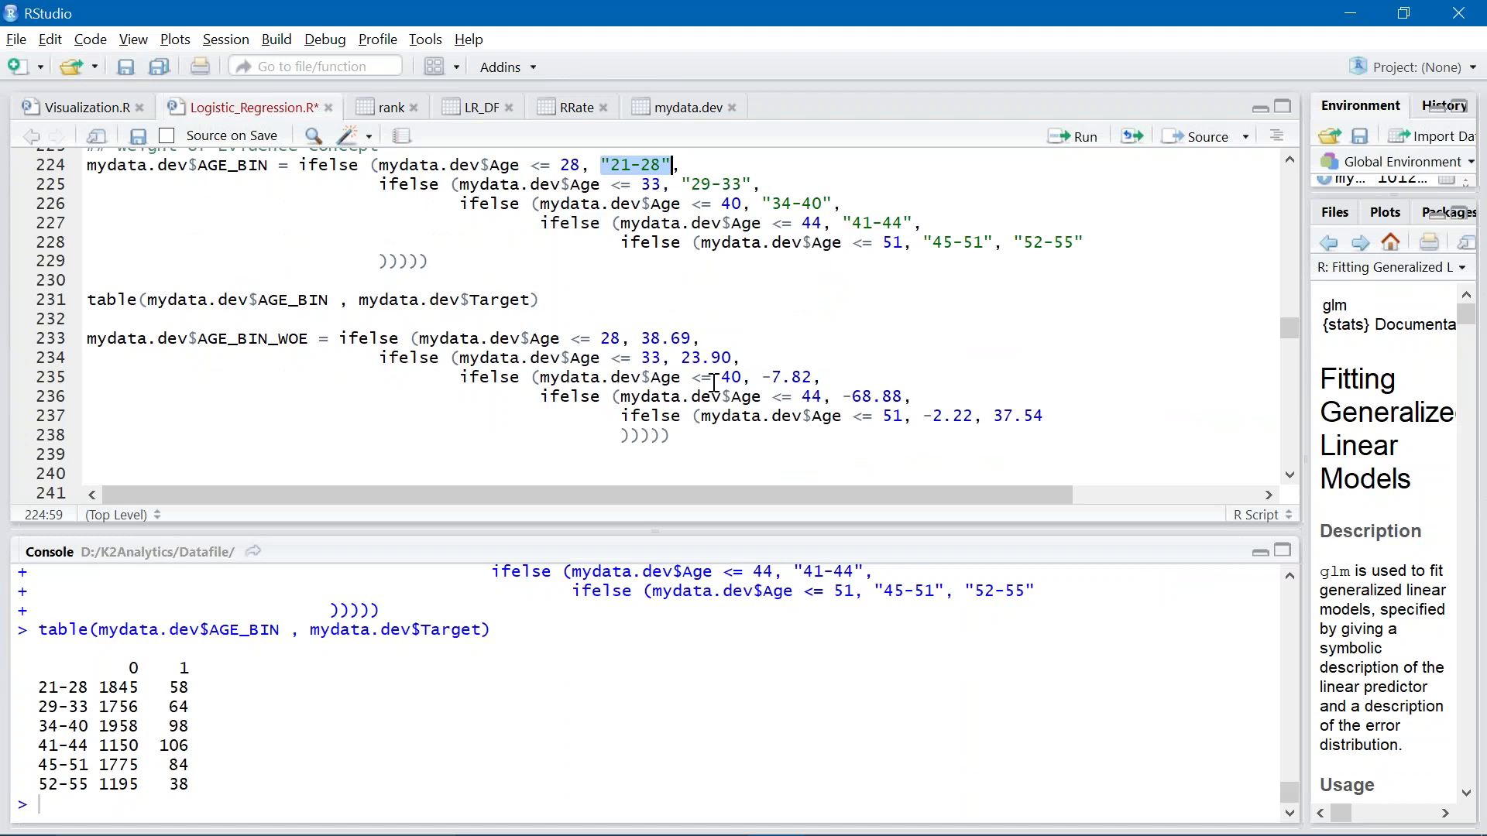
click(663, 338)
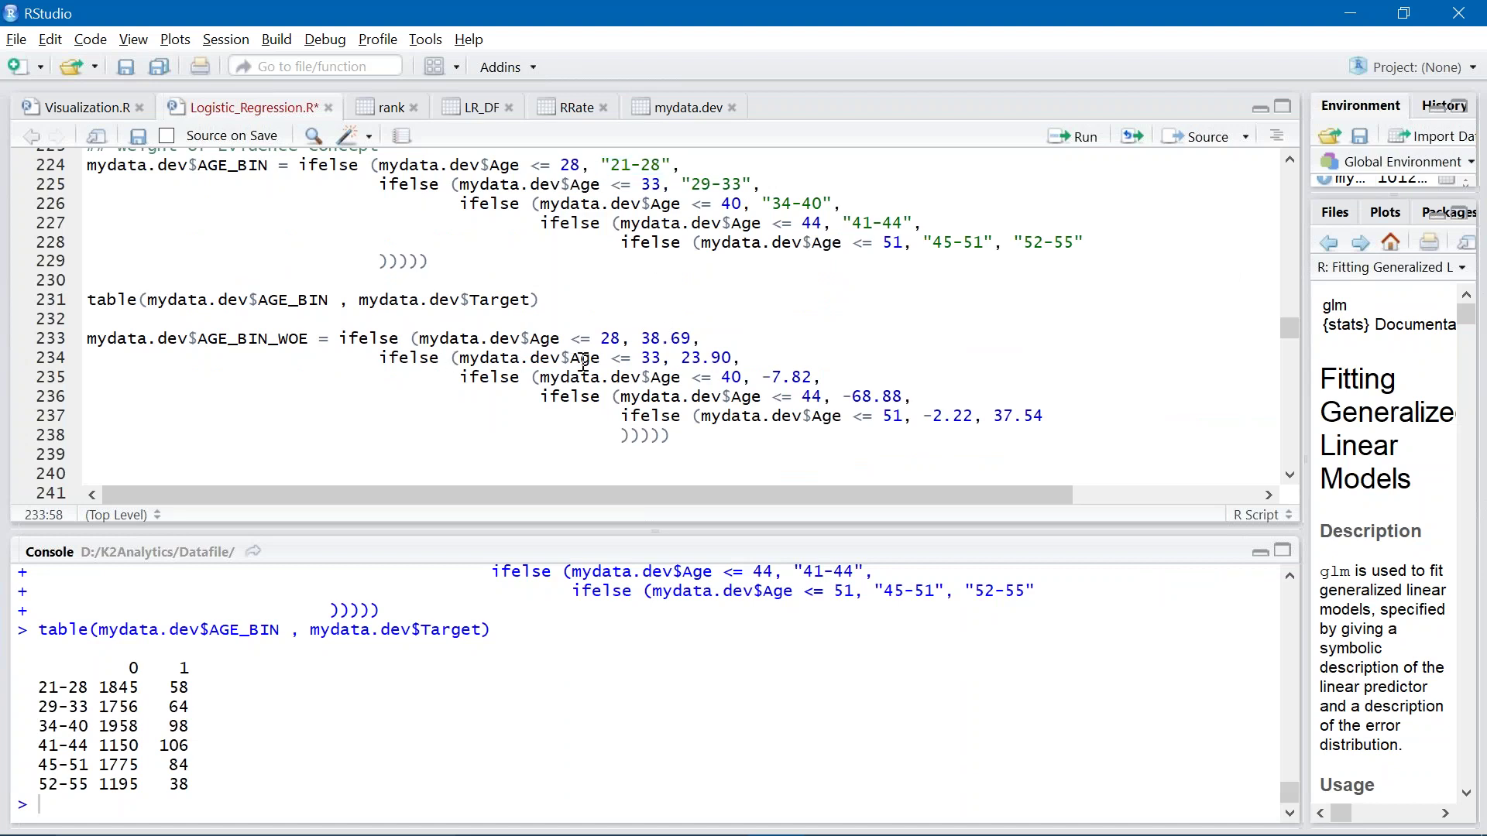
click(650, 357)
click(691, 357)
key(alt+Tab)
click(678, 243)
click(851, 396)
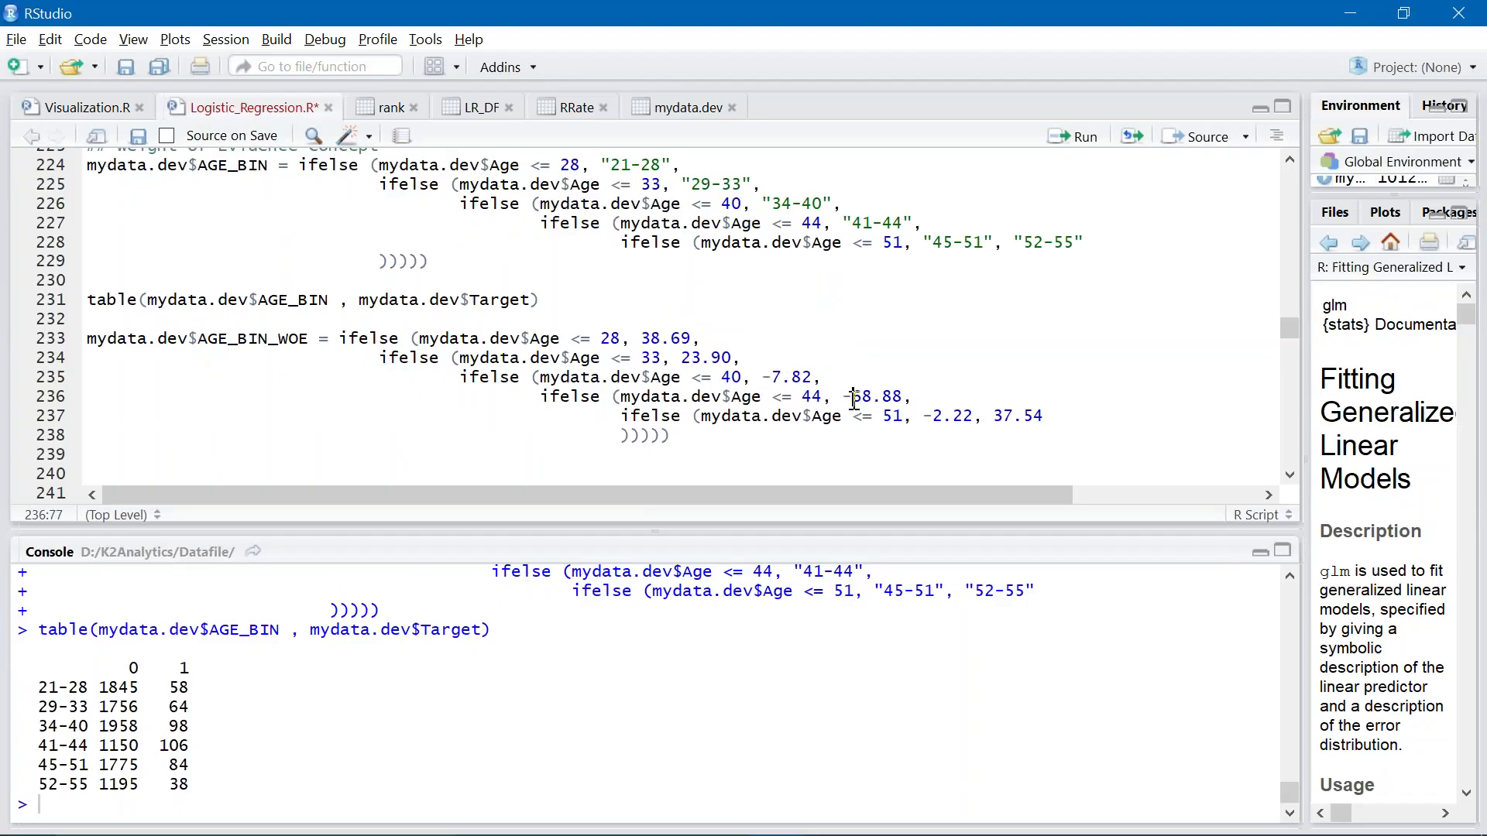
click(977, 416)
click(1026, 417)
click(696, 454)
drag(696, 452, 79, 333)
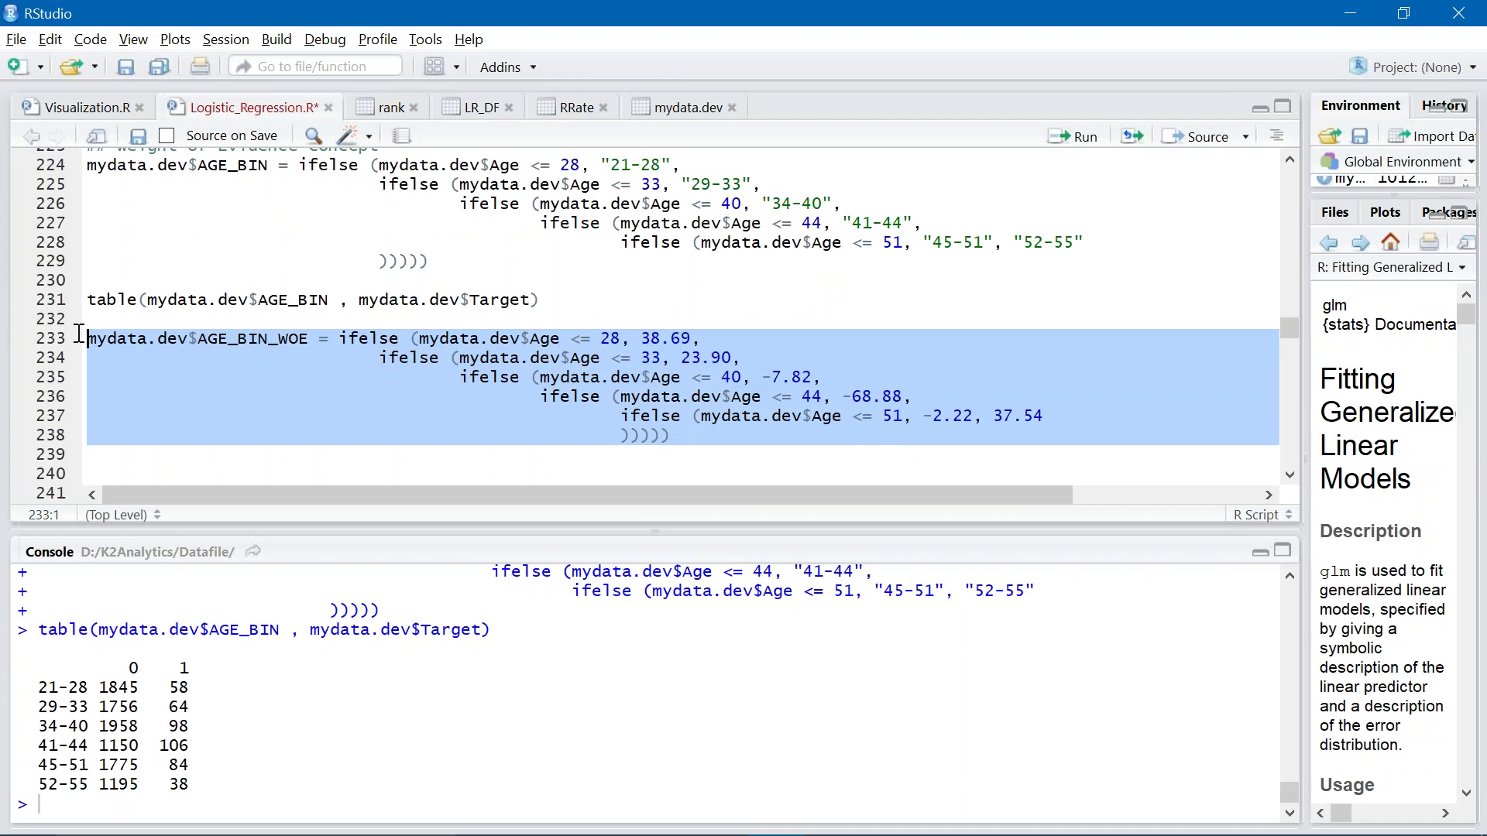
Run the AGE_BIN_WOE recode for mydata.dev and paste the glm model with summary(mylogit).
click(1079, 137)
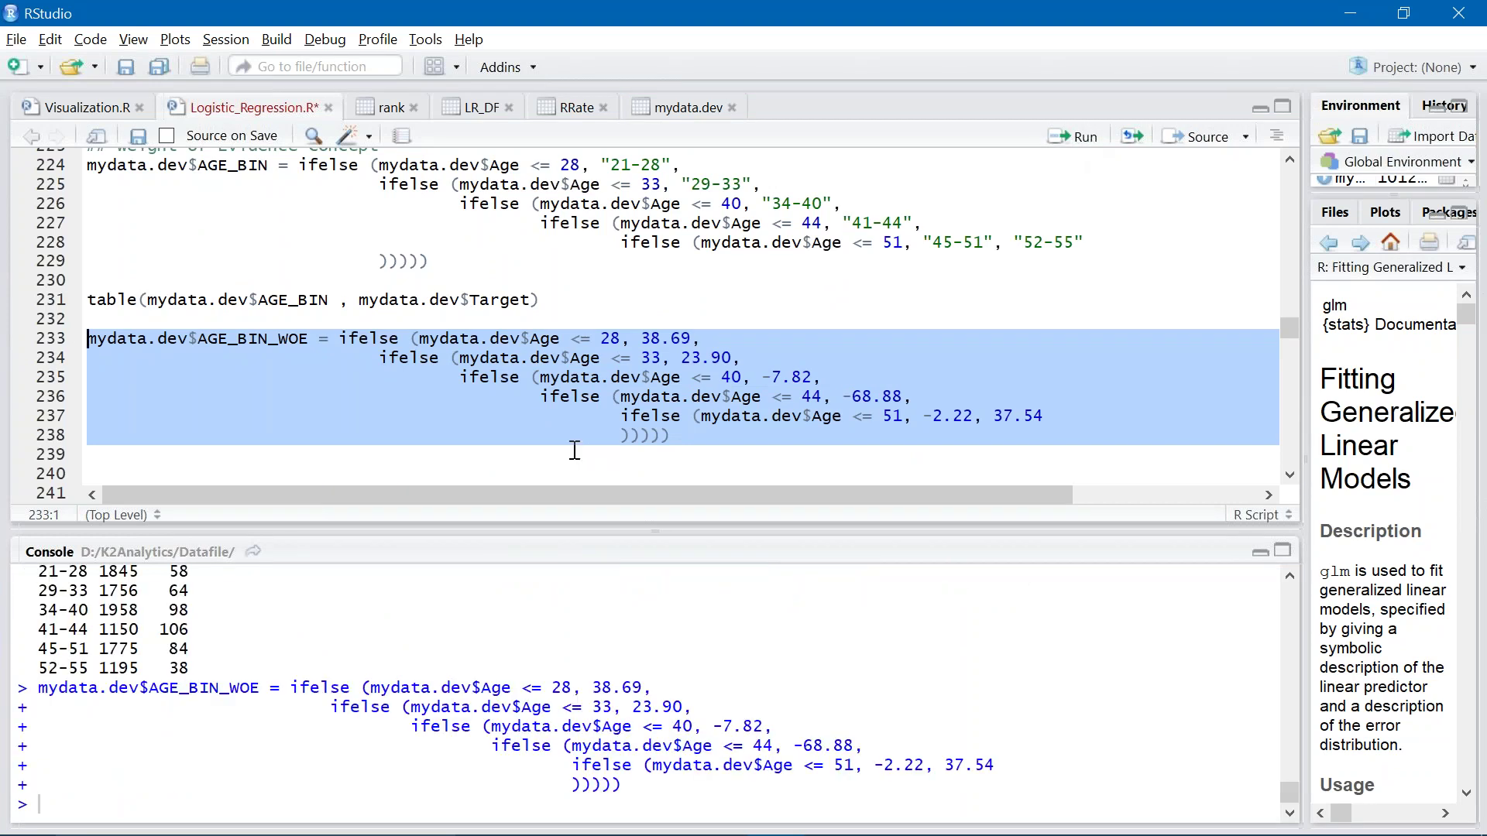
click(514, 435)
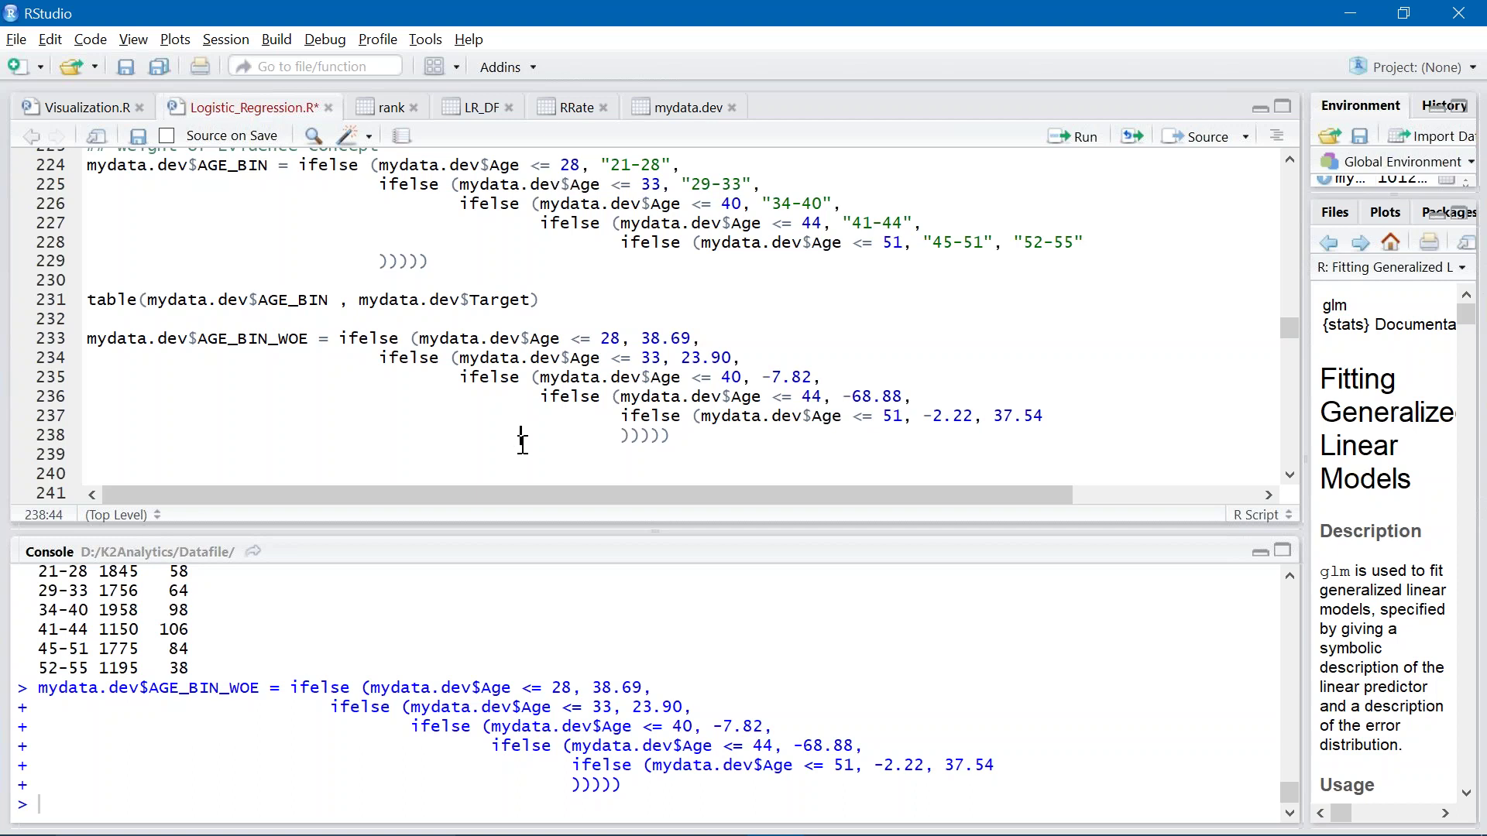
key(Down)
key(Down)
text(mylogit <- glm(   Target ~    AGE_BIN_WOE + DV_OCC   + SCR + Balance + No_OF_CR_TXNS + HP_Imputed ,   data = mydata.dev, family = "binomial")
text() summary(mylogit))
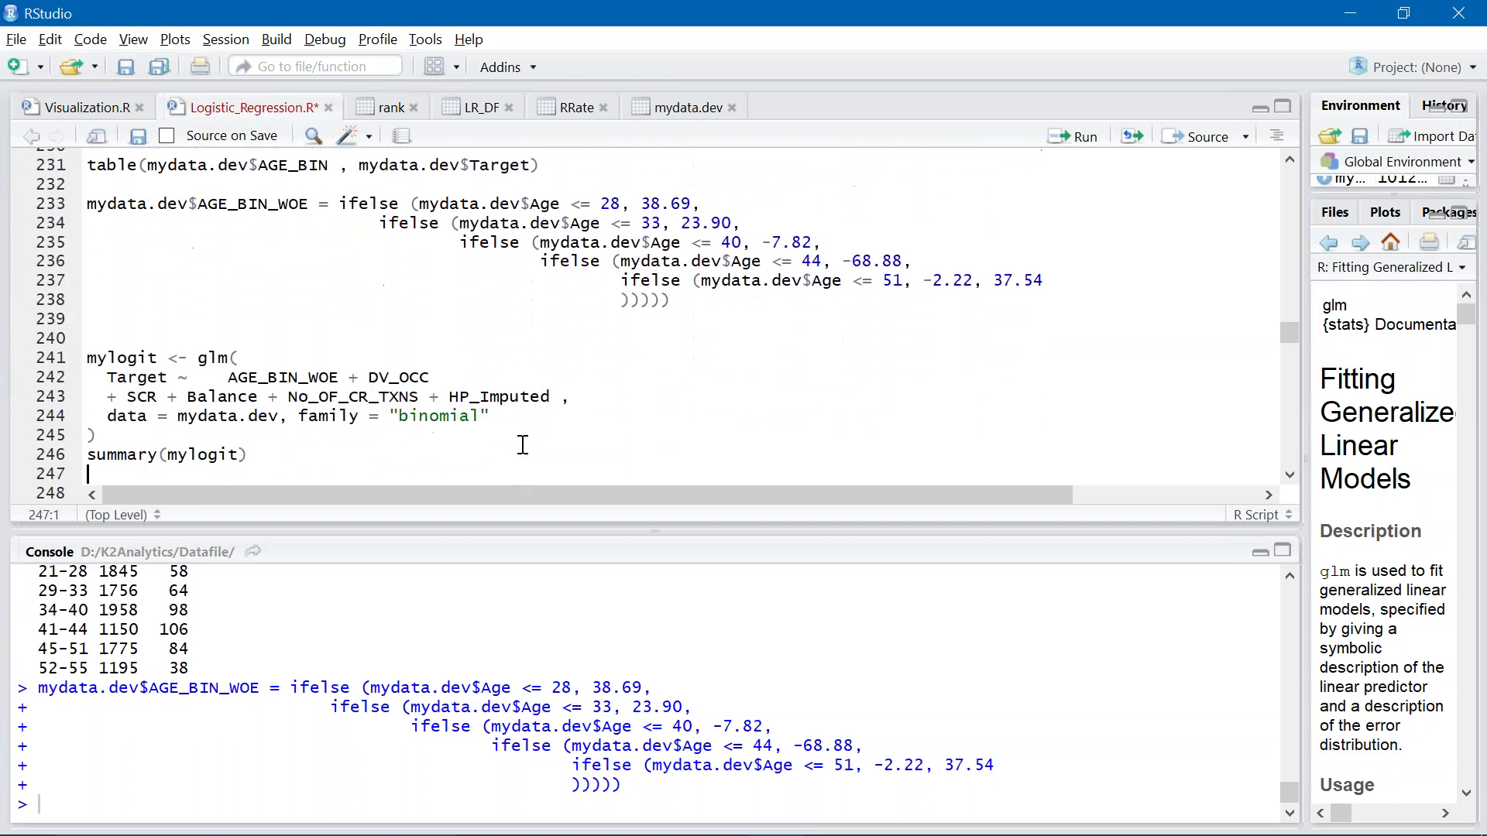
text(##install.packages("car"))
Check AGE_BIN_WOE in the model formula against the Excel WoE table.
drag(224, 355, 341, 357)
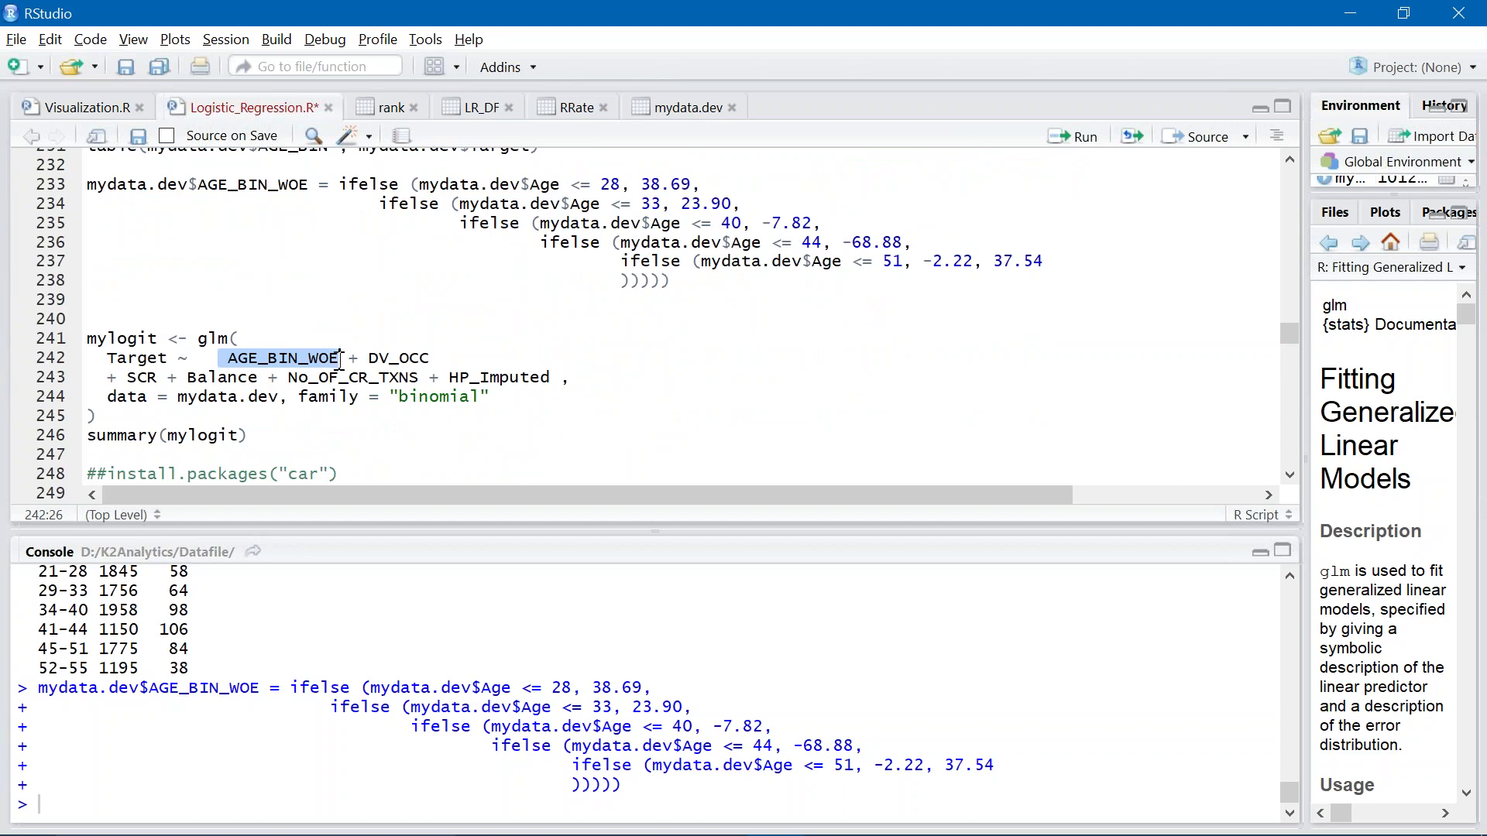
click(104, 418)
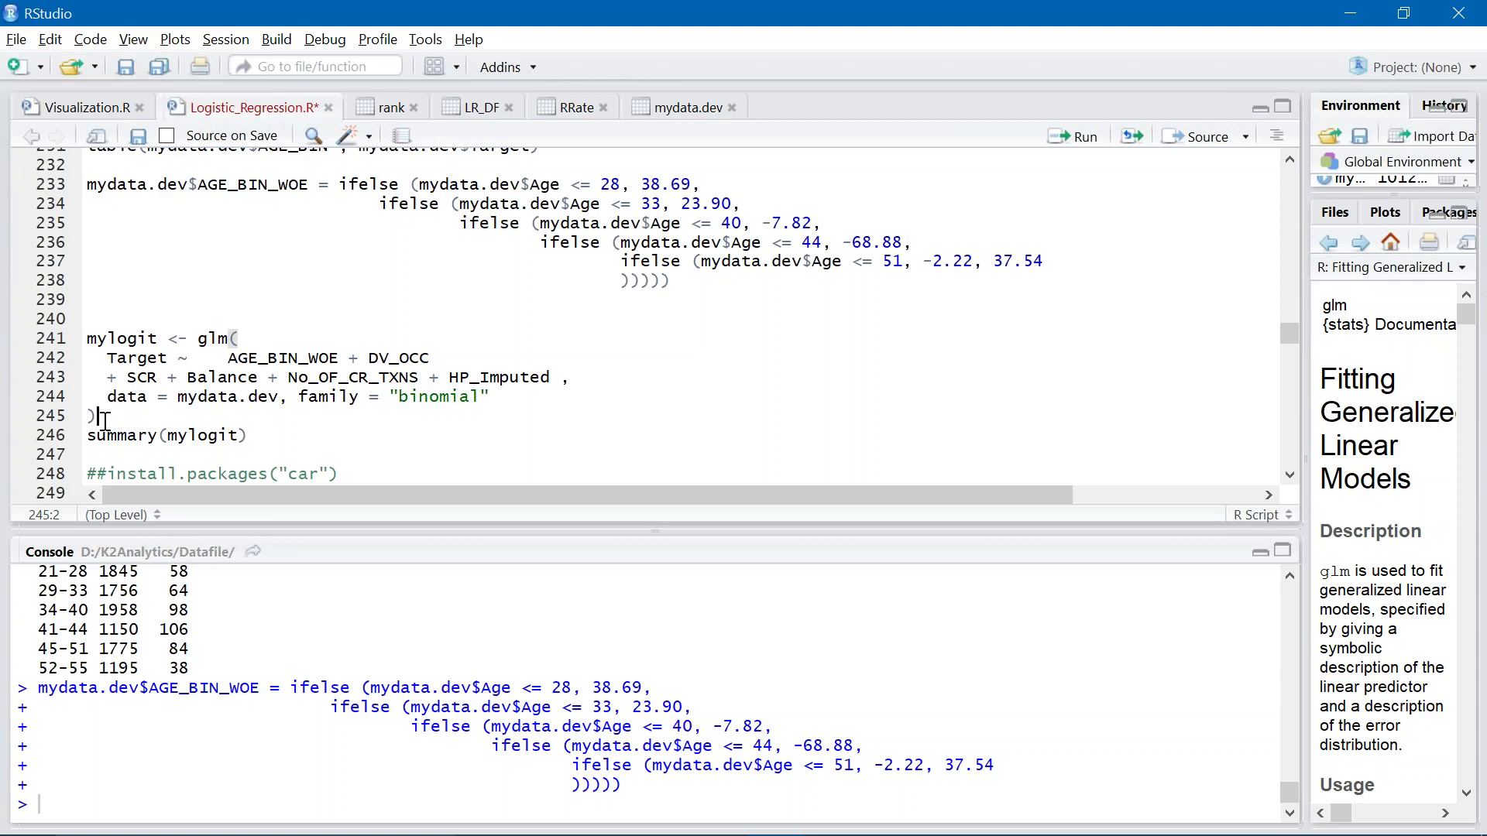
key(alt+Tab)
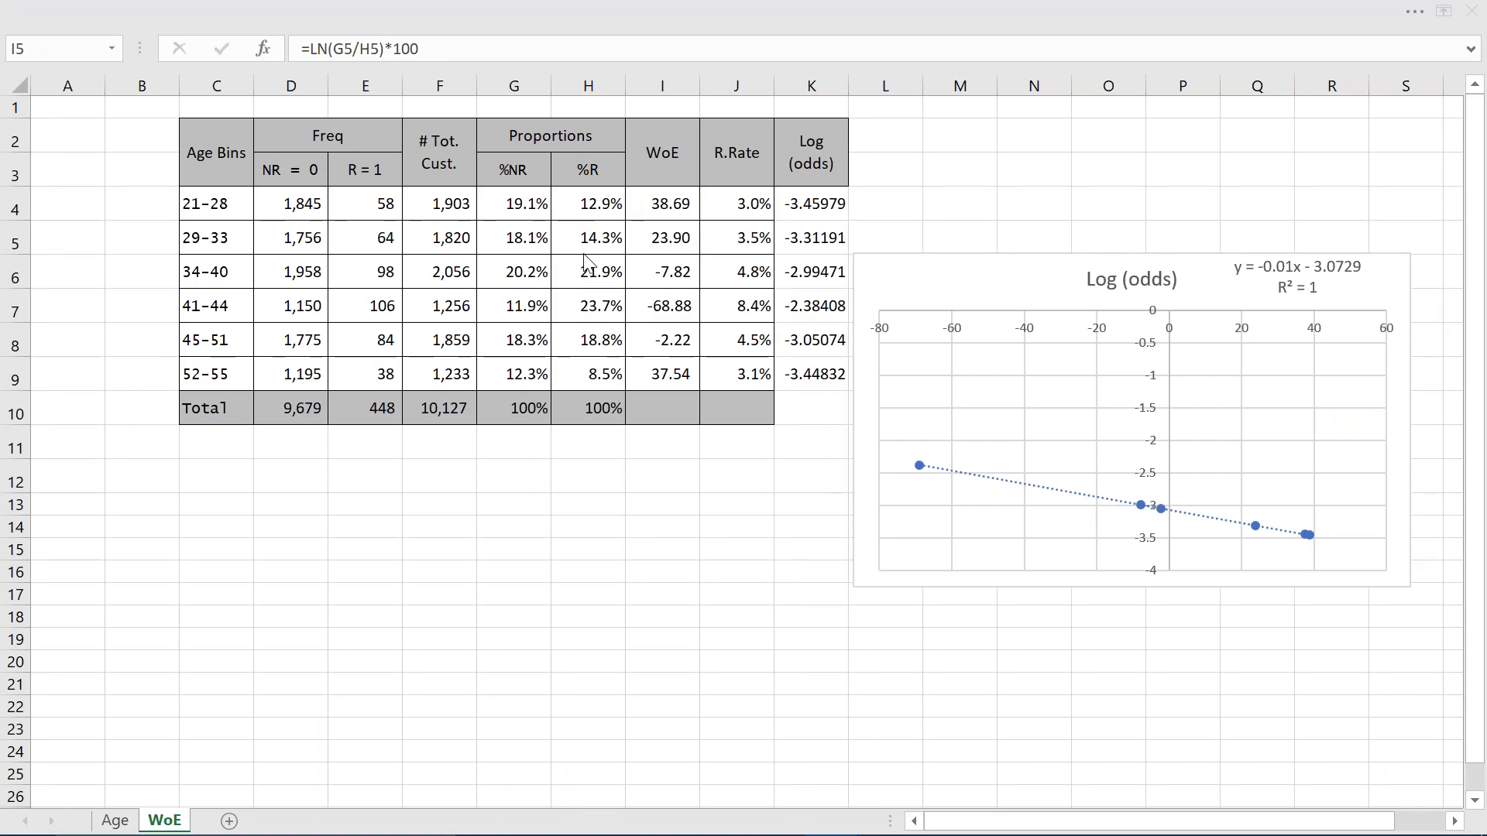
key(alt+Tab)
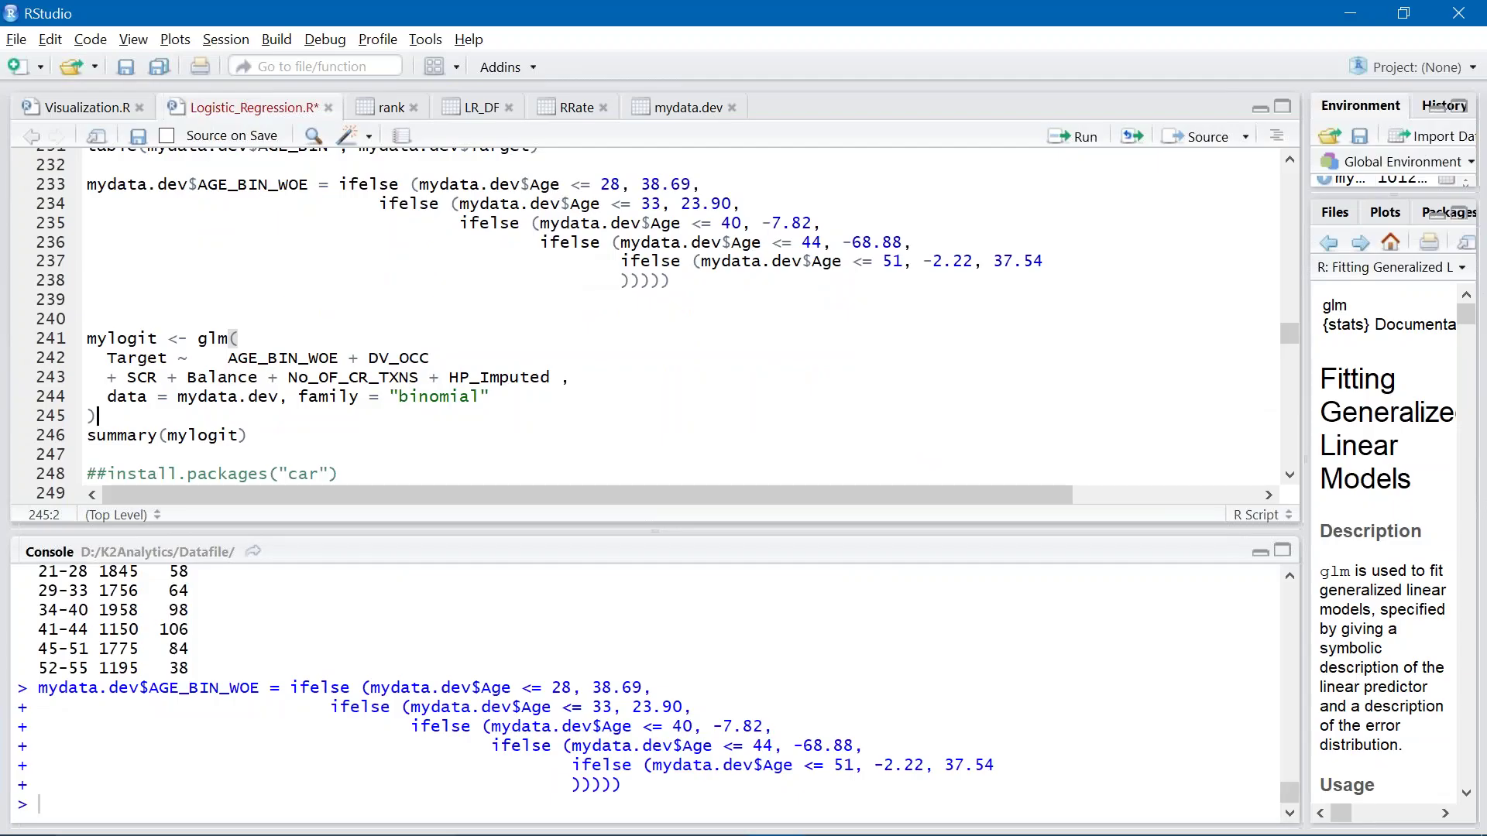
Fit the dev glm and read the AGE_BIN_WOE estimate of -7.622e-03 with AIC 3083.8.
key(shift+Up)
key(shift+Up)
key(shift+Up)
key(shift+Up)
key(shift+Home)
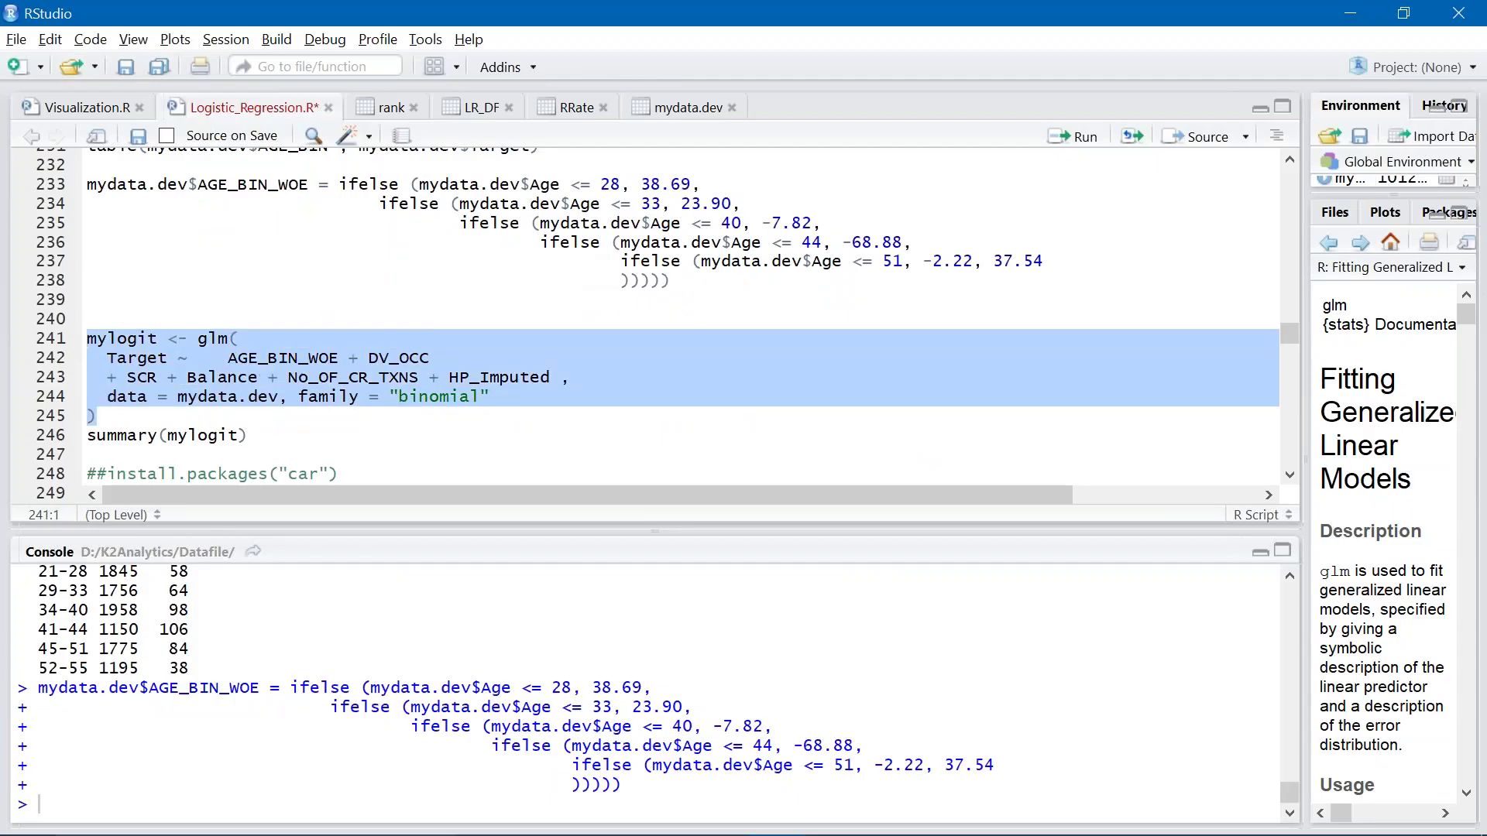
key(ctrl+Return)
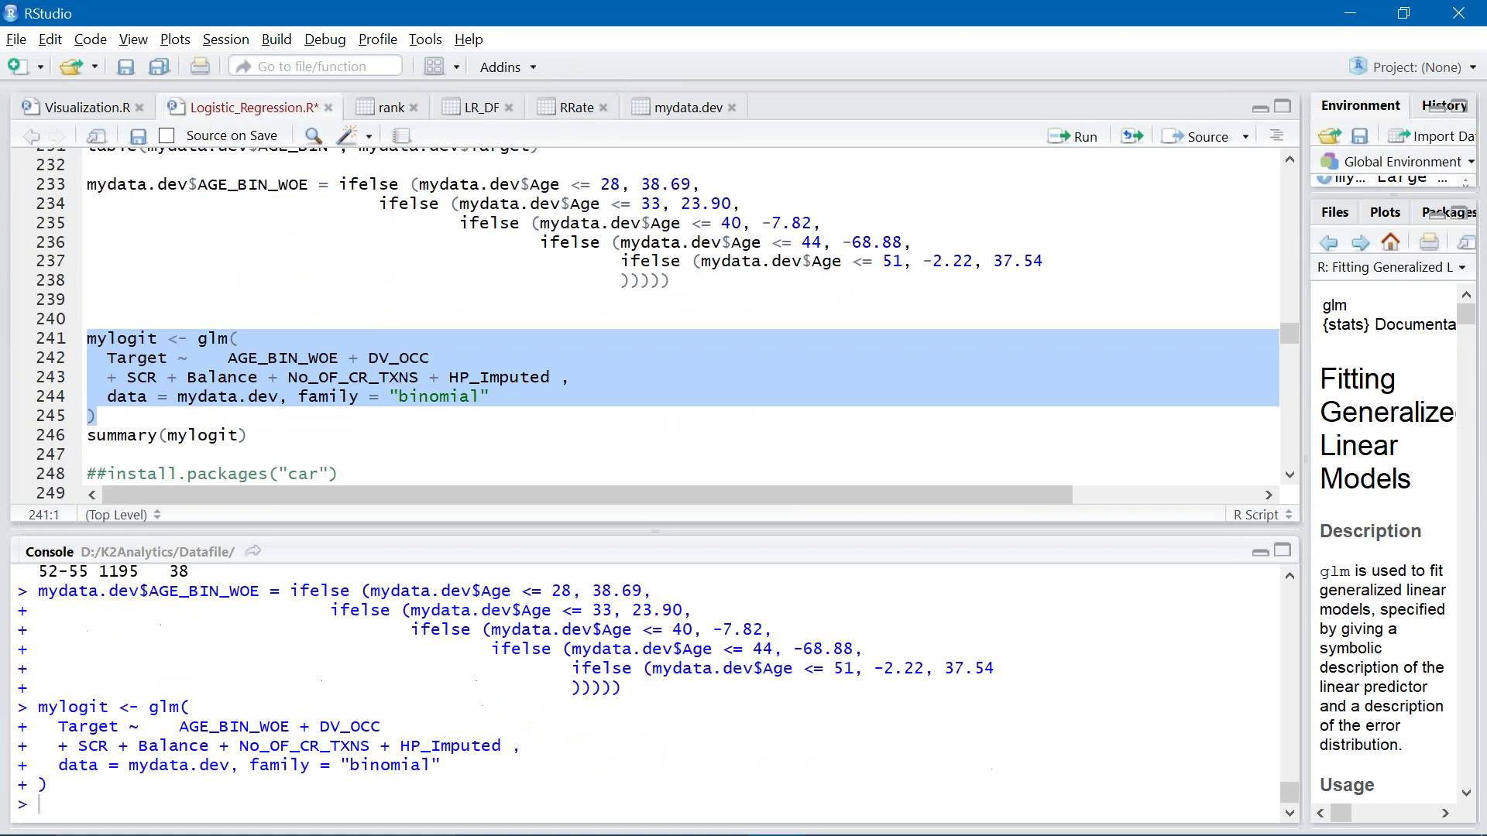
click(266, 435)
key(ctrl+Return)
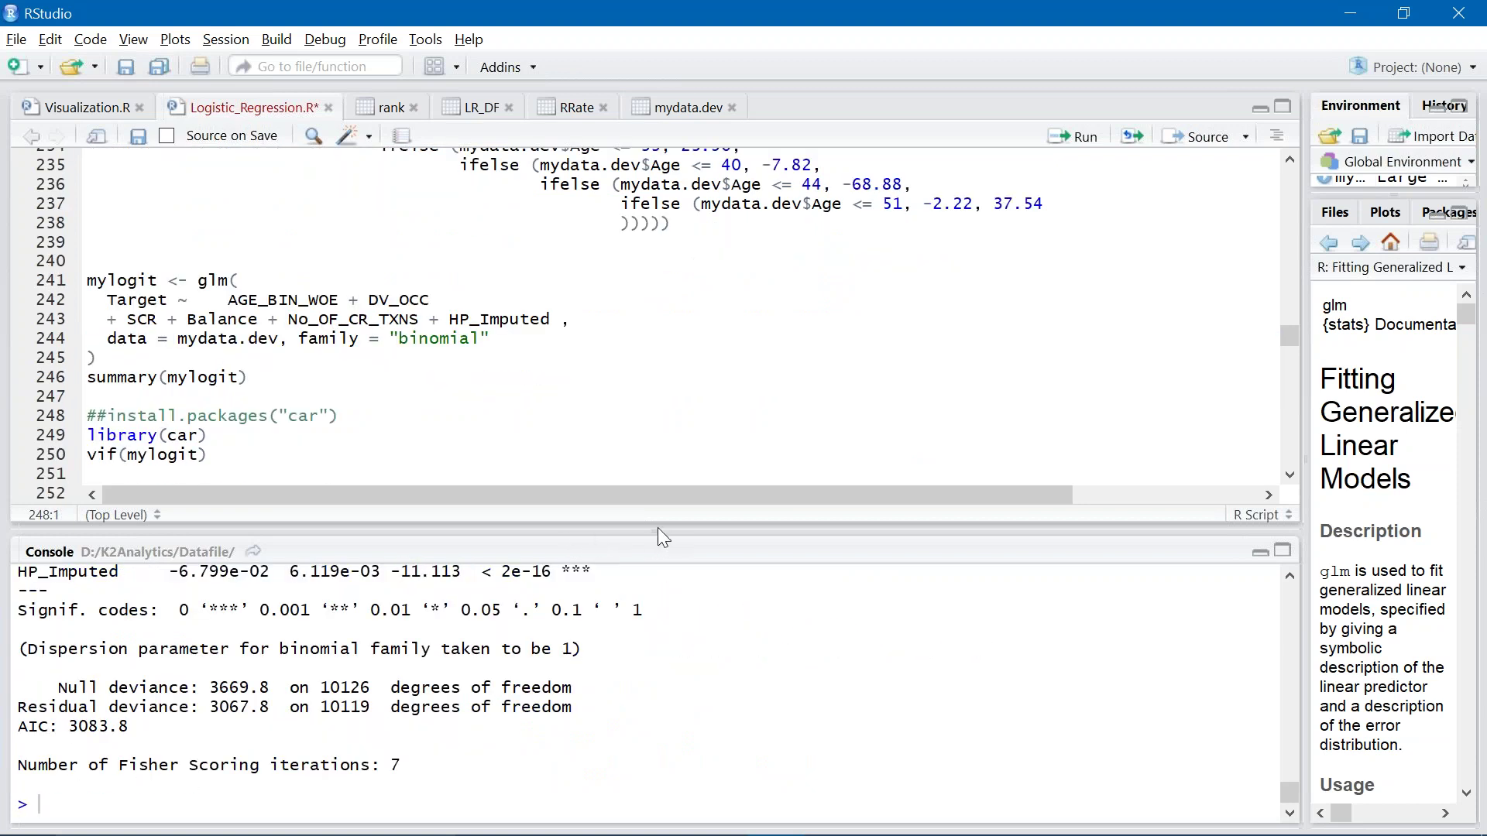
drag(657, 532, 611, 305)
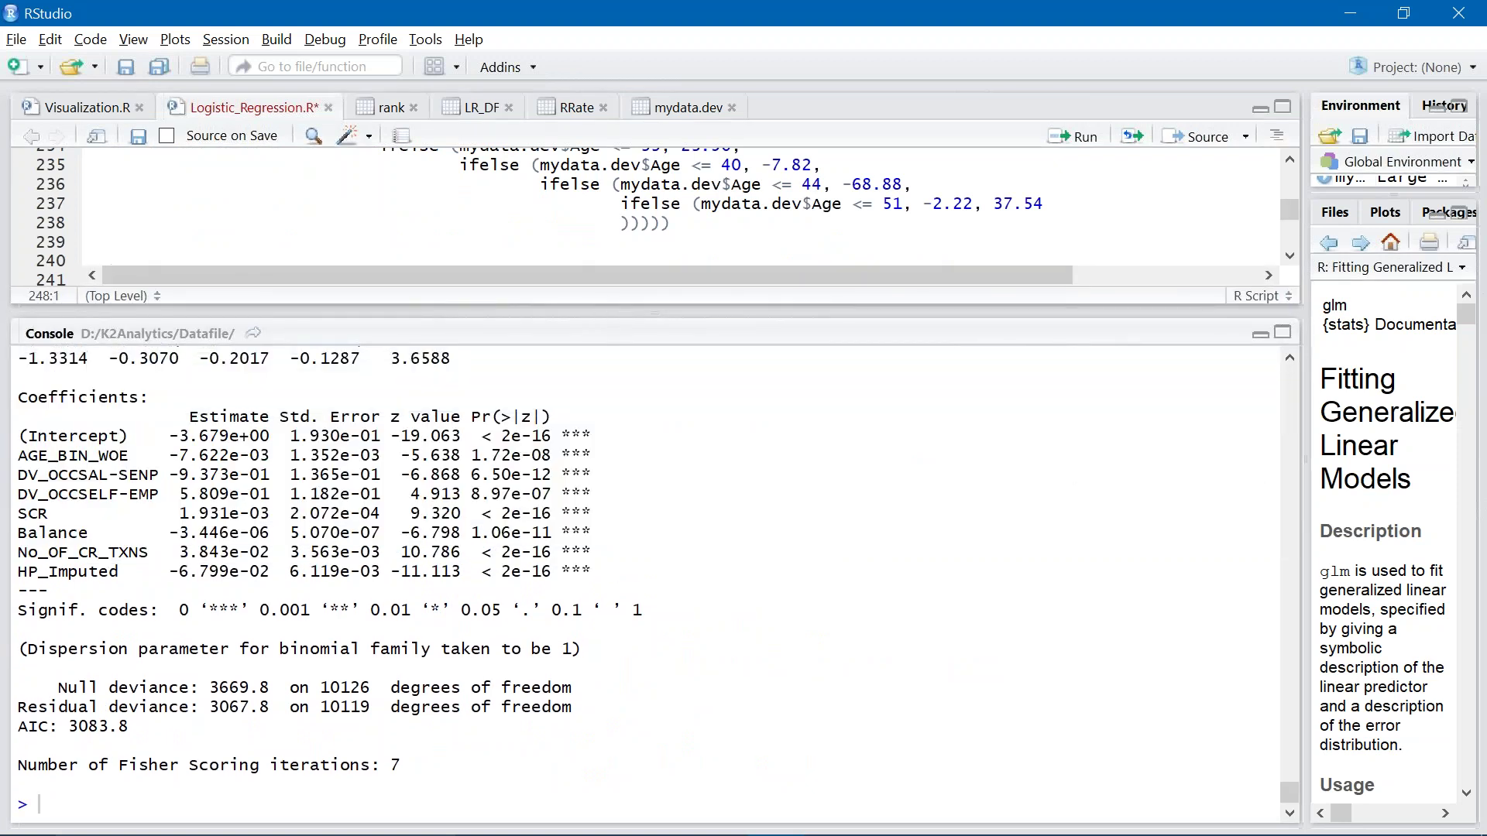
drag(169, 457, 271, 456)
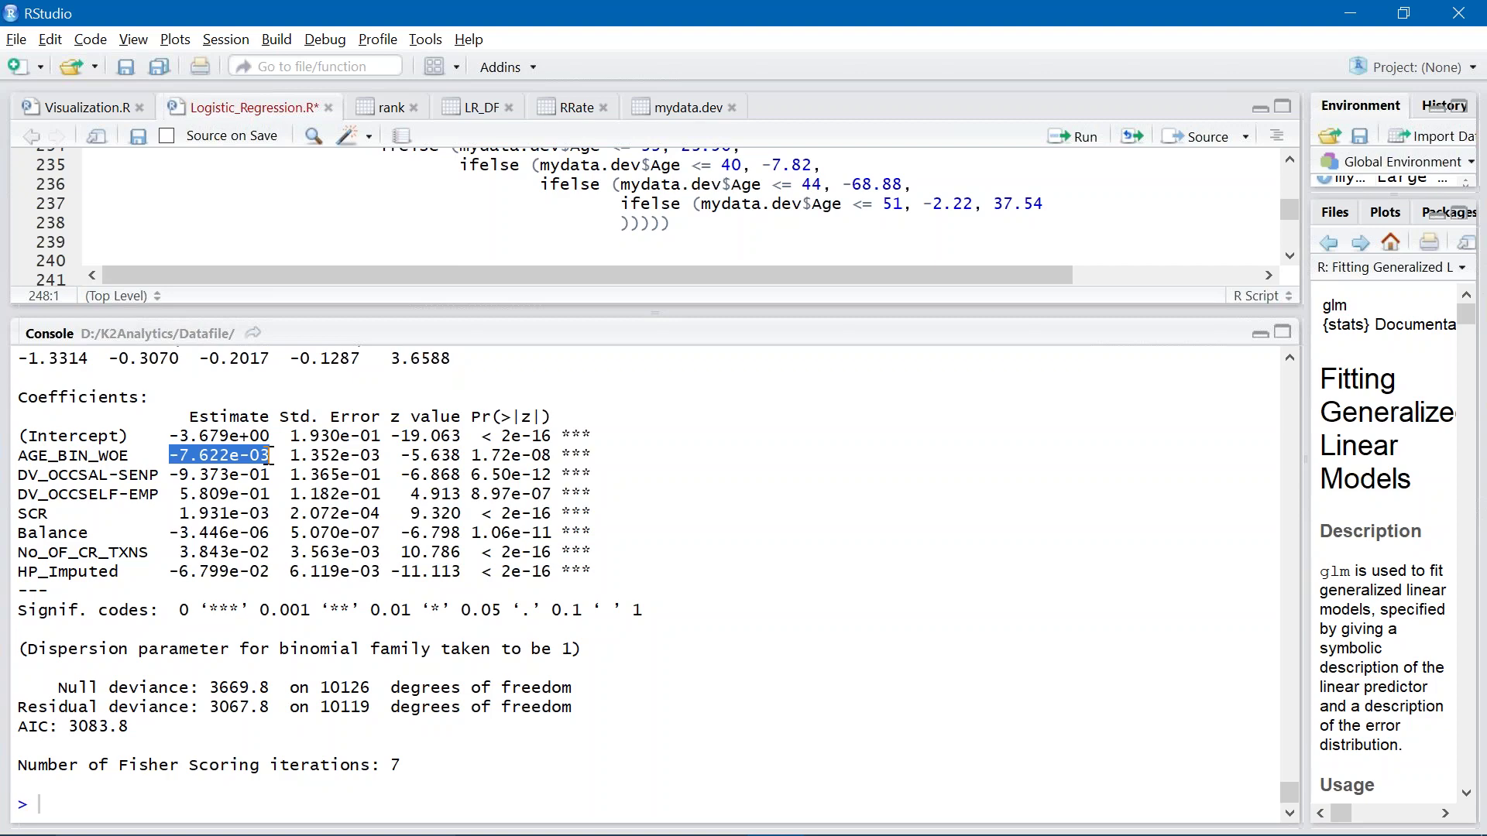
key(alt+Tab)
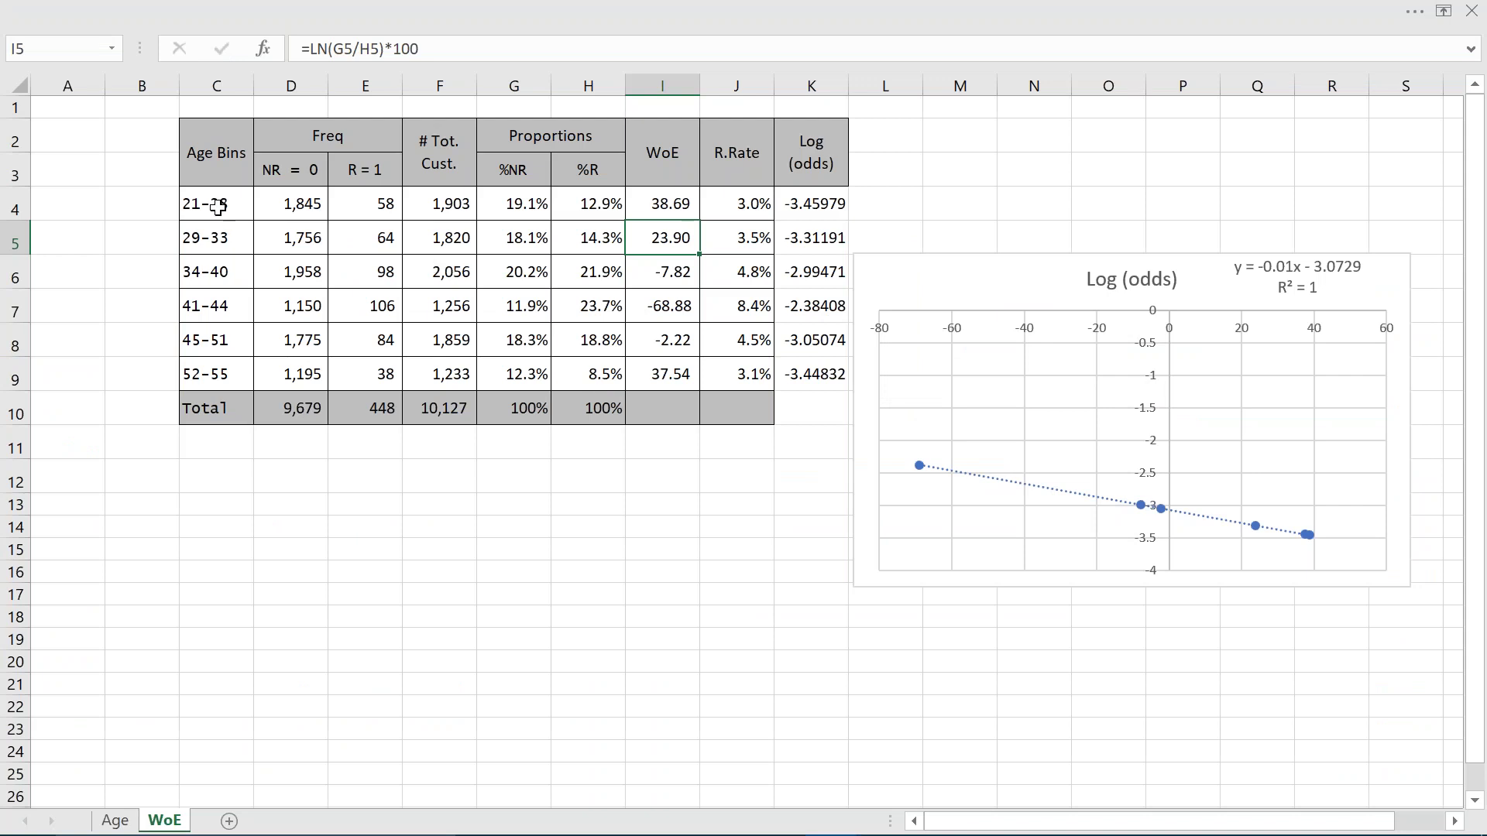
click(666, 204)
click(673, 237)
click(671, 270)
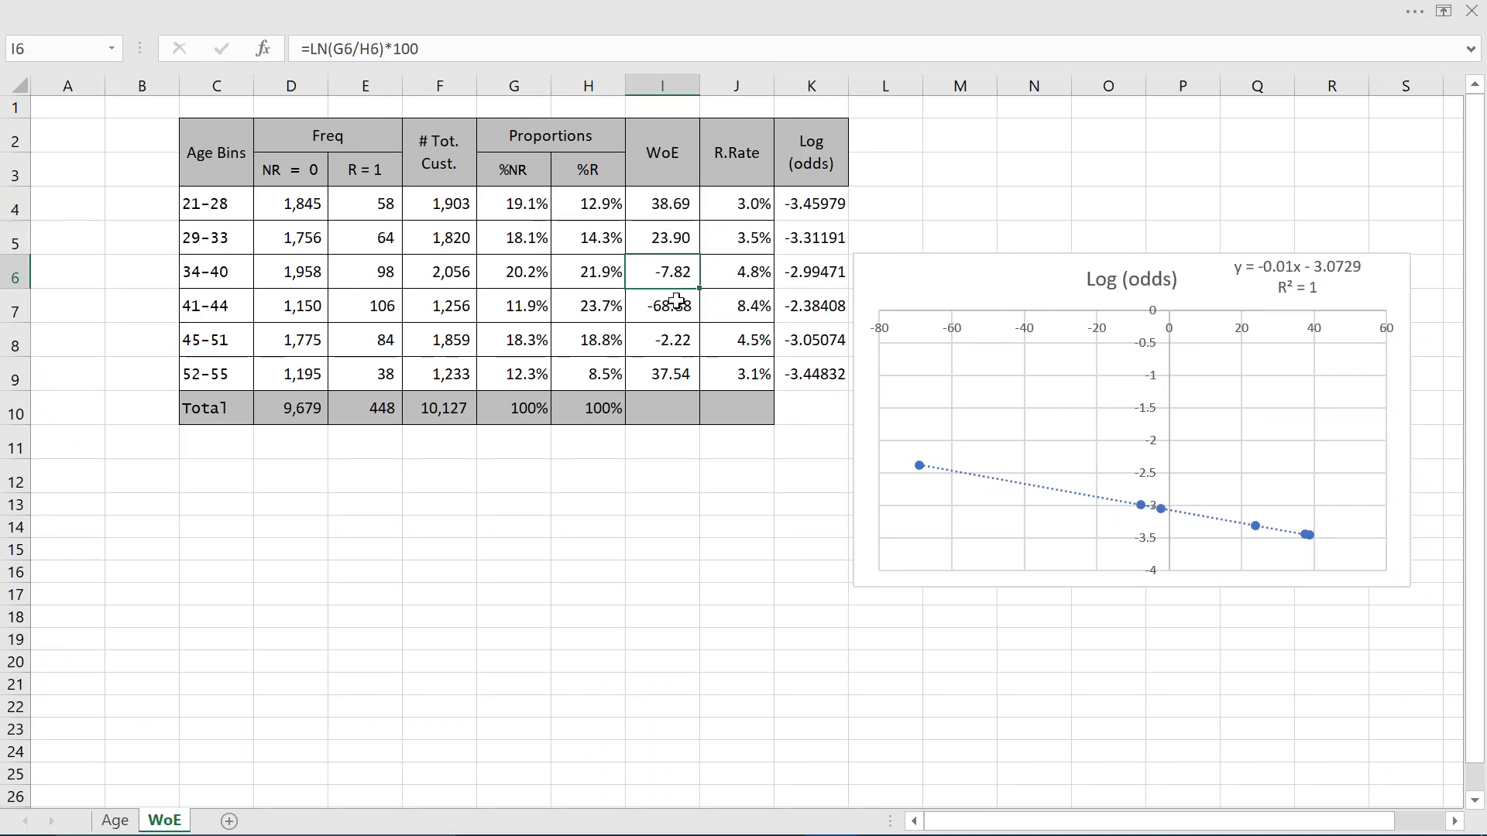
click(673, 301)
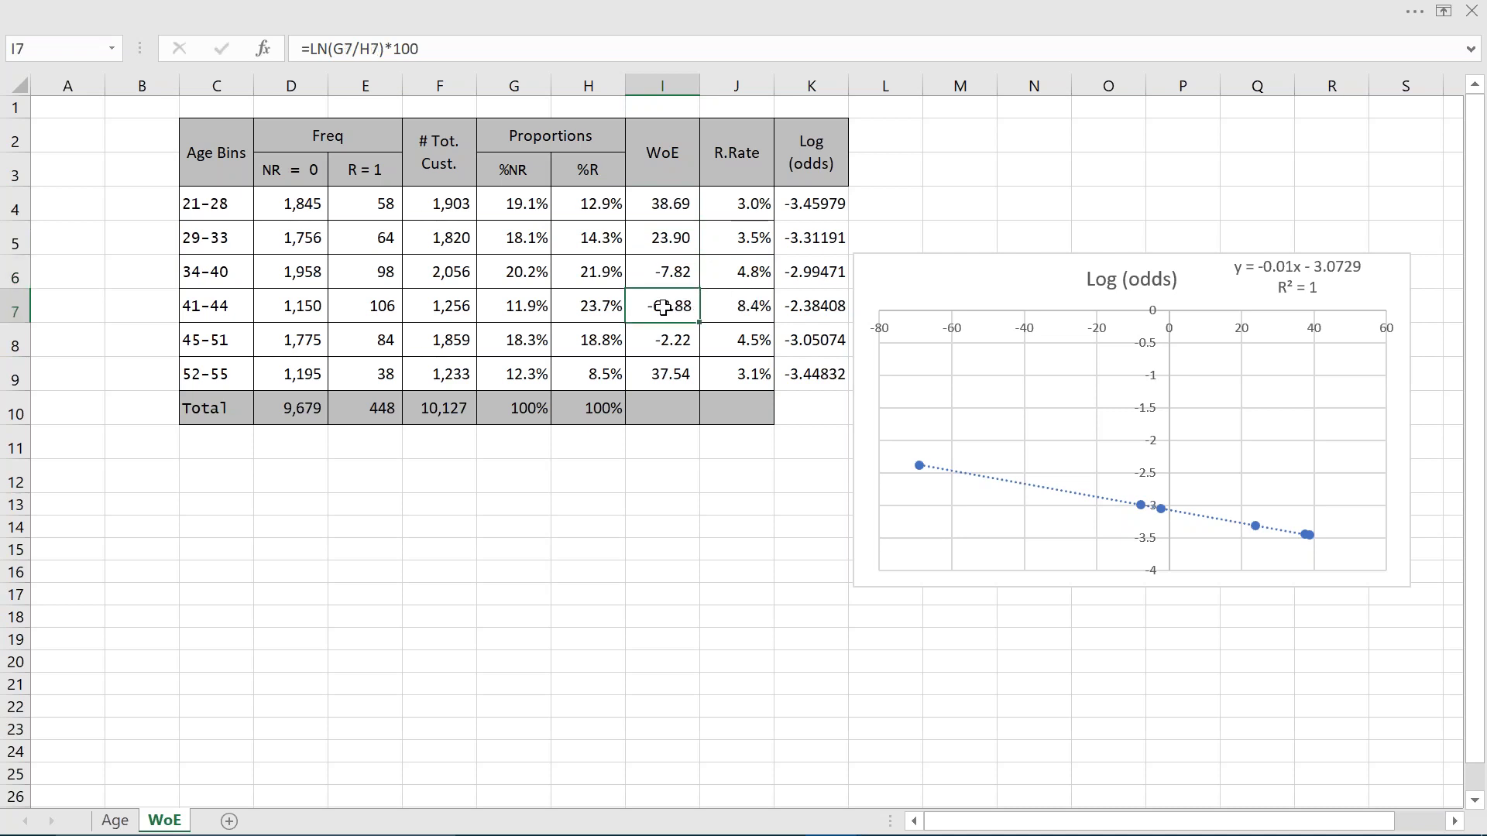
click(735, 309)
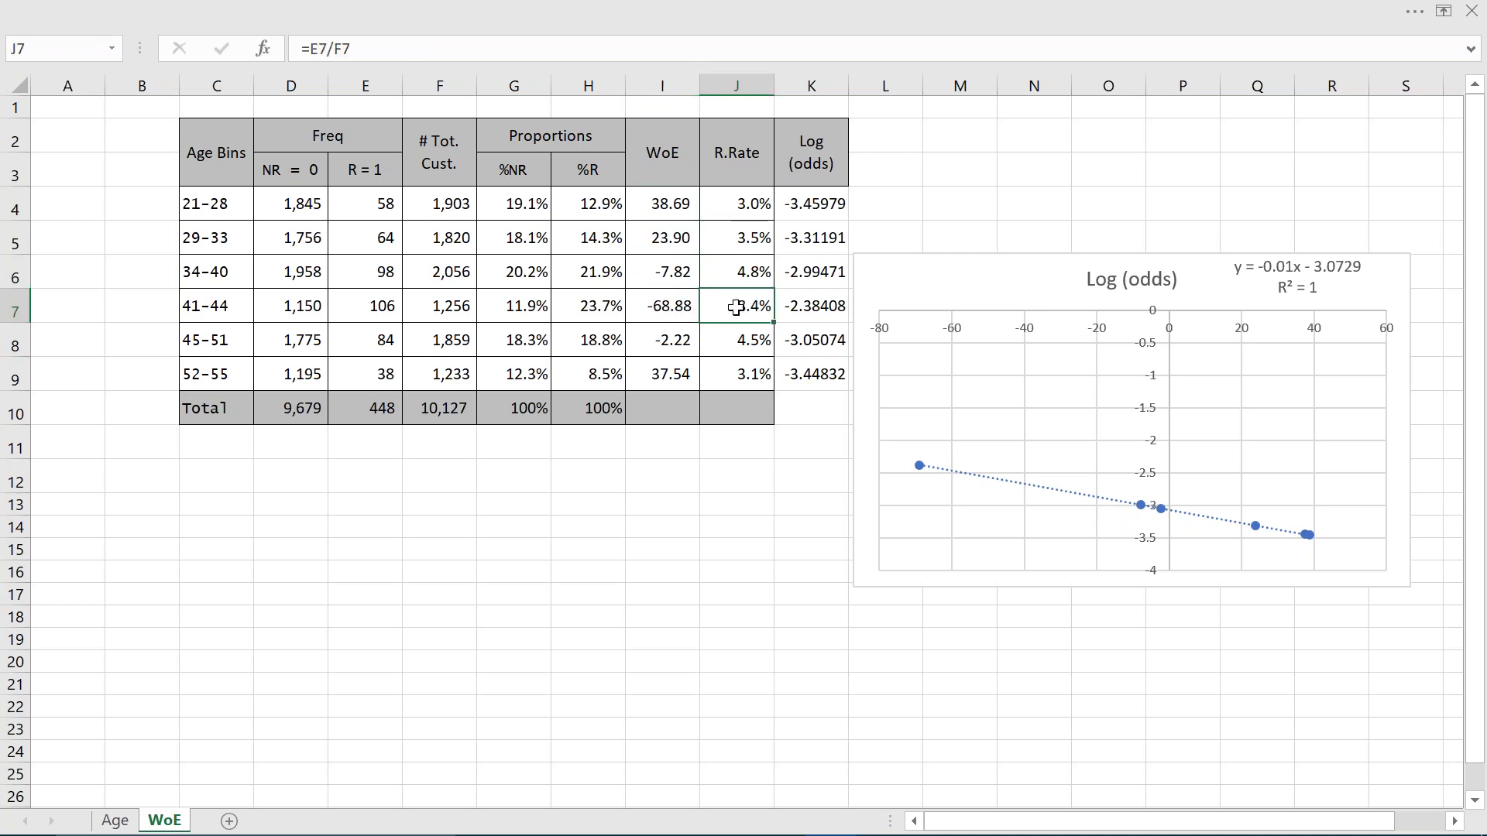
click(680, 204)
click(734, 203)
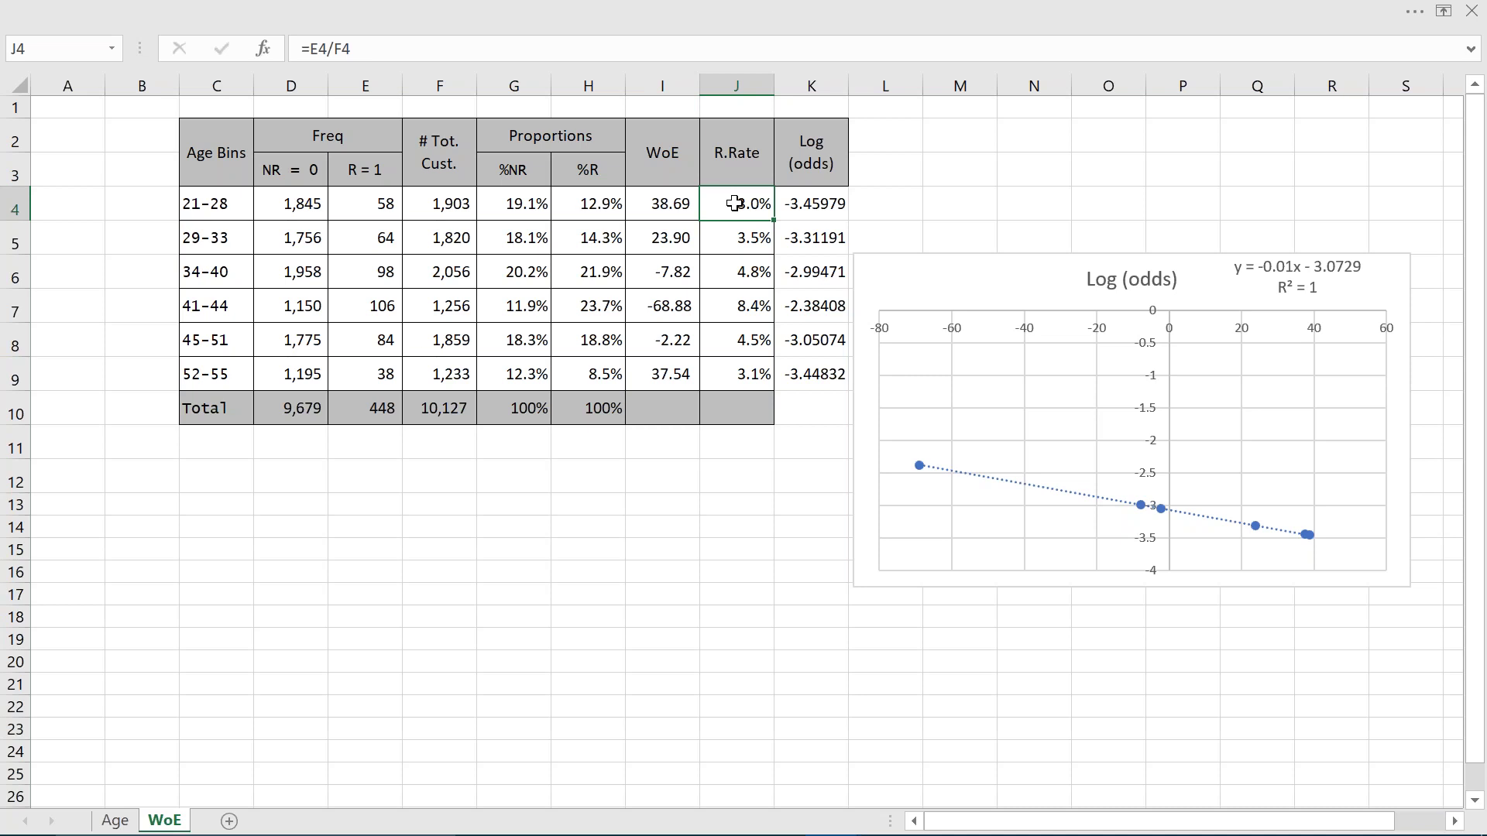
Select the dev AGE_BIN_WOE recode, then find and select the mydata.val AGE_BIN_WOE lines under MODEL VALIDATION.
key(alt+Tab)
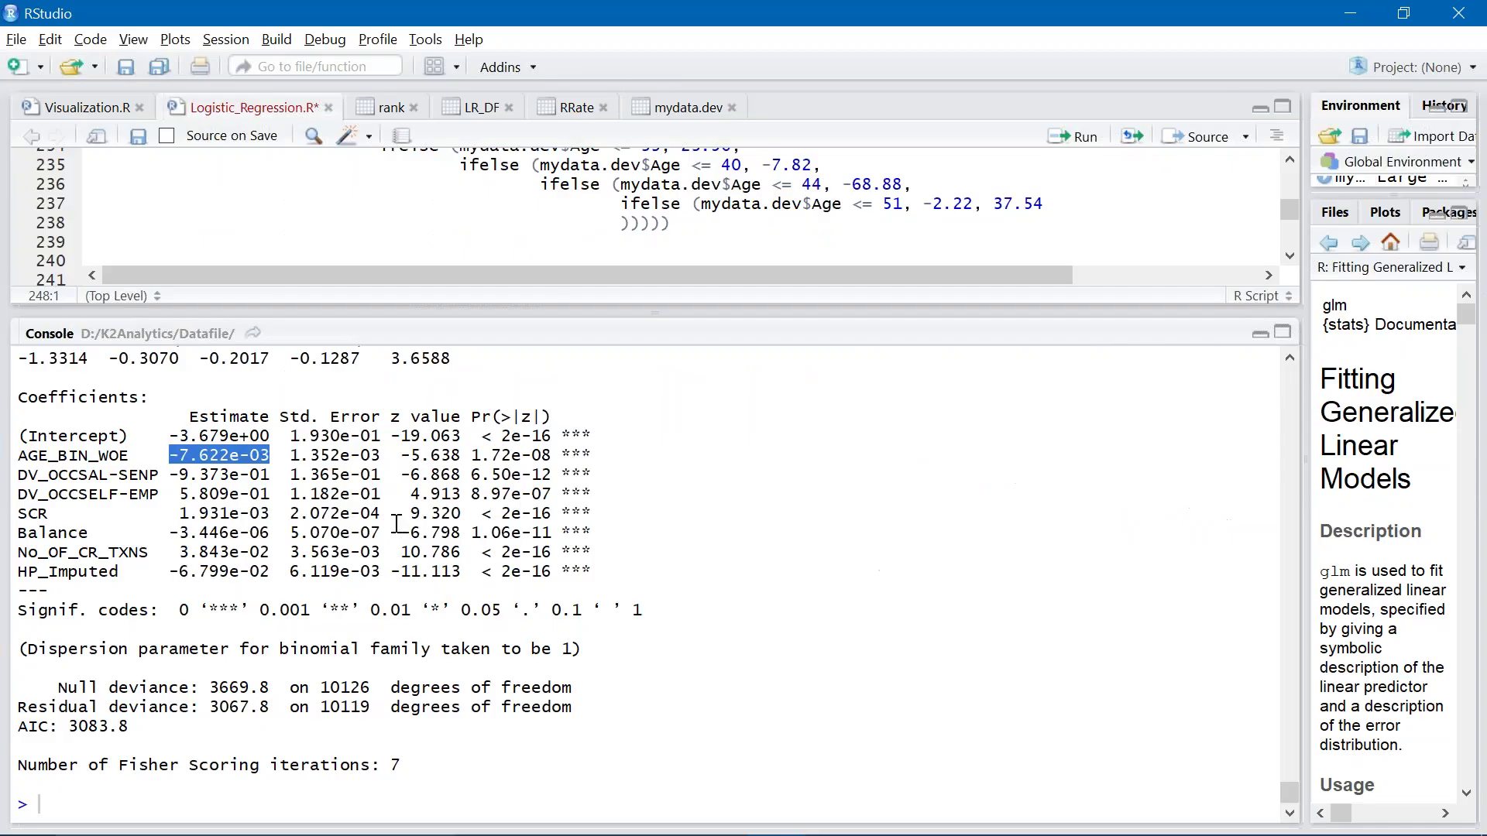
click(650, 575)
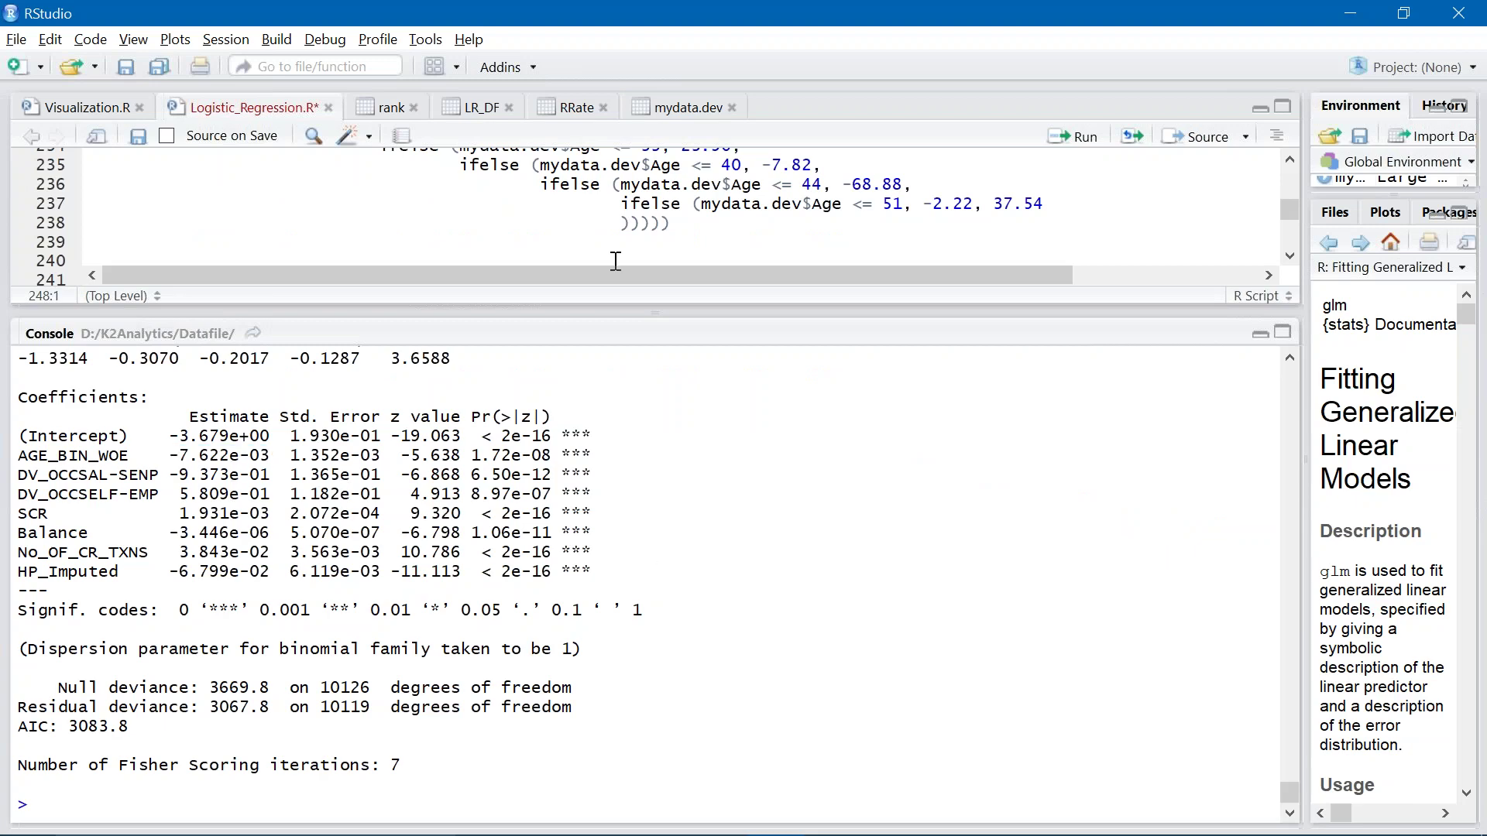
drag(652, 314, 649, 559)
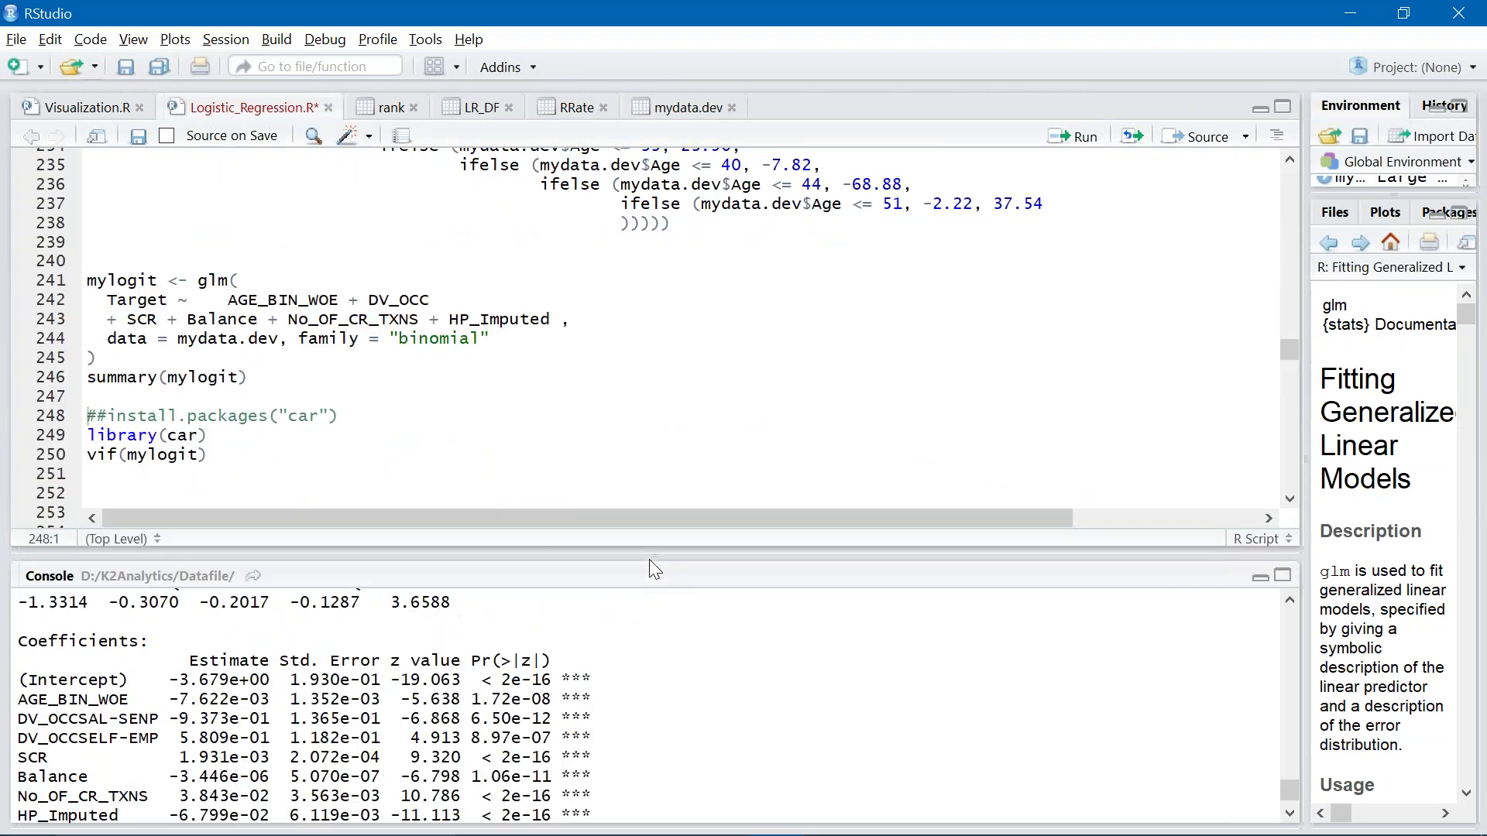
click(737, 238)
key(Up)
key(Up)
key(Up)
key(Up)
key(Up)
key(Up)
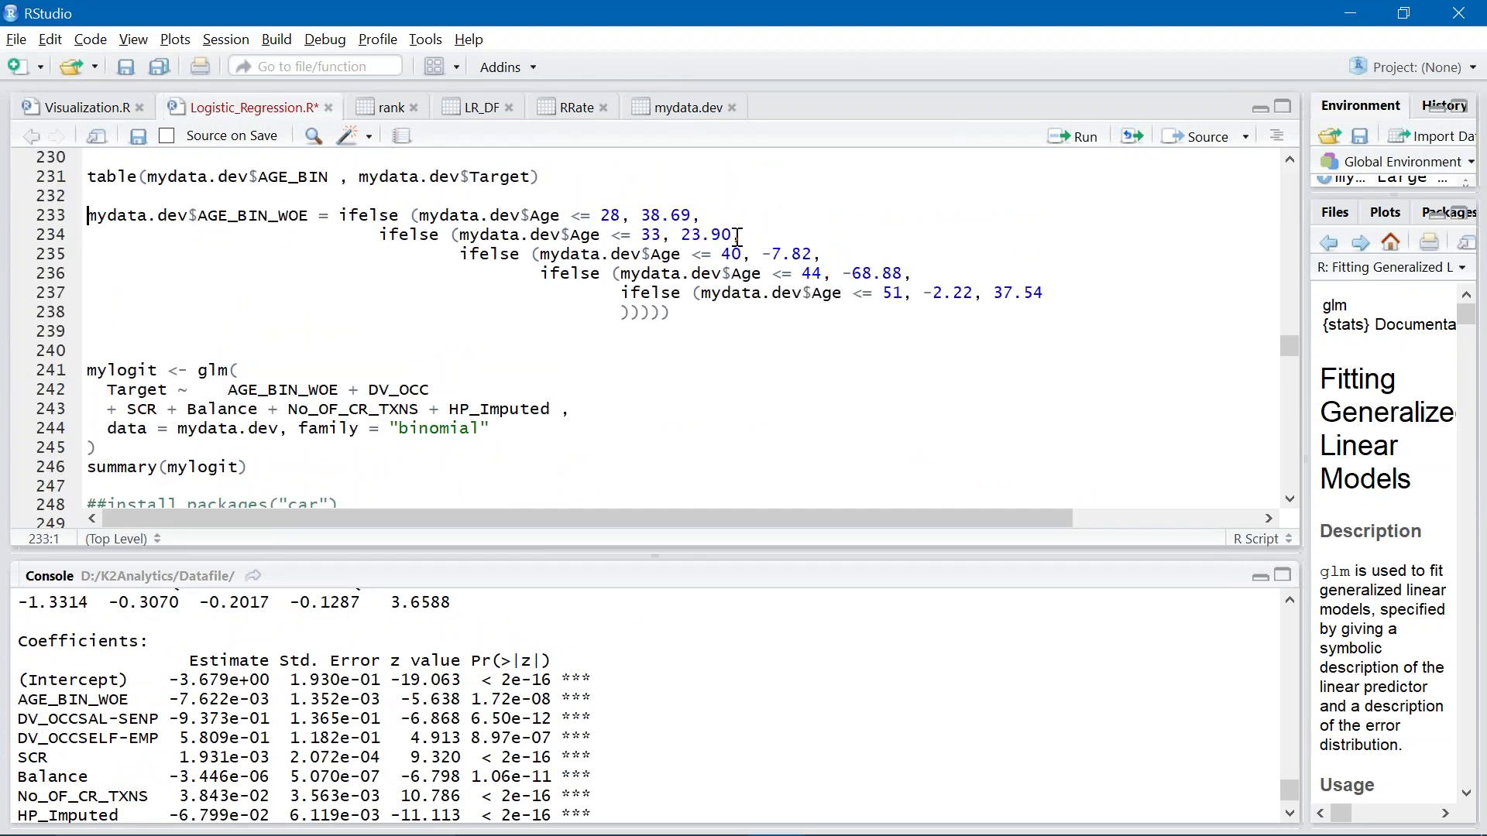
key(shift+Down)
key(shift+Down)
key(shift+Down)
key(shift+Down)
key(shift+Down)
key(shift+Down)
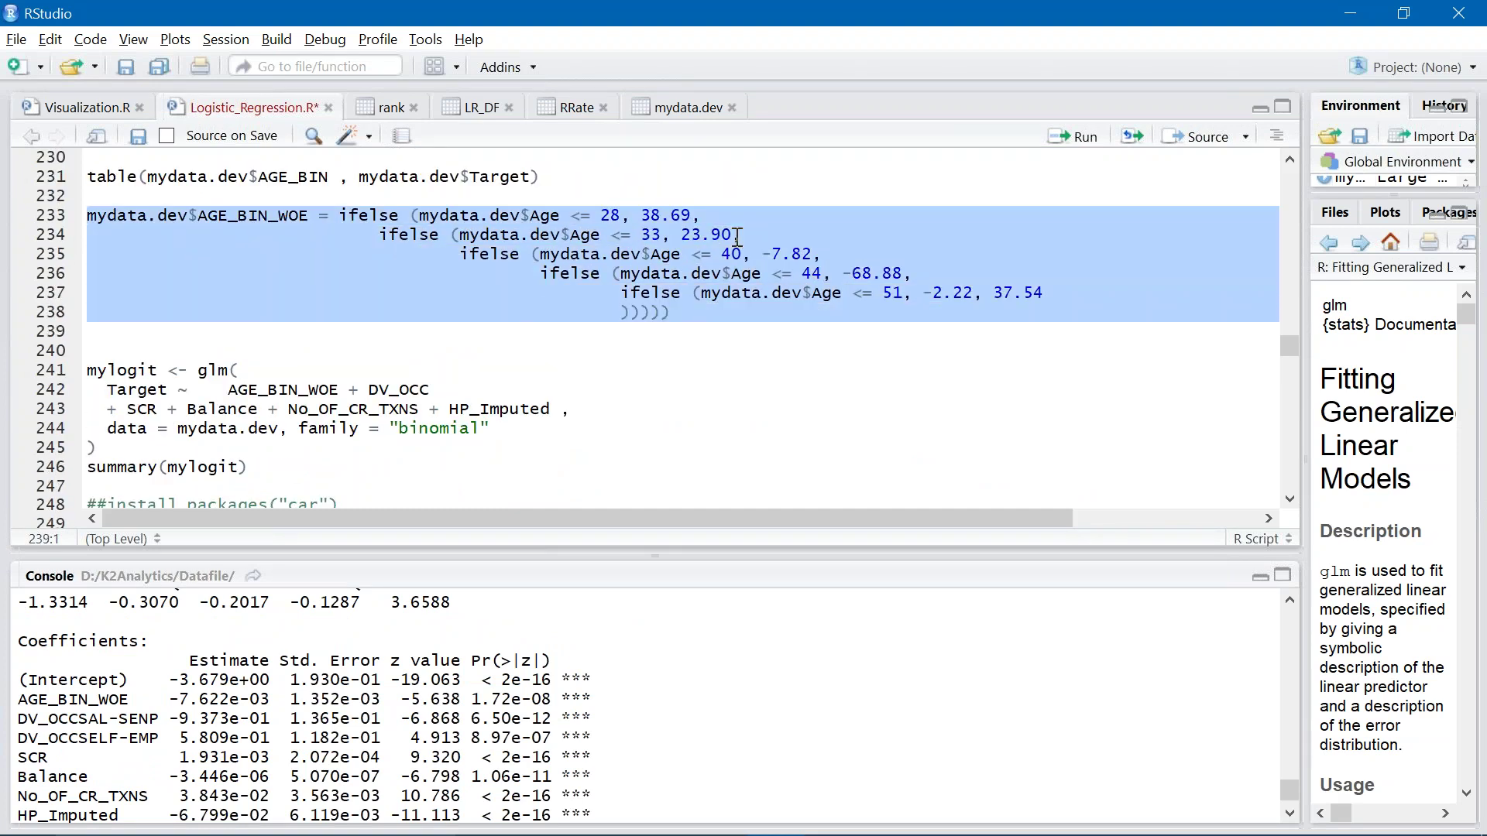
scroll(1293, 344, down, 1)
drag(1293, 370, 1304, 462)
drag(711, 425, 78, 331)
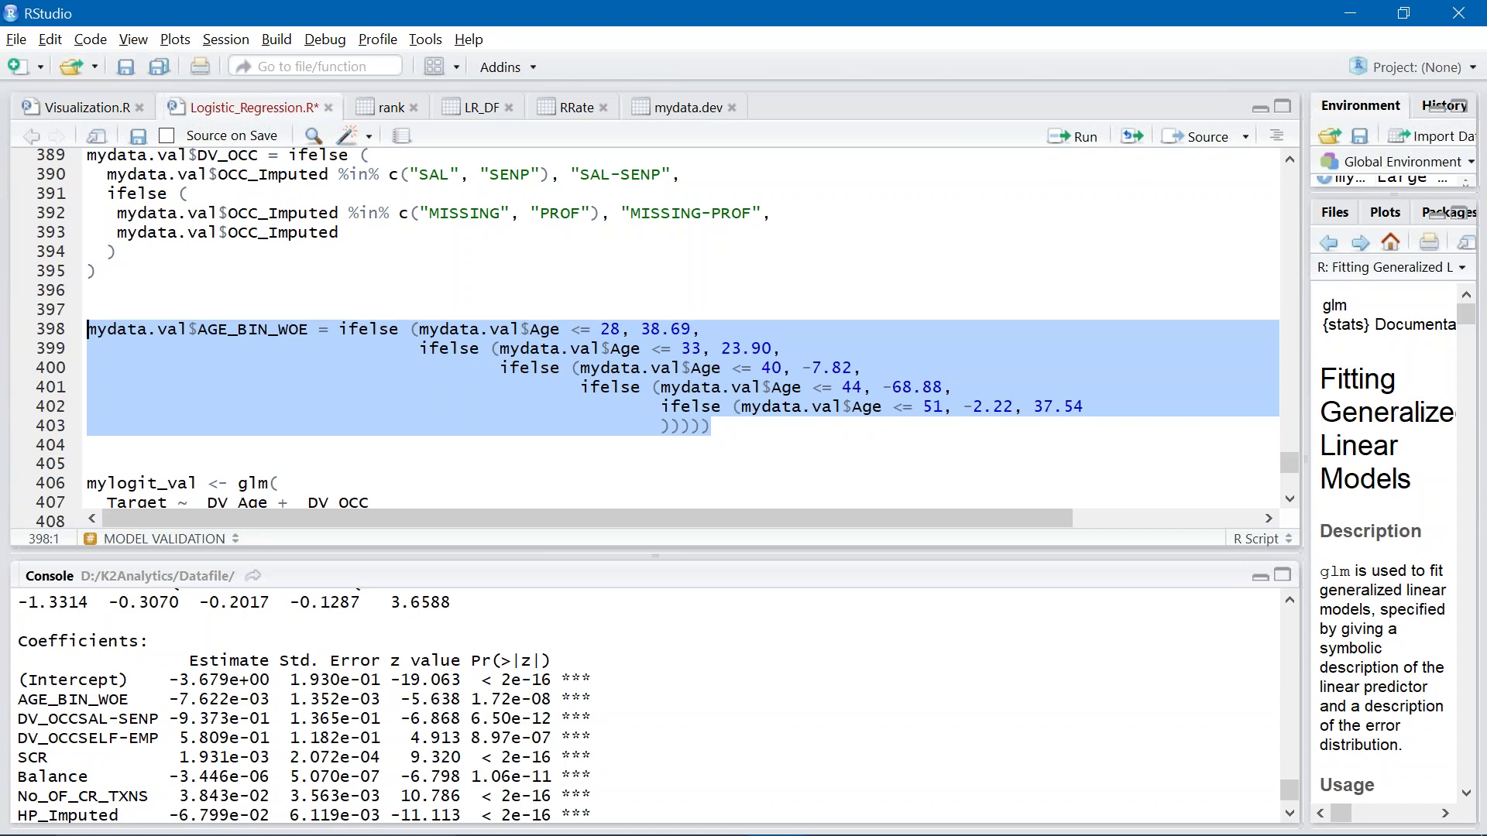
Run the mydata.val AGE_BIN_WOE recode on lines 398–403.
click(753, 348)
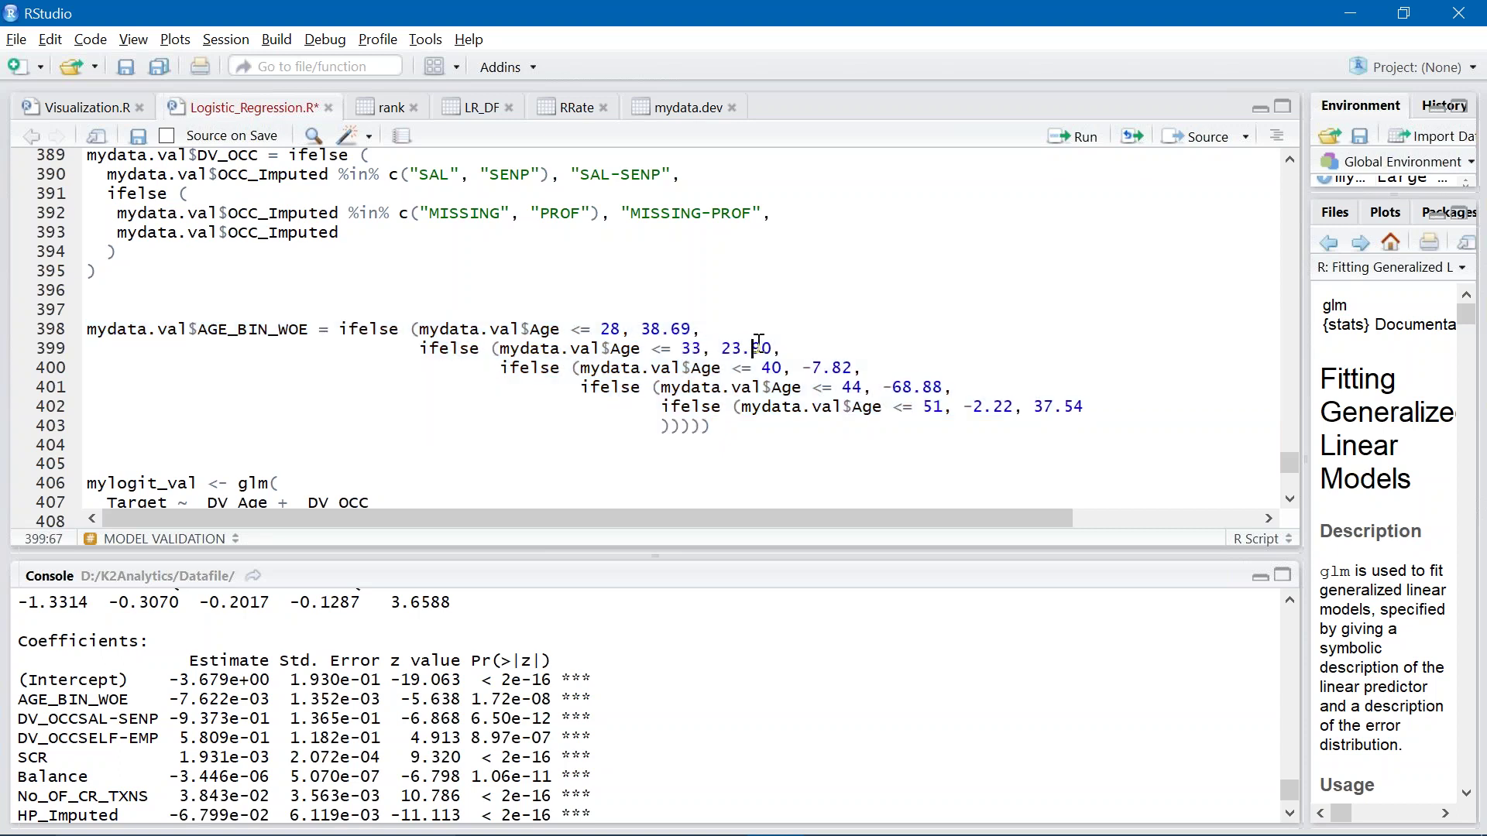
click(622, 328)
drag(734, 426, 64, 329)
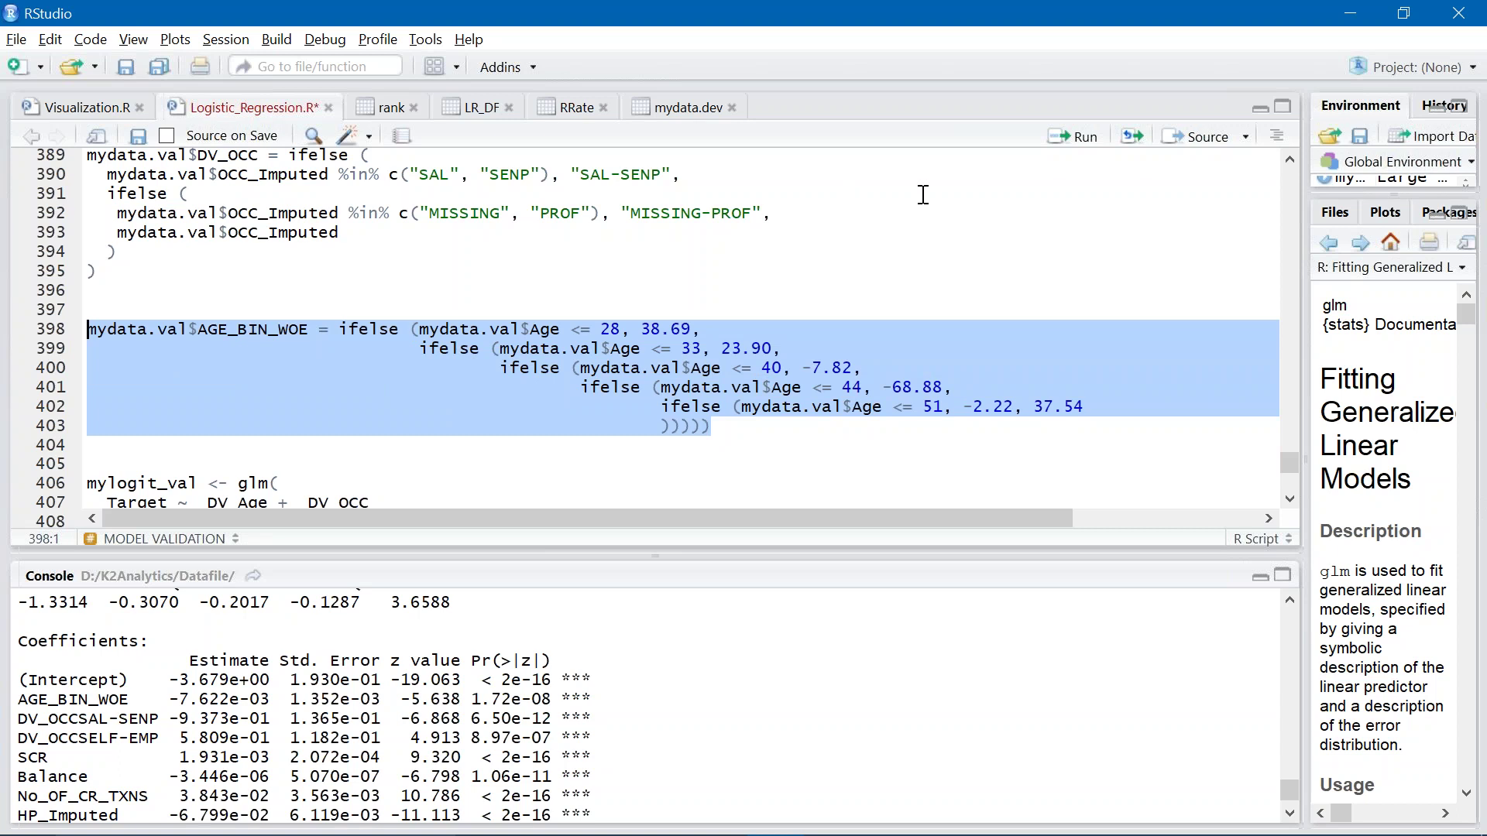
click(1083, 139)
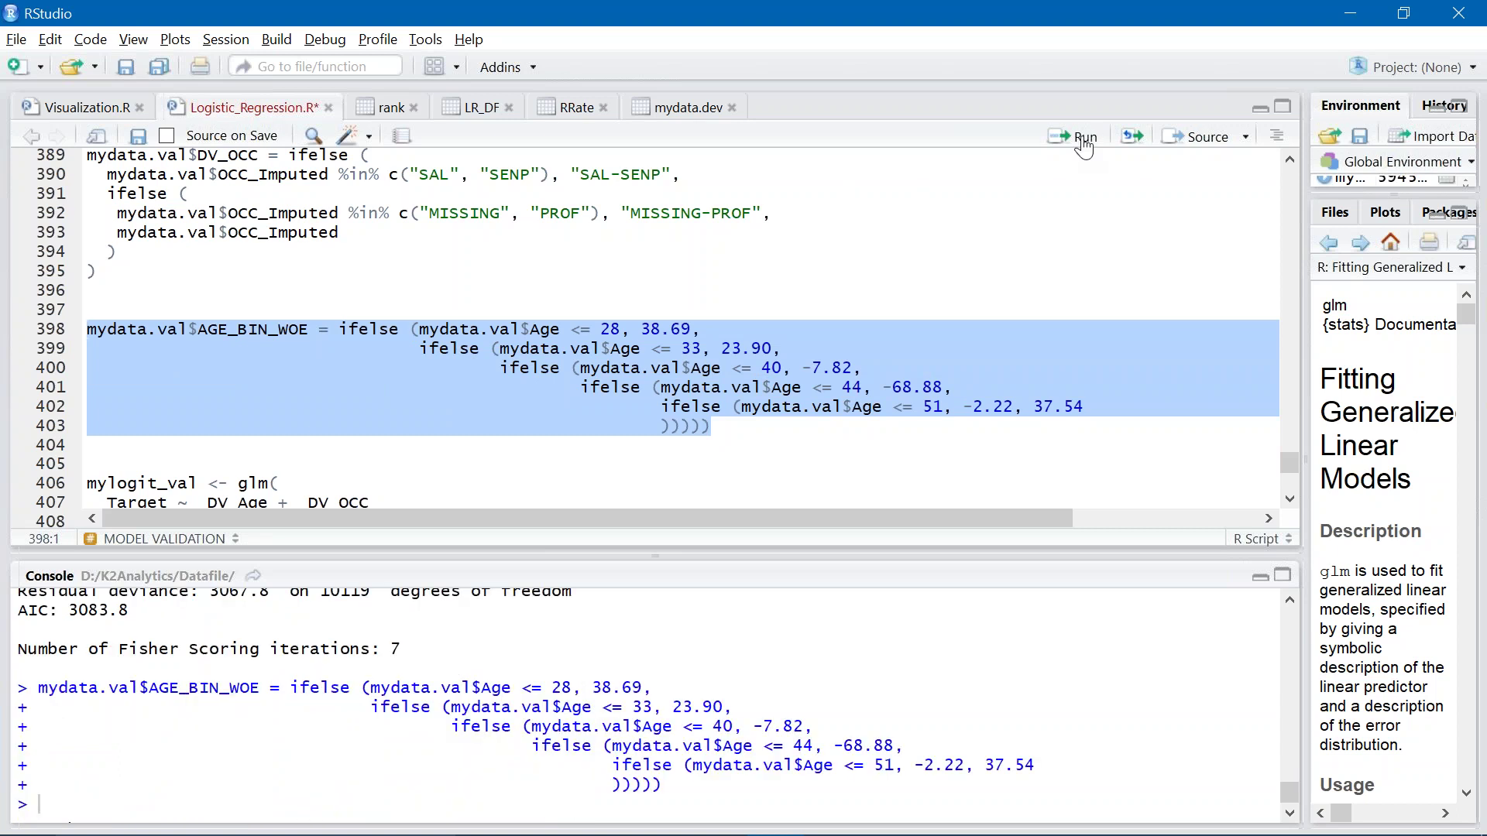
click(224, 457)
key(Down)
key(Down)
key(Down)
key(Down)
key(Down)
key(Down)
key(Down)
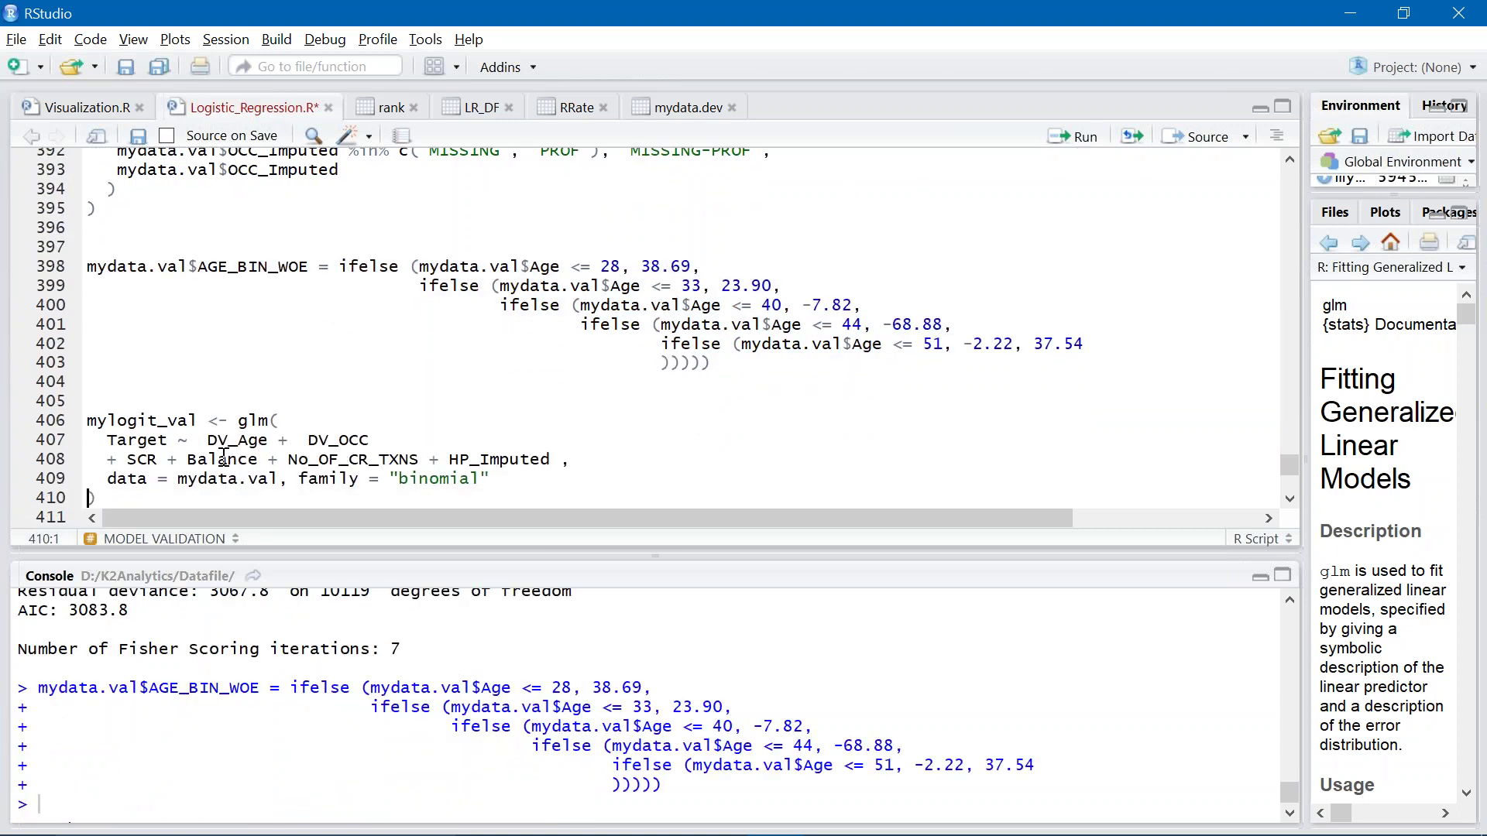
Put AGE_BIN_WOE into the mylogit_val glm, fit it and print summary(mylogit_val).
double_click(268, 229)
key(Down)
key(Down)
key(Down)
key(Down)
key(Down)
key(Down)
key(Down)
key(Down)
key(Down)
key(Down)
key(Down)
key(Down)
key(Down)
key(Down)
key(Down)
key(Down)
key(Down)
key(Down)
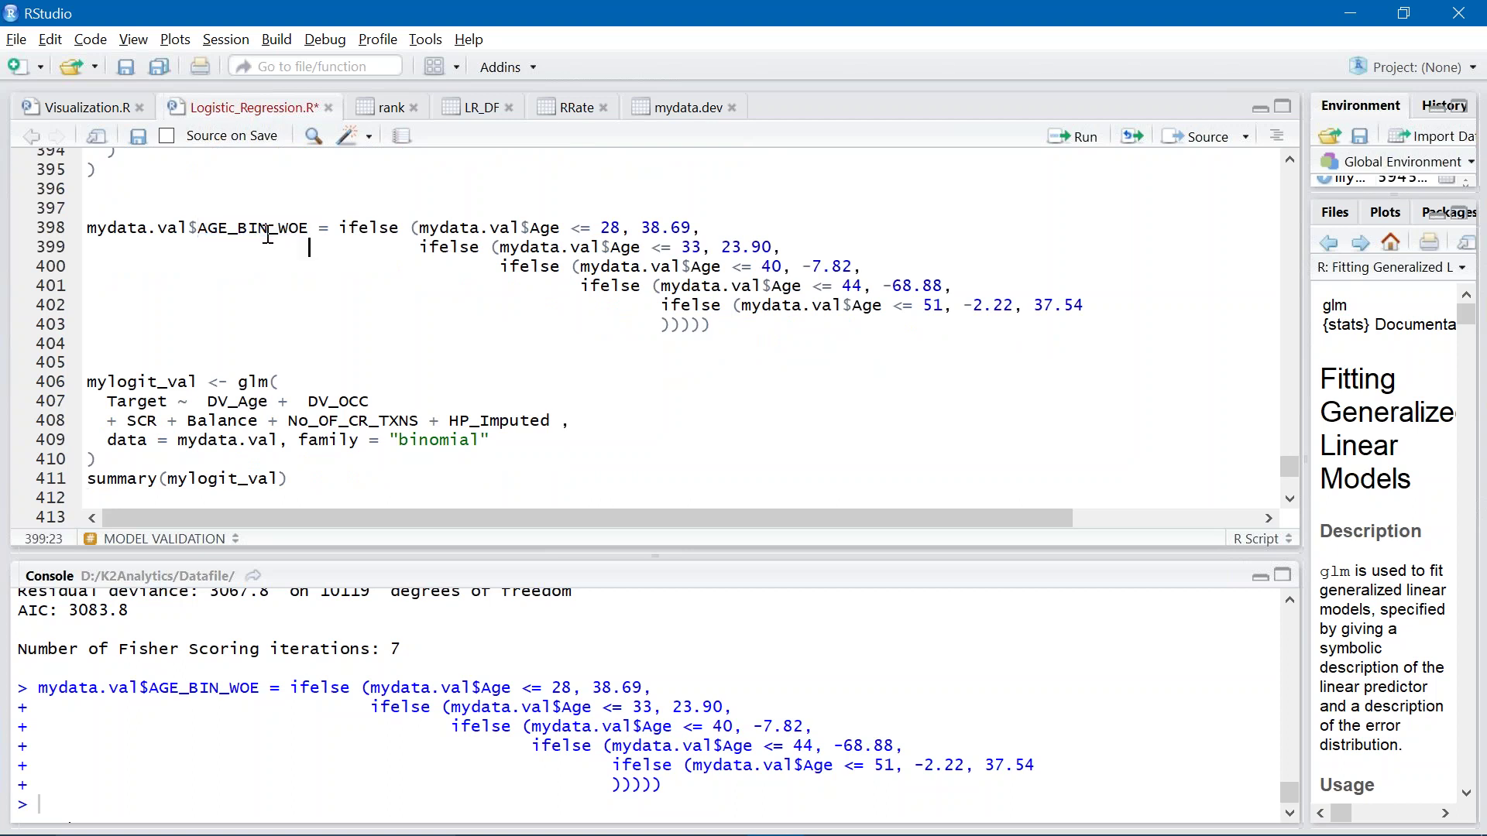
key(Down)
key(Down)
key(Down)
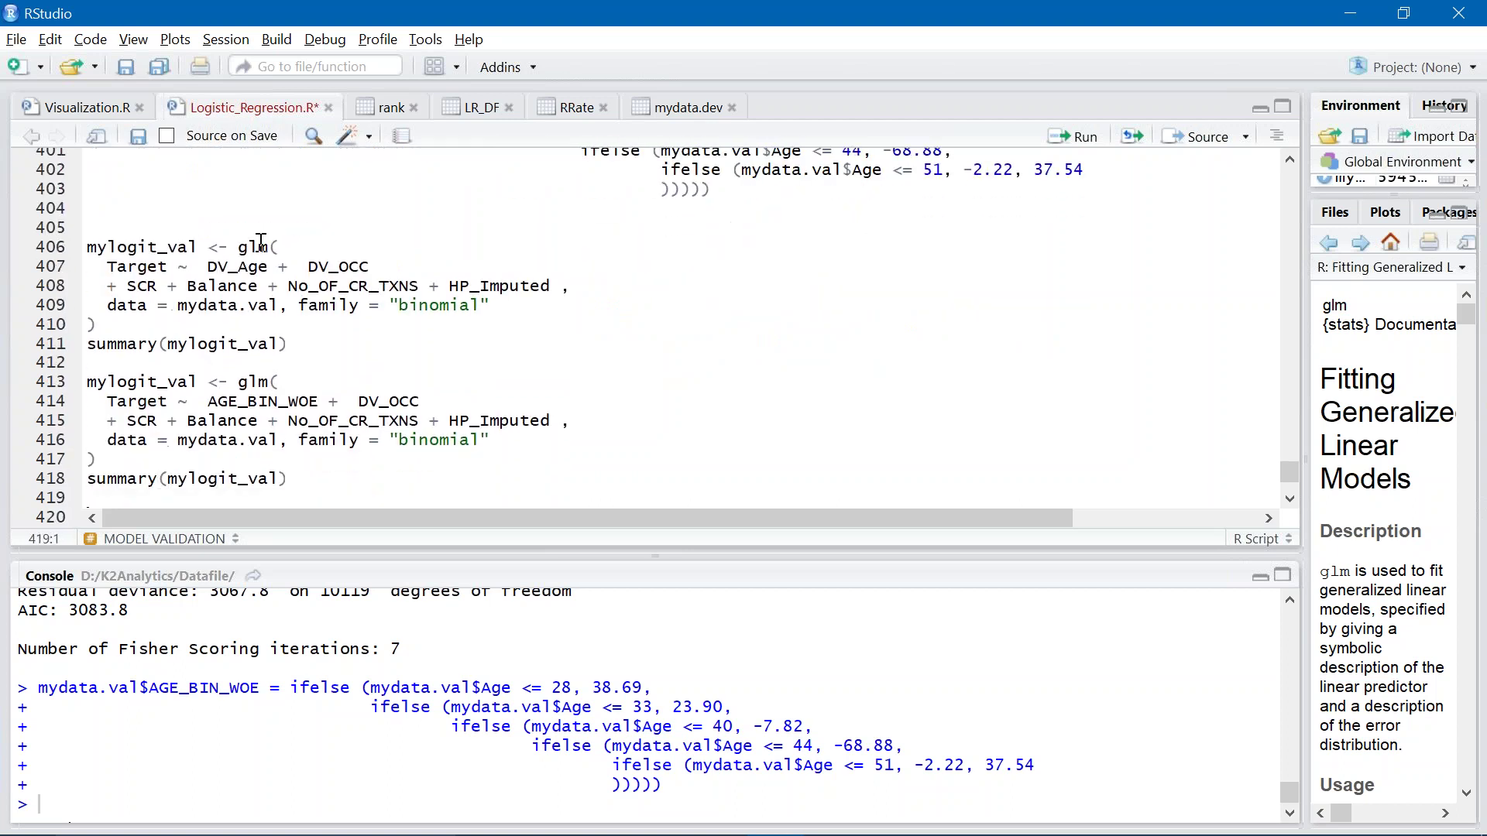
drag(90, 383, 290, 460)
click(1076, 136)
drag(288, 478, 87, 478)
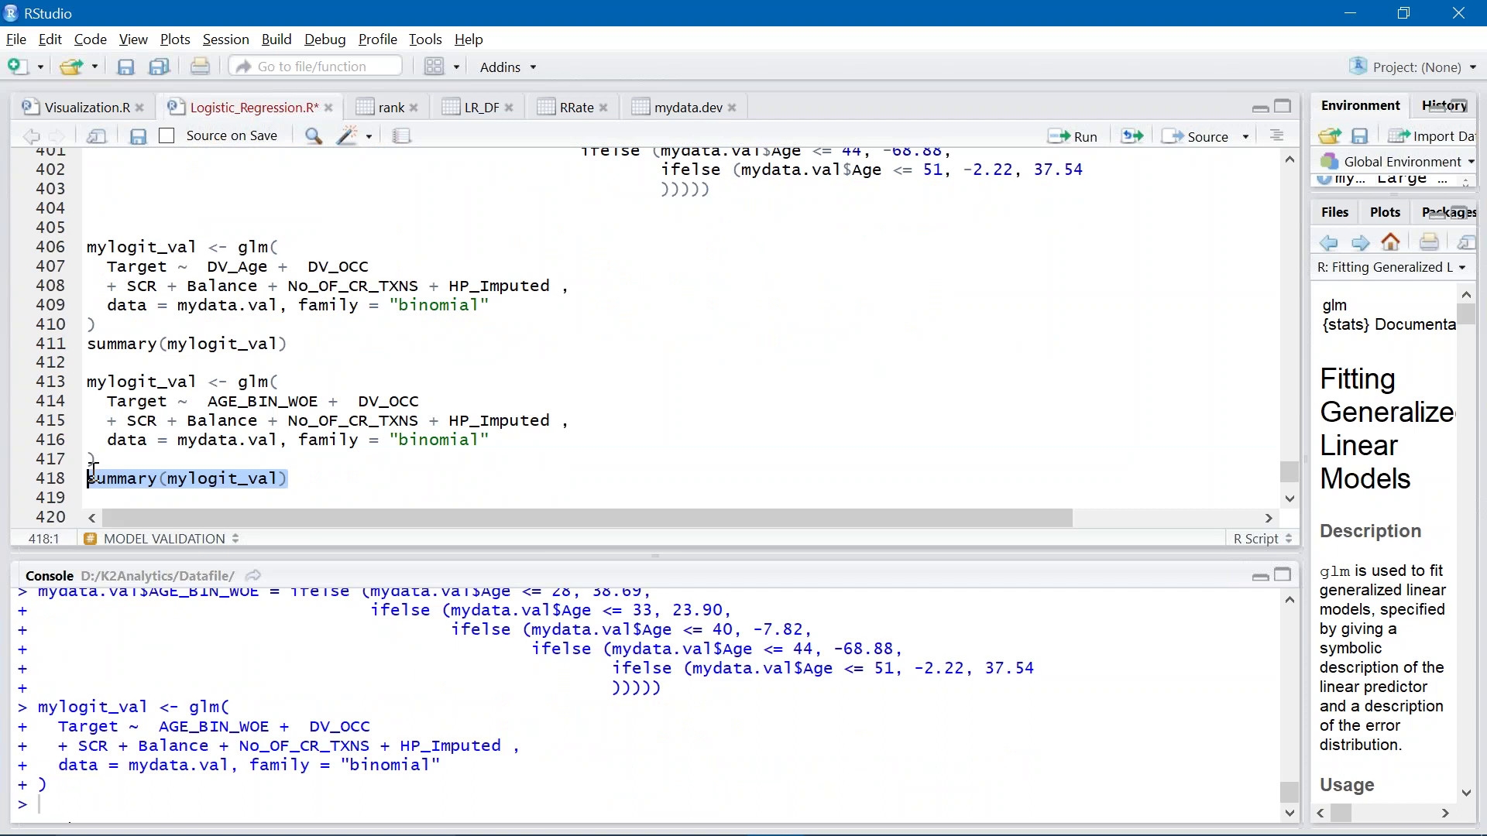
click(1077, 136)
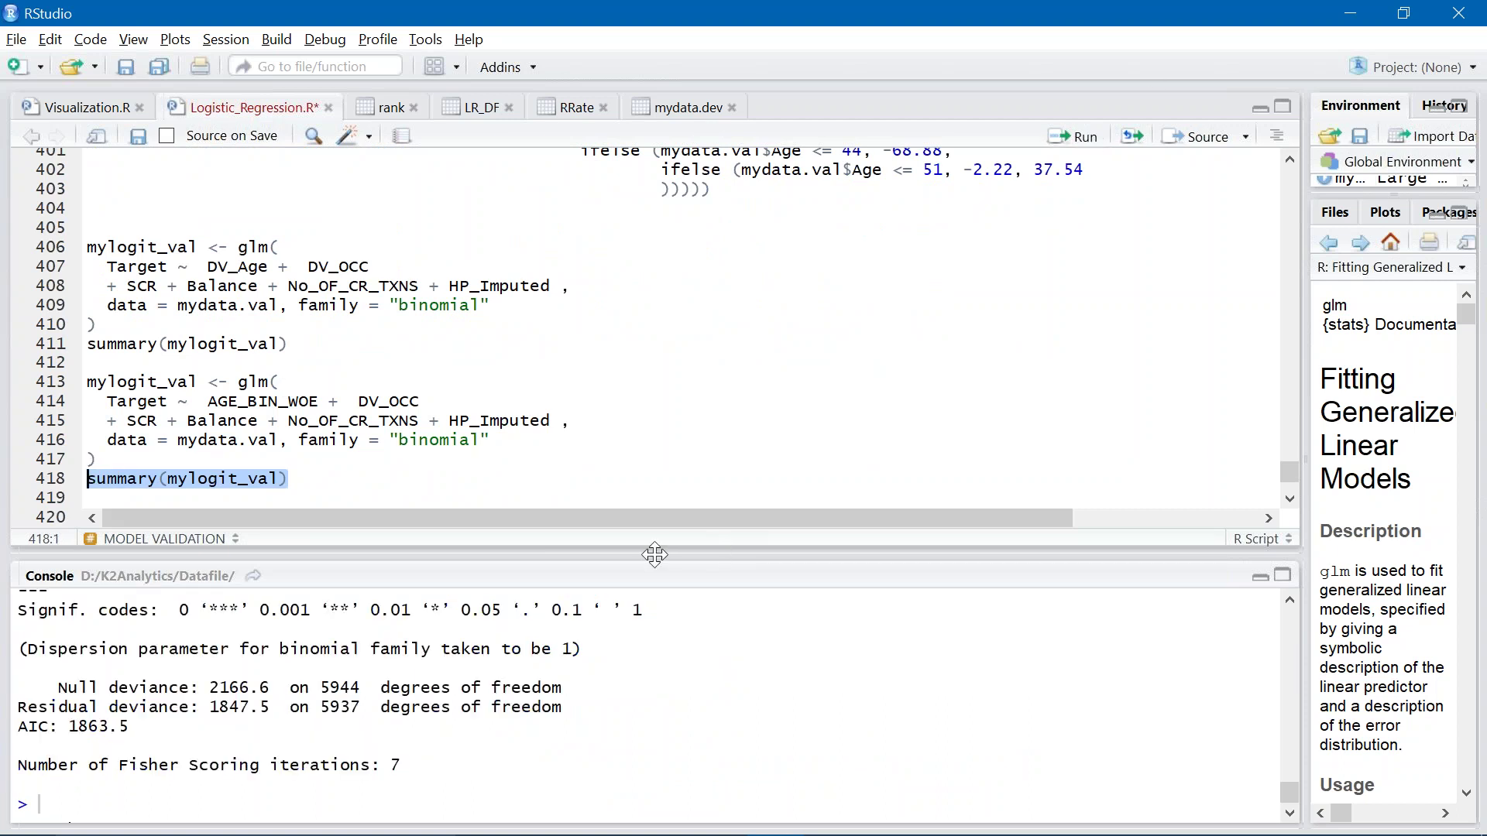
Select the validation coefficient table with AGE_BIN_WOE at -3.745e-03 and AIC 1863.5.
drag(656, 554, 656, 252)
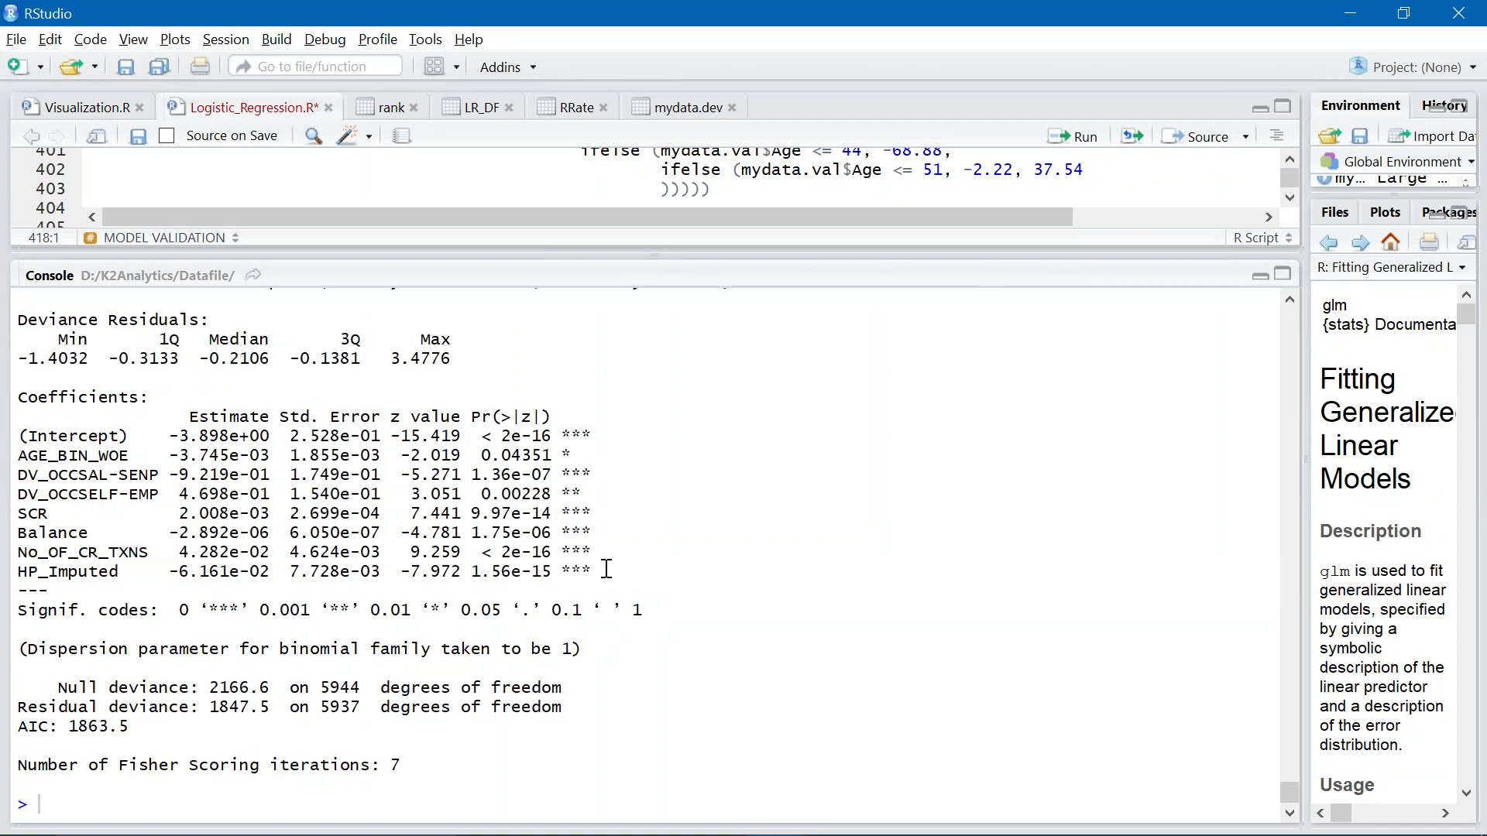
drag(563, 435, 418, 455)
drag(39, 417, 608, 573)
key(ctrl+c)
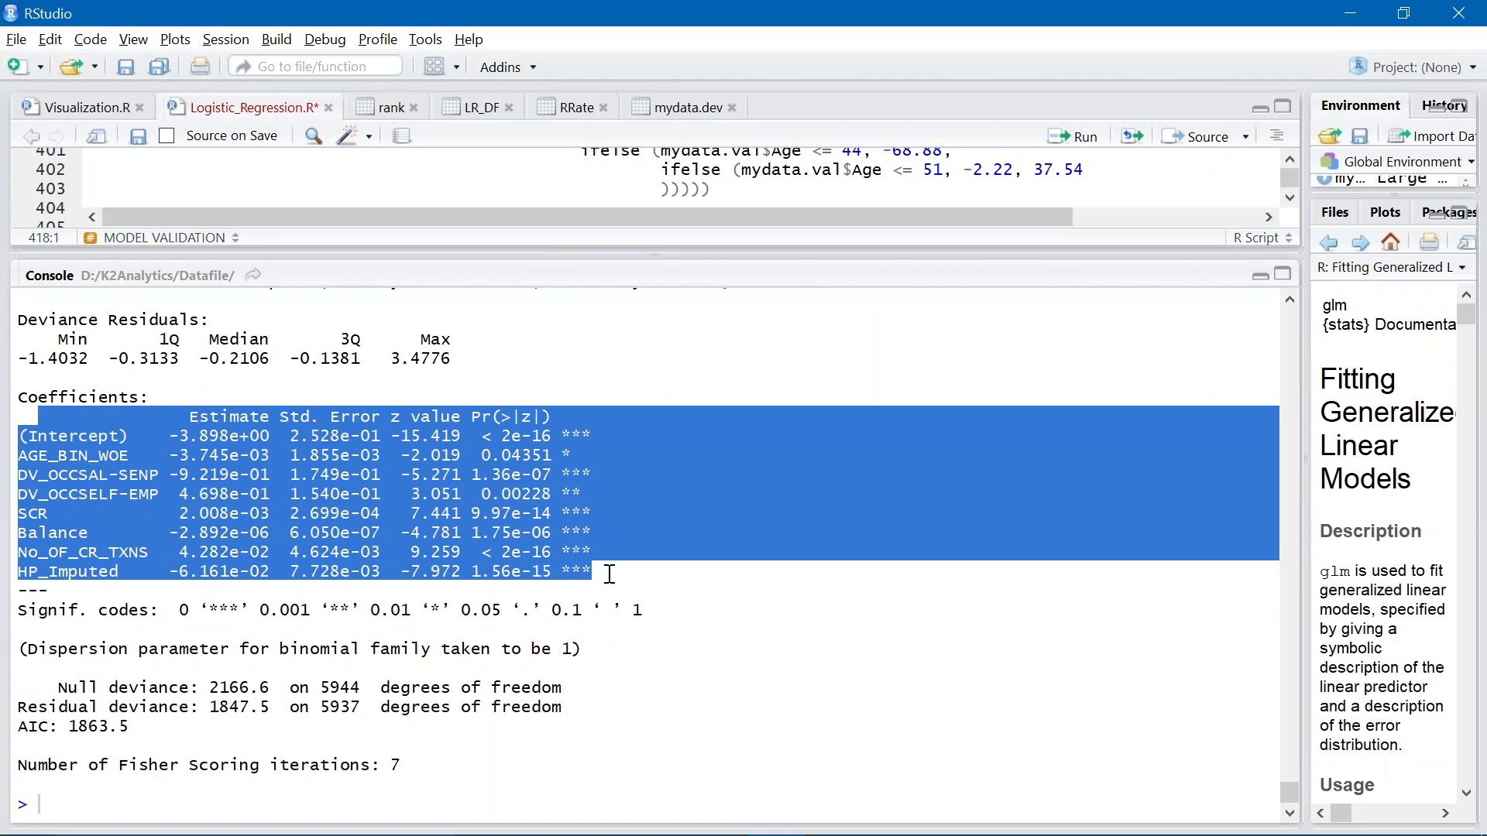
key(alt+Tab)
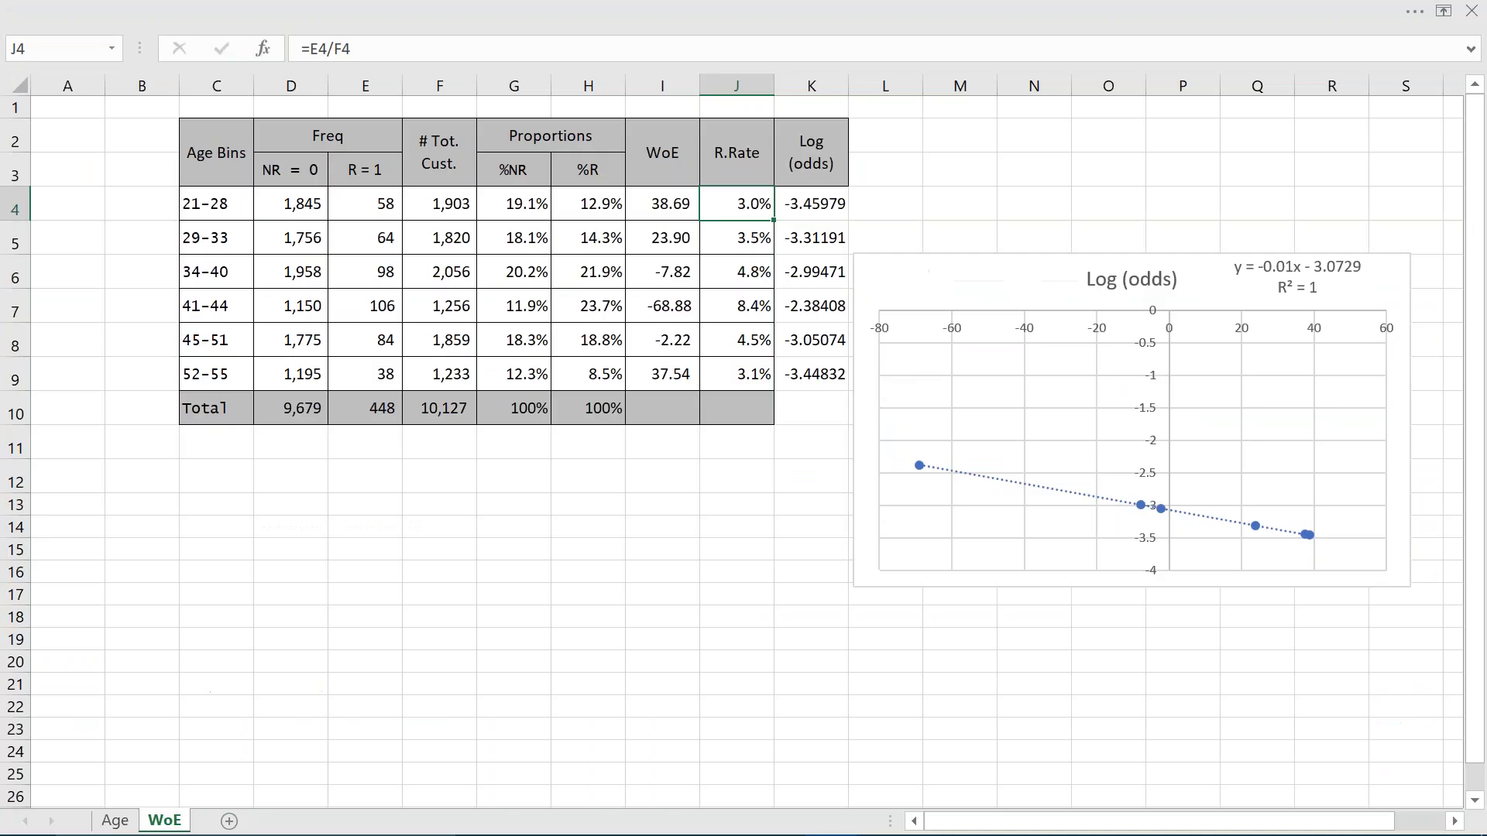
Add a new Sheet2 and paste the validation coefficient table at K3.
click(229, 822)
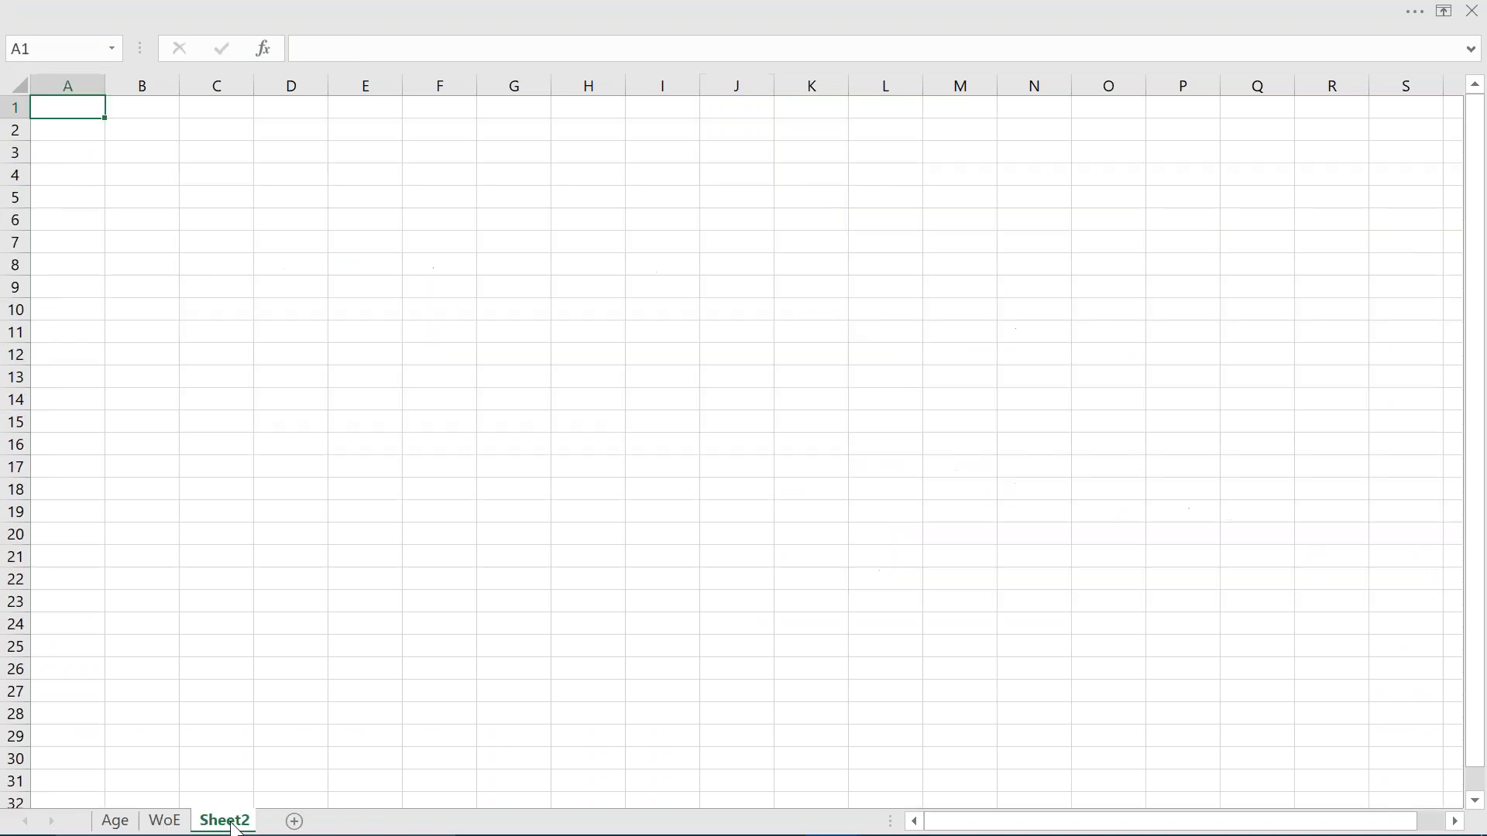
click(818, 154)
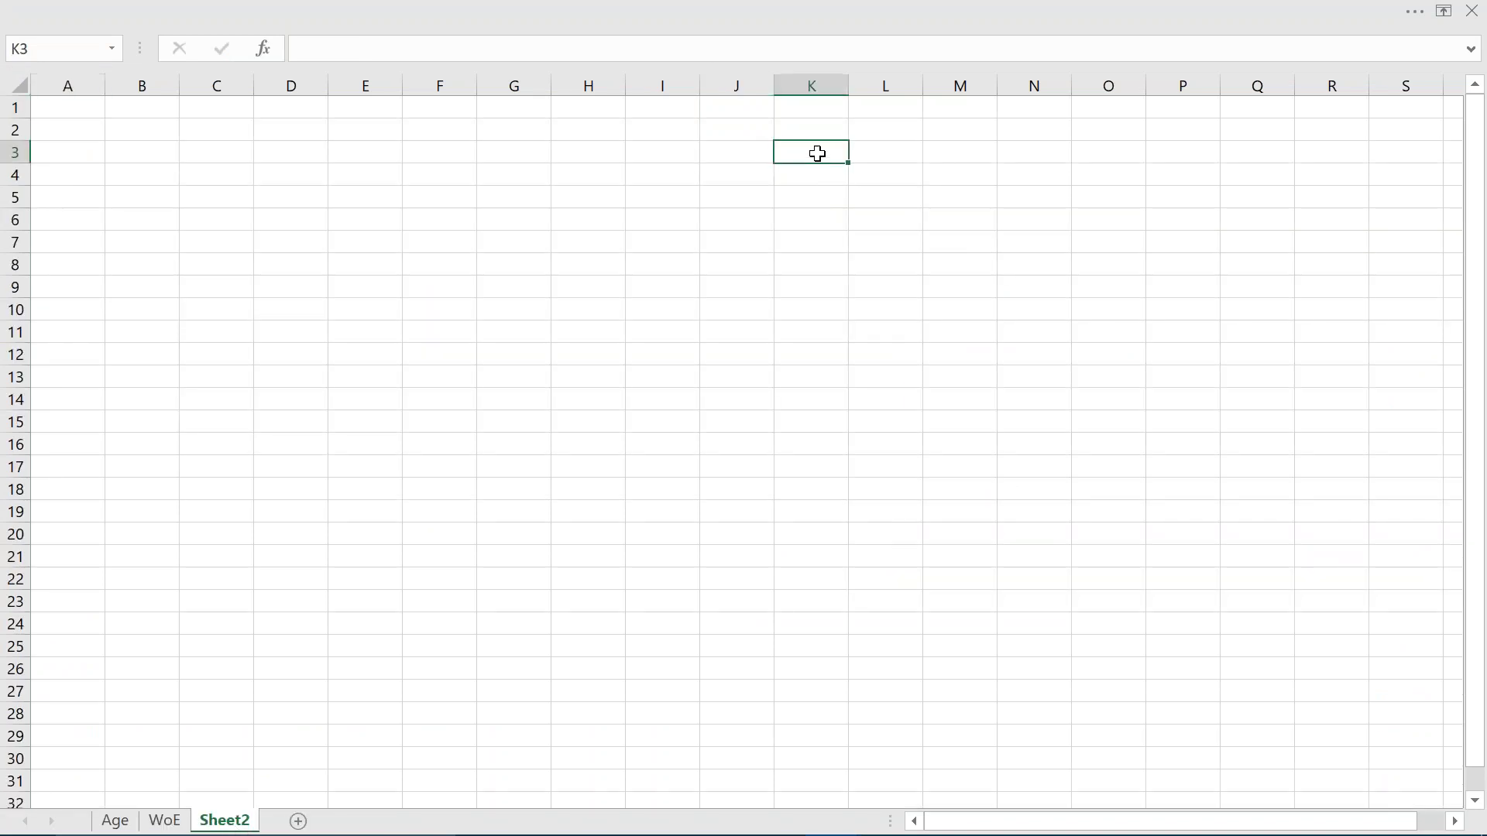
key(ctrl+v)
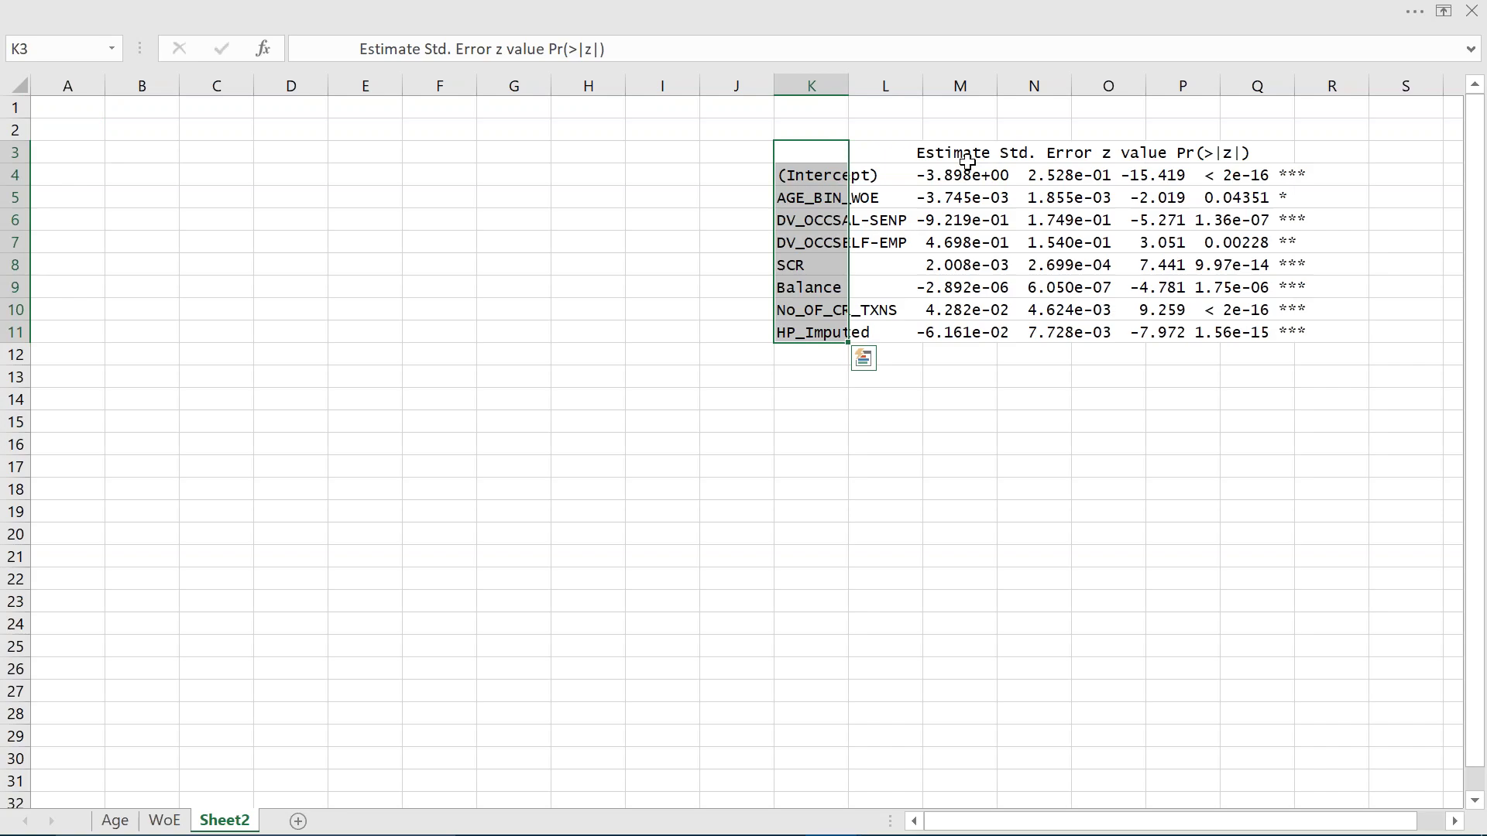
Copy the development model's coefficients from the RStudio console and paste them at C3.
key(alt+Tab)
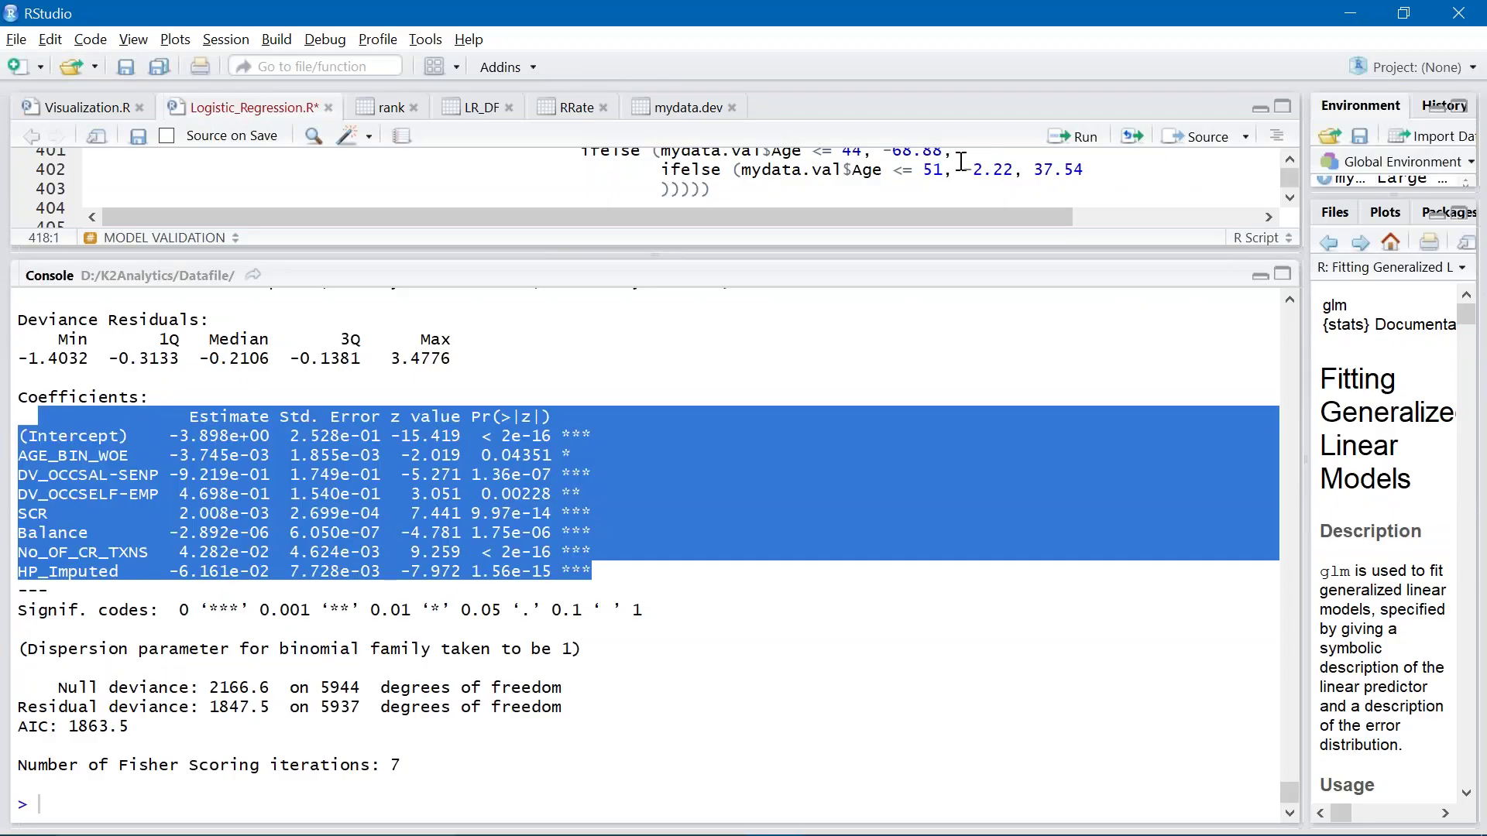
drag(1289, 788, 1287, 716)
drag(592, 523, 14, 367)
key(ctrl+c)
key(alt+Tab)
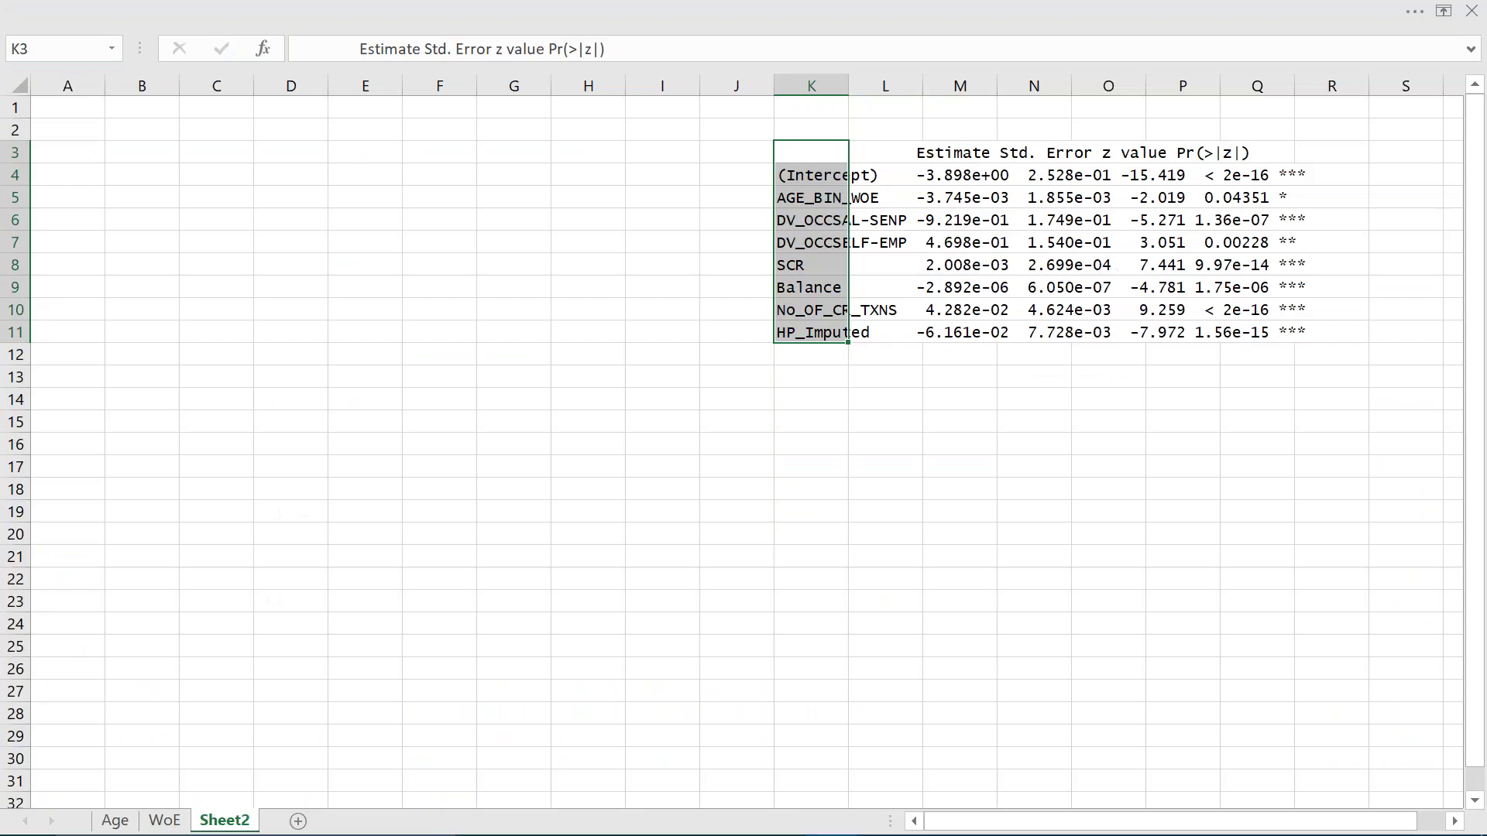
click(197, 153)
key(ctrl+v)
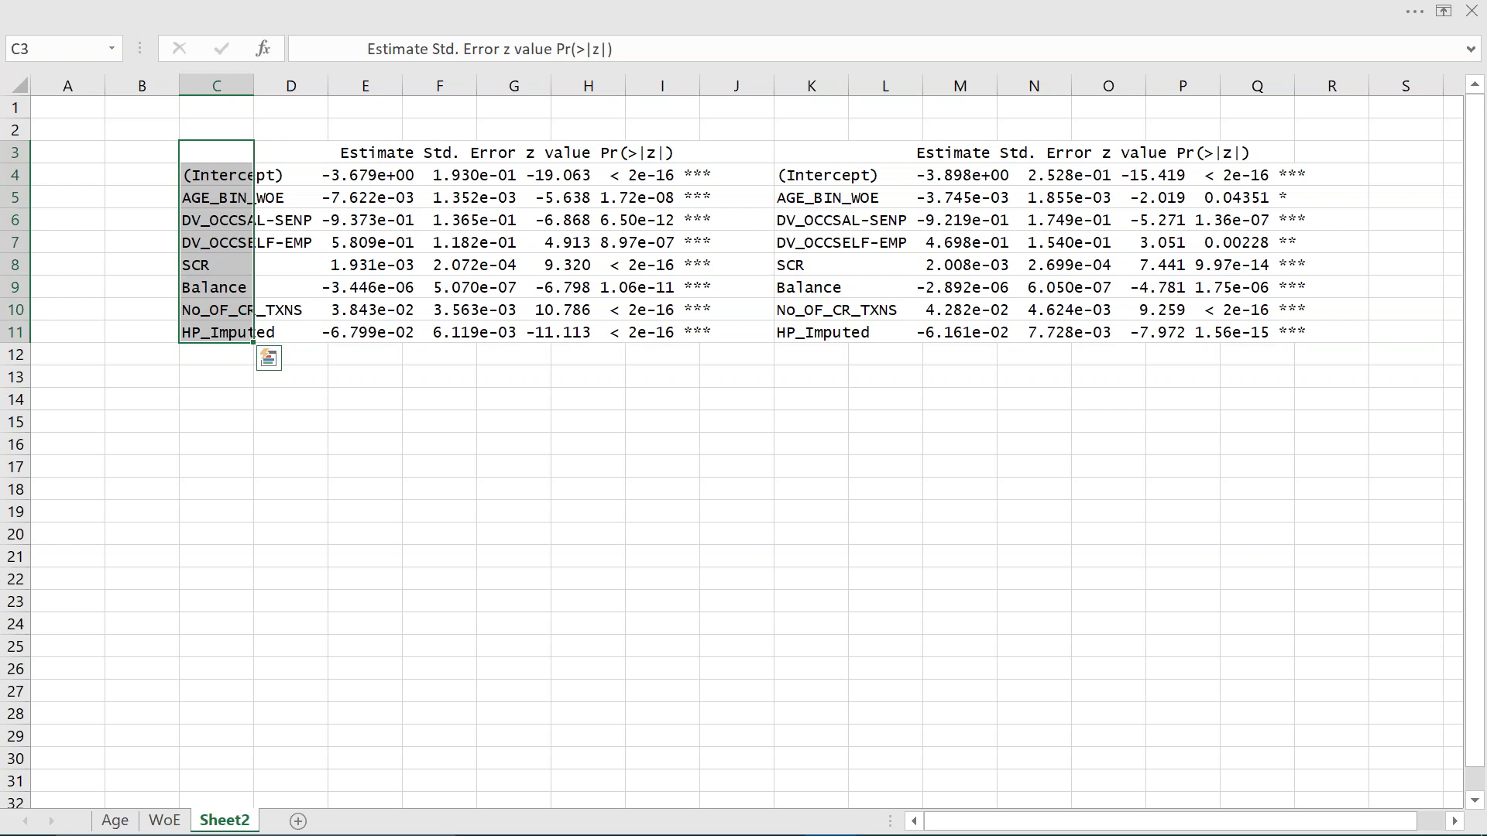
Auto-fit column C on Sheet2, then narrow it slightly to bring the validation figures alongside.
click(228, 220)
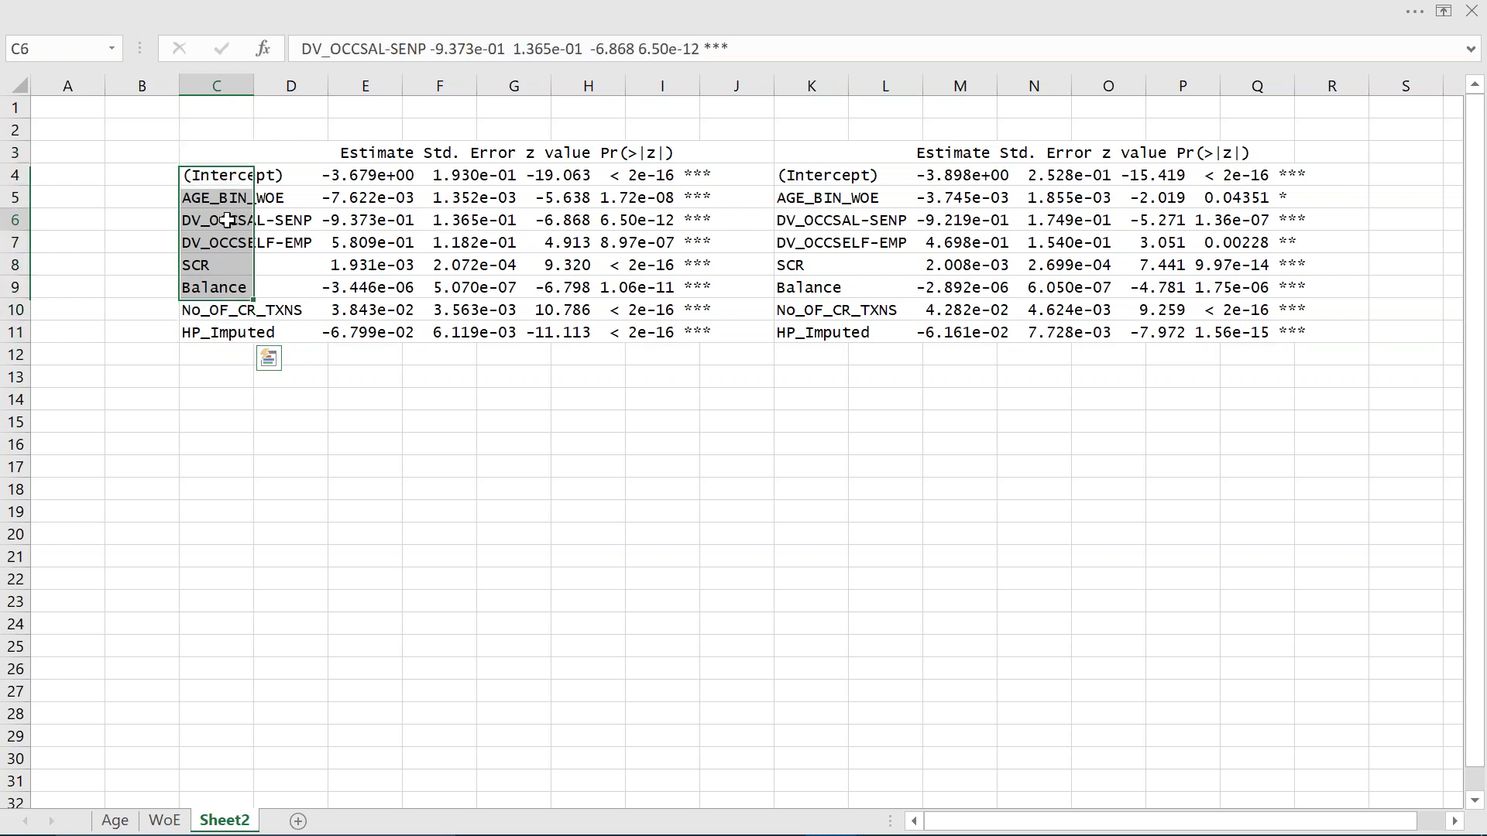
double_click(255, 87)
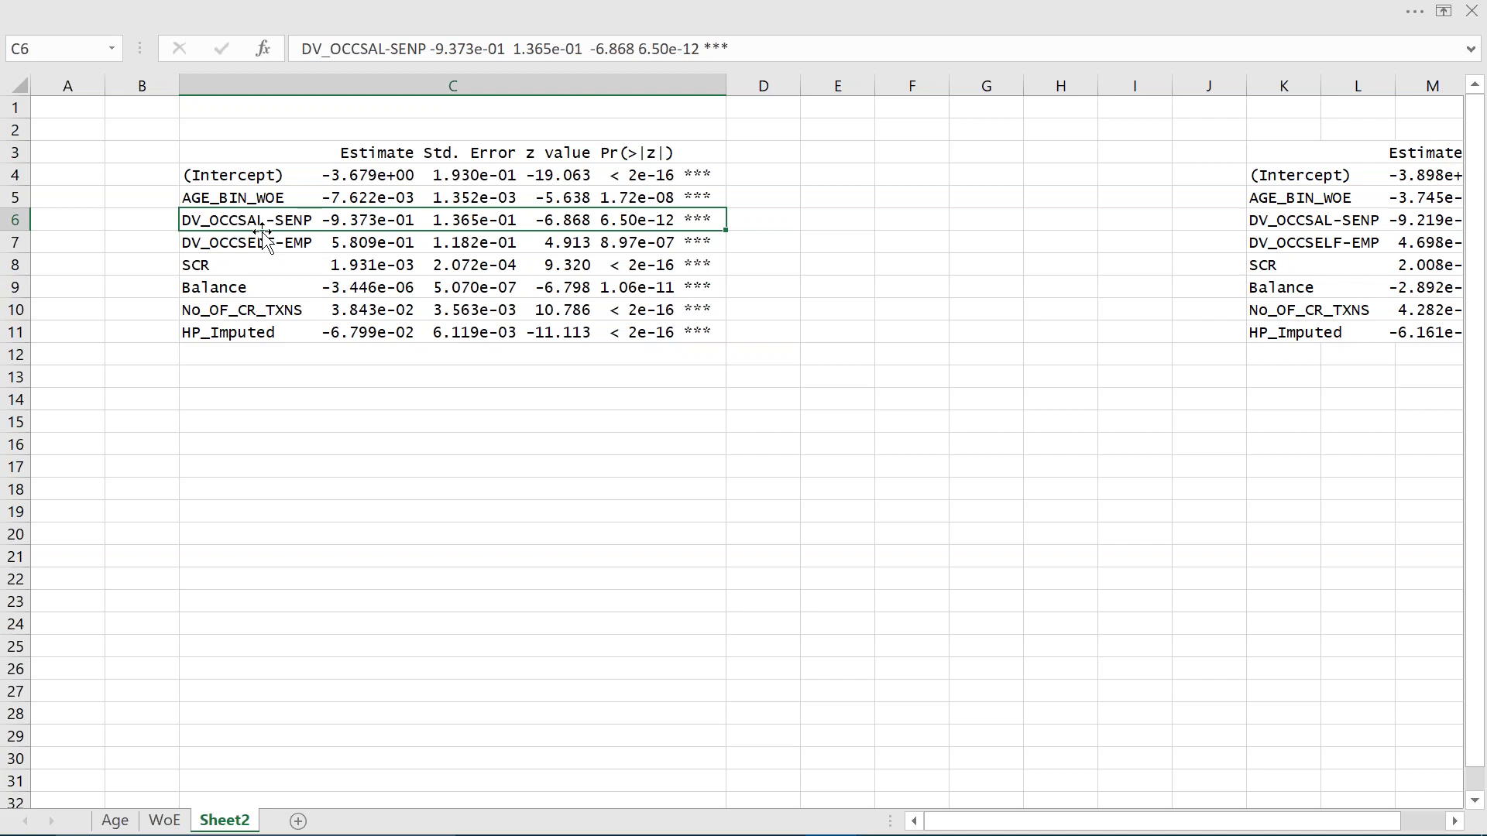
text(DV_OCCSAL-SENP -9.373e-01  1.365e-01  -6.868 6.50e-12 *** DV_OCCSELF-EMP  5.809e-01  1.182e-01   4.913 8.97e-07 ***)
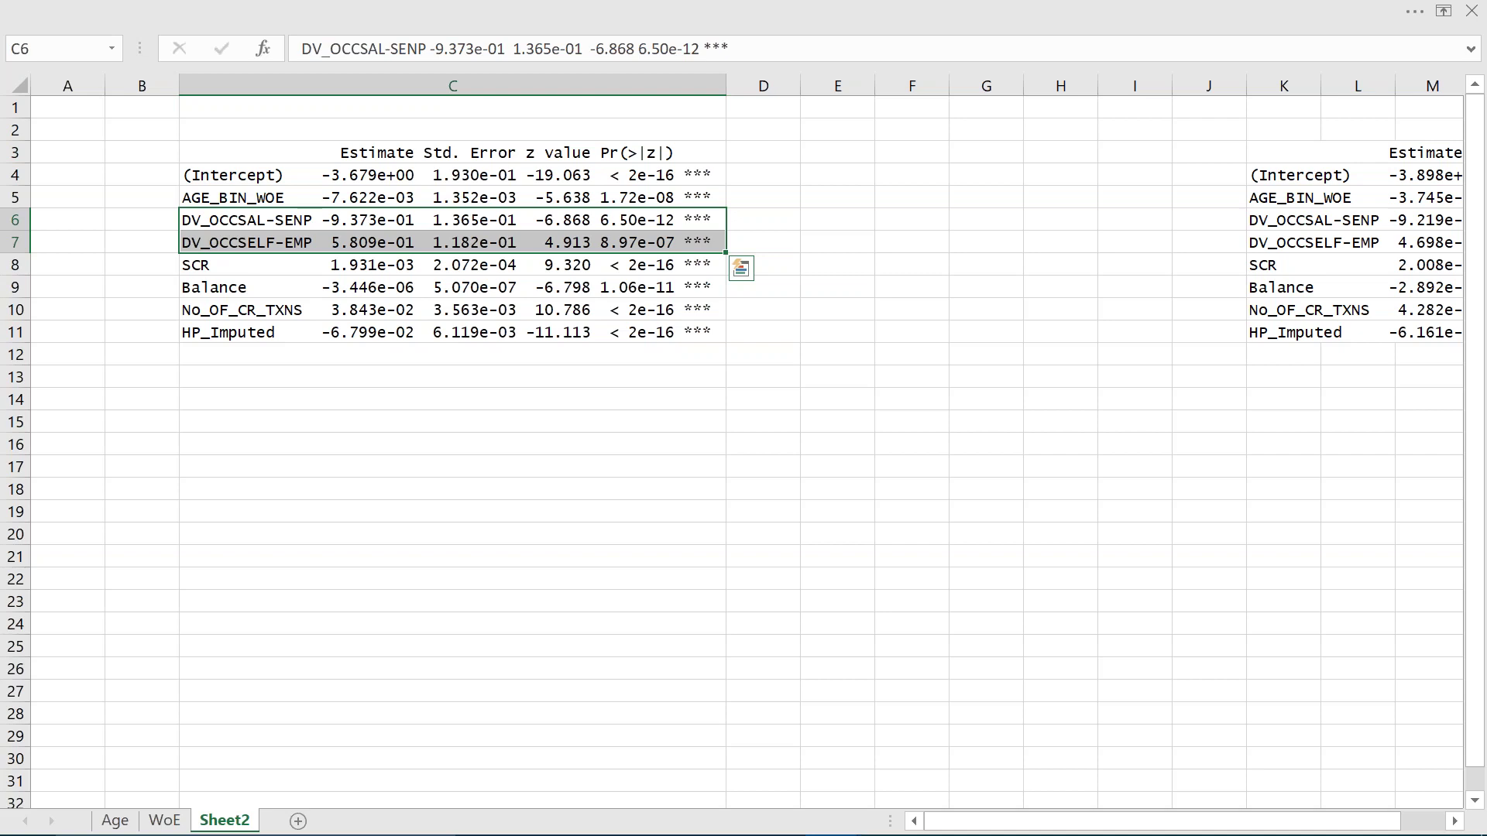
key(Escape)
drag(725, 87, 623, 102)
mouse_move(743, 813)
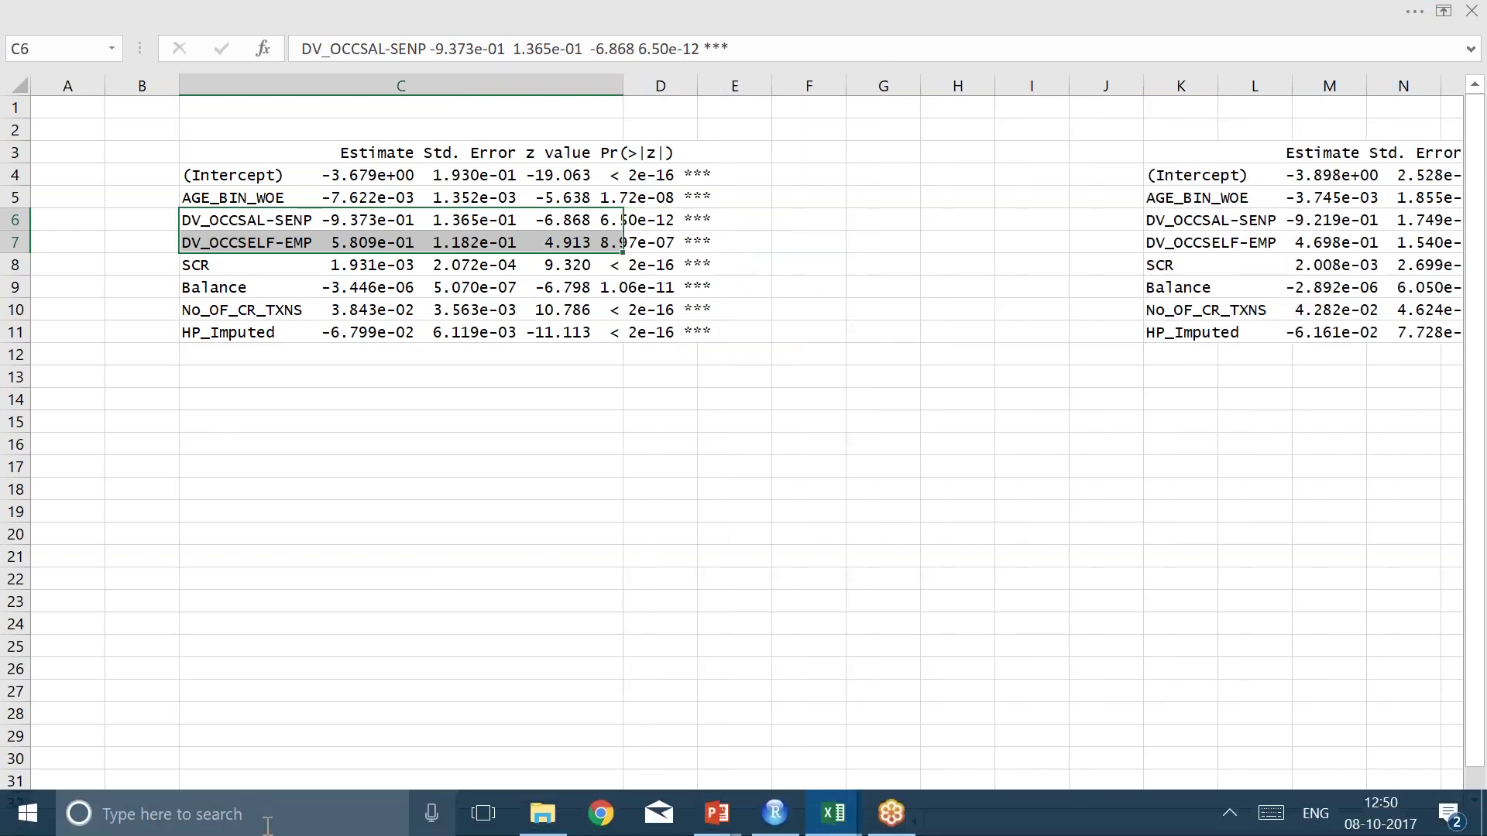
Bring the running PowerPoint slide show forward and step past Occupation Categories to the Multi-collinearity slide.
click(718, 821)
click(791, 713)
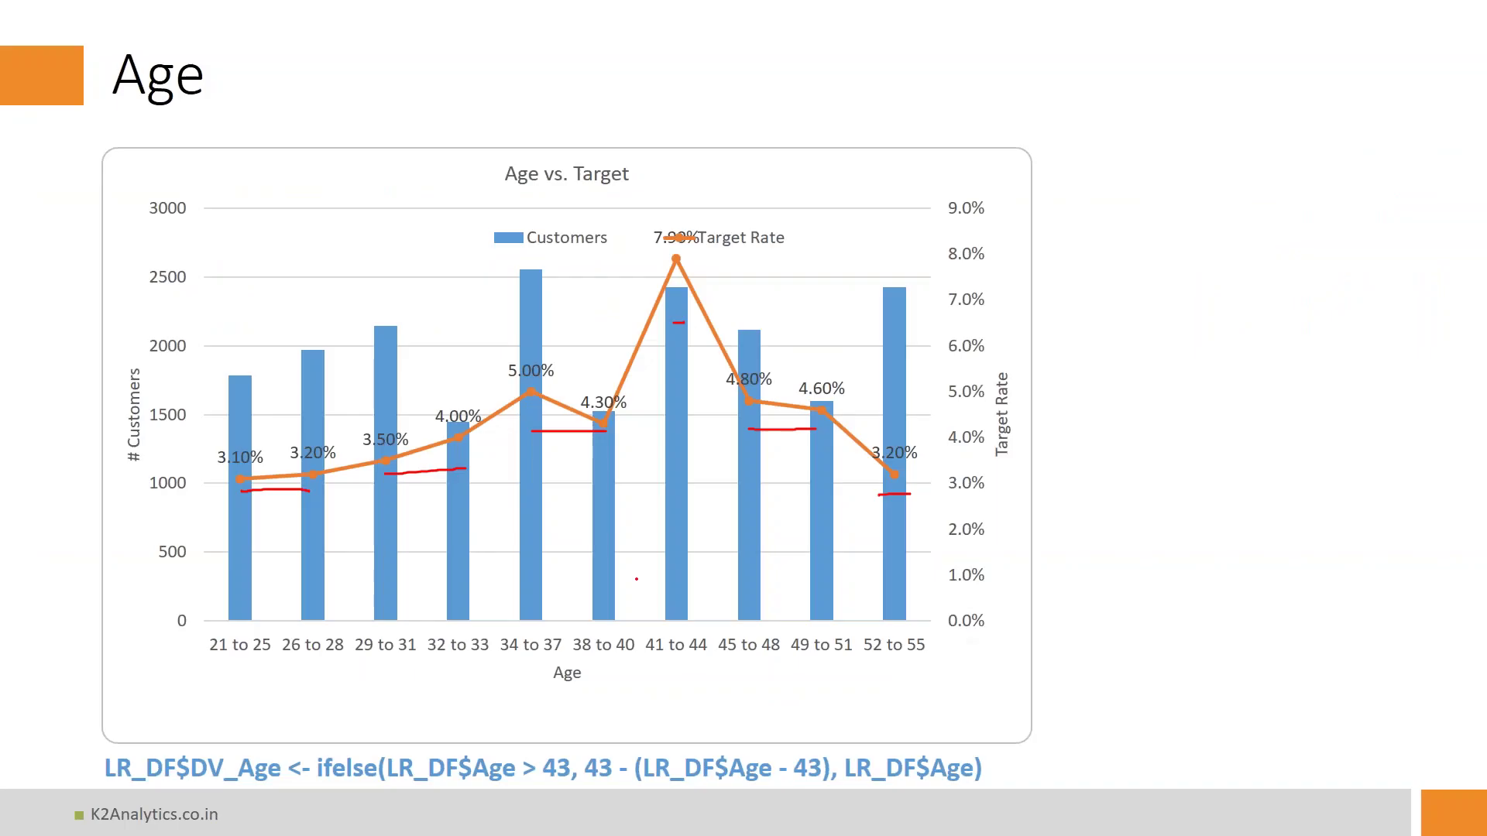
key(Right)
key(Right)
key(Right)
key(Right)
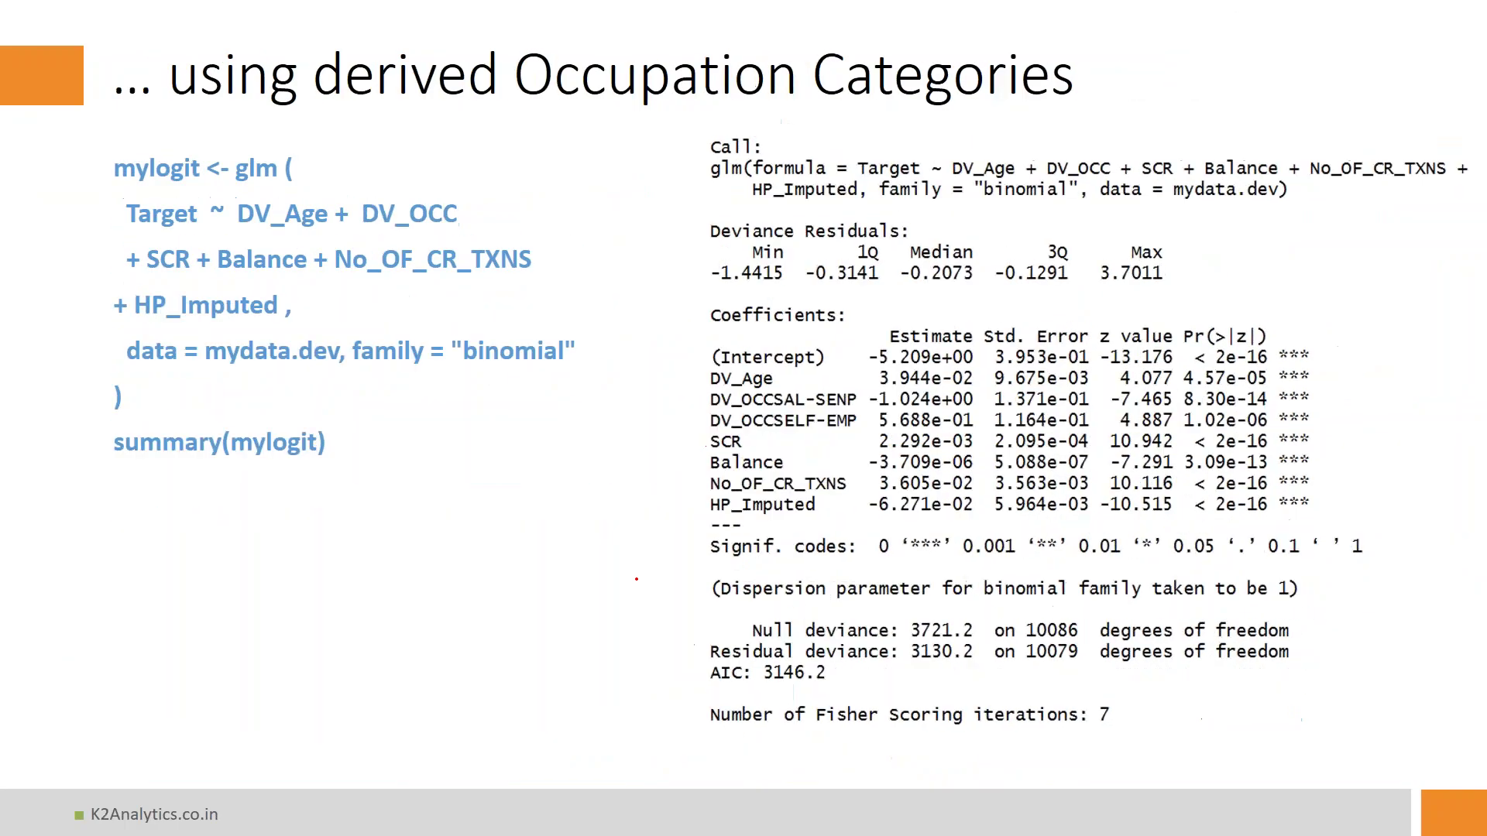
key(Right)
key(Right)
key(Right)
key(Left)
key(Left)
key(Left)
key(Left)
key(Left)
key(Right)
key(Right)
key(Right)
key(Right)
key(Right)
key(Left)
key(Left)
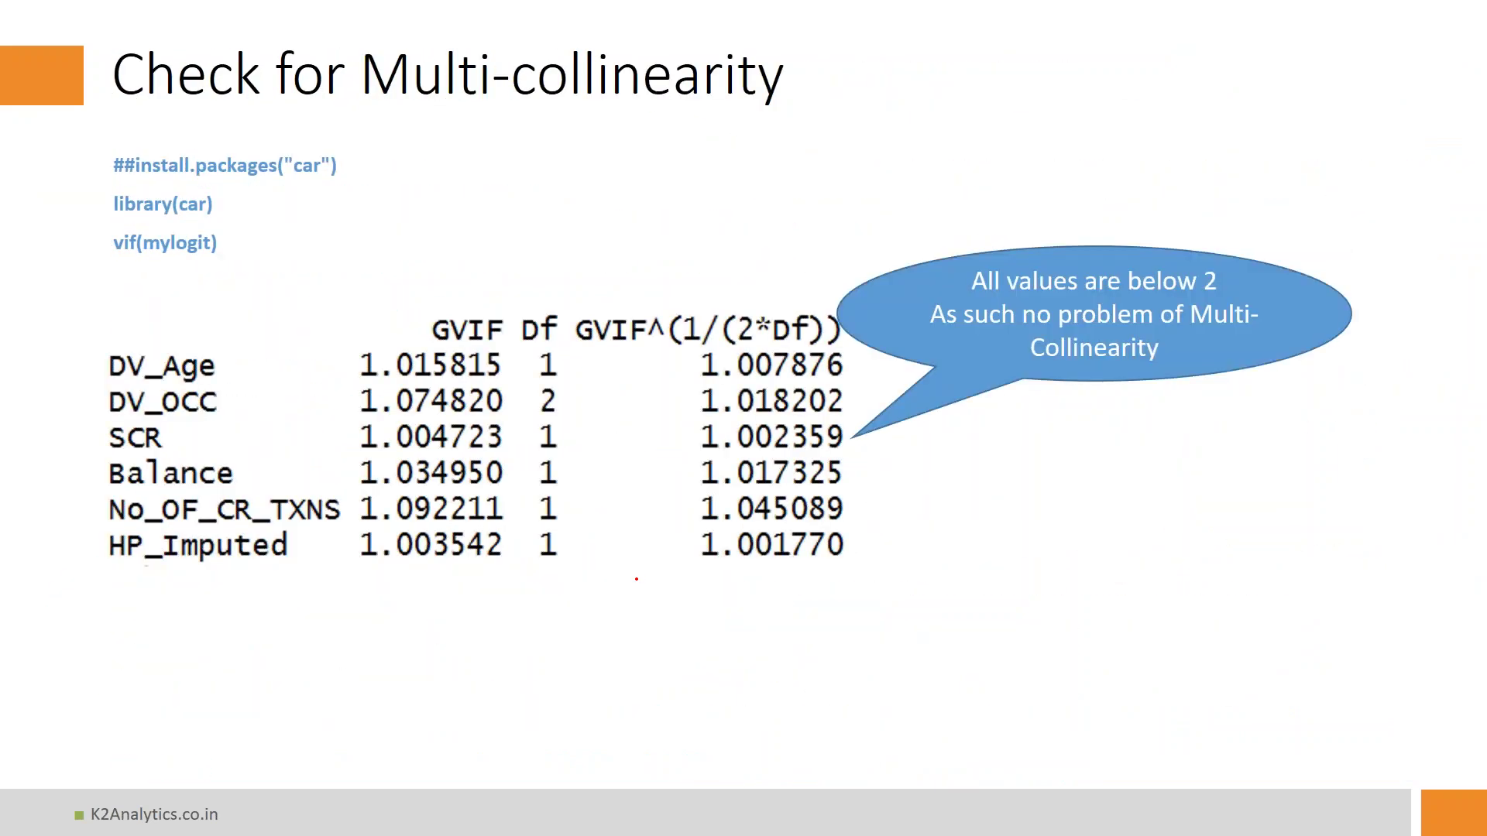